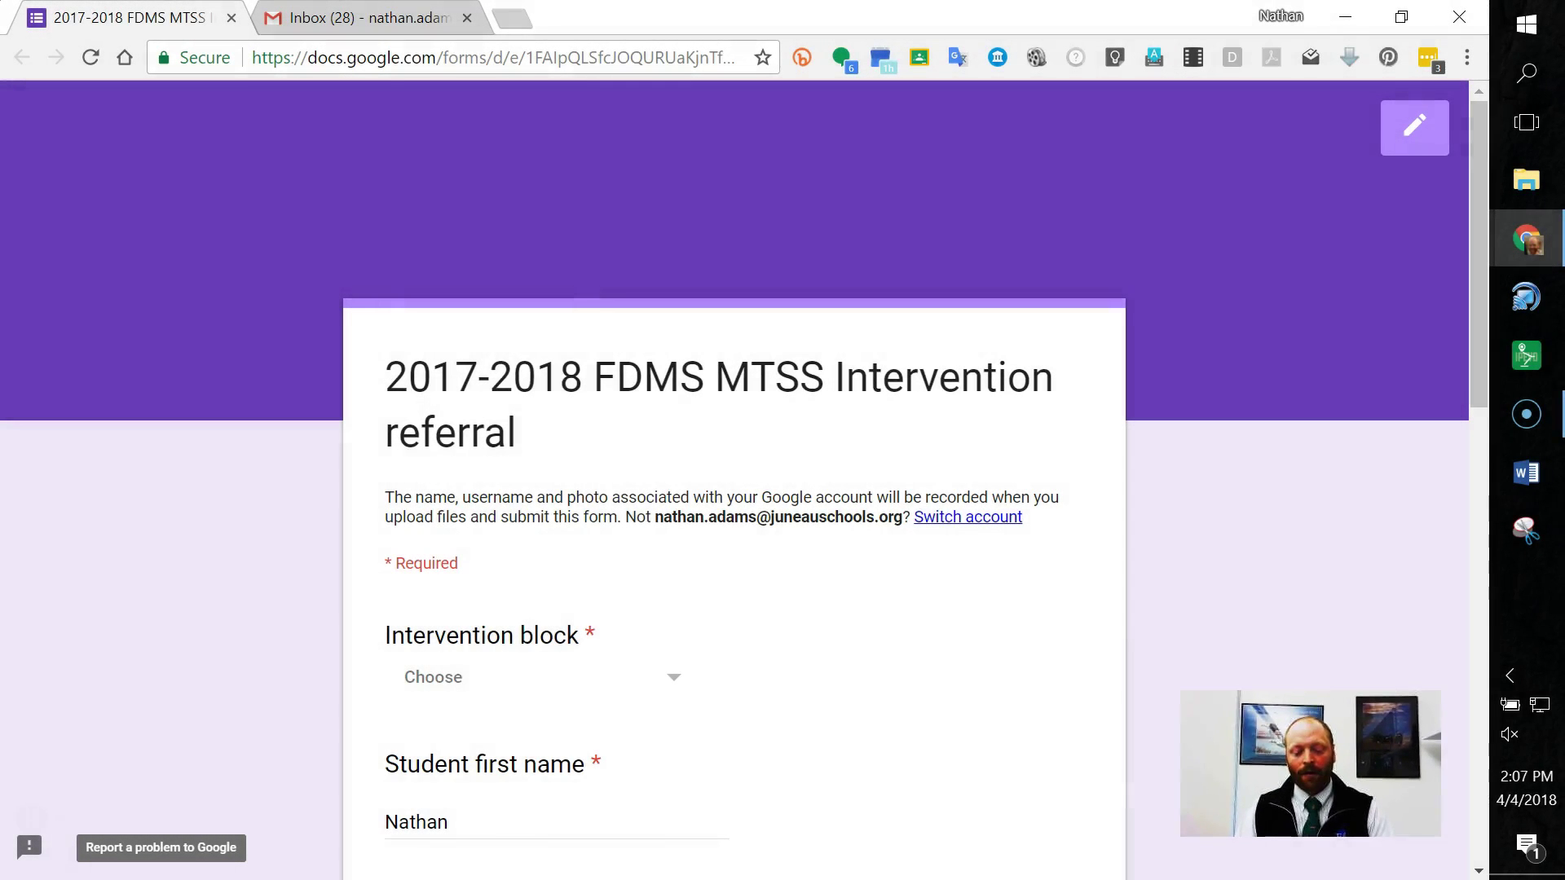
- Choose Mid-quarter 8 April 23-May 24 as the Intervention block
{"action": "scroll", "coordinate": [998, 678], "scroll_direction": "down", "scroll_amount": 2}
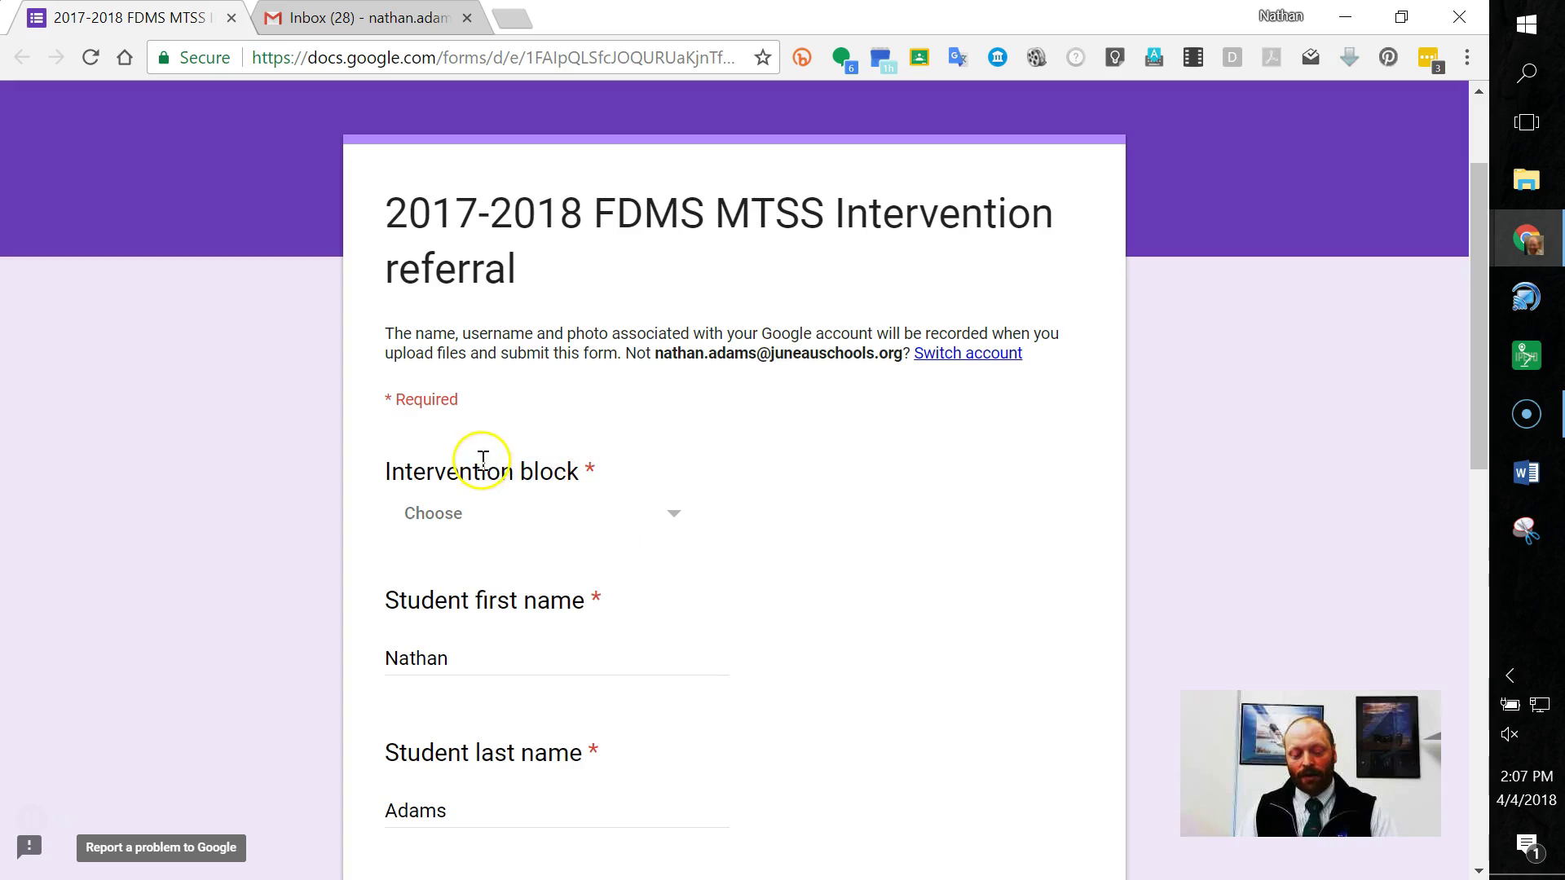
{"action": "left_click", "coordinate": [671, 515]}
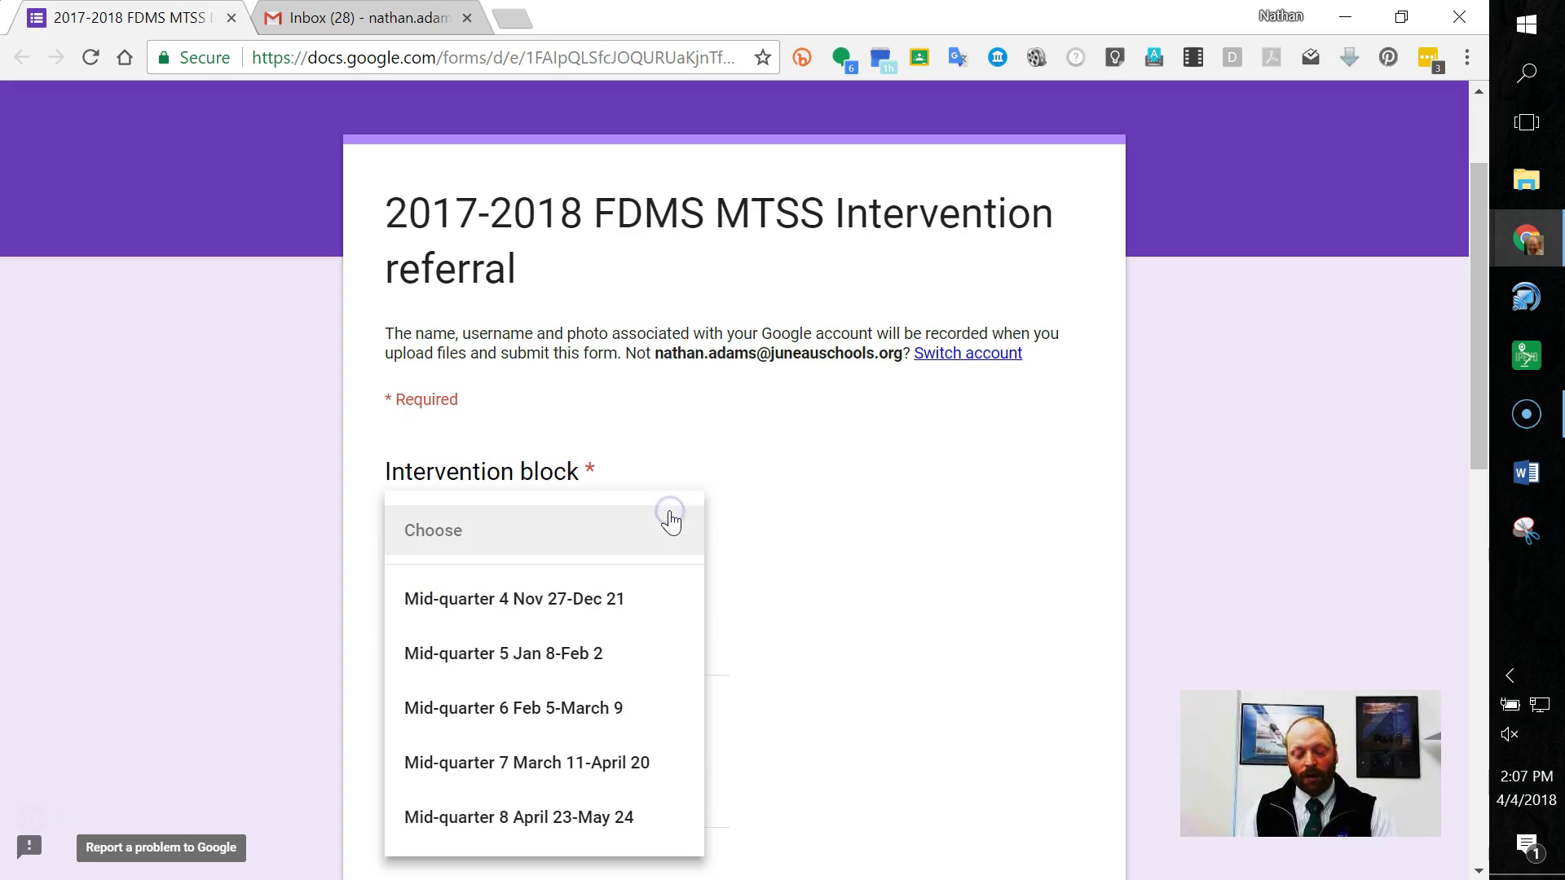
{"action": "scroll", "coordinate": [650, 641], "scroll_direction": "down", "scroll_amount": 1}
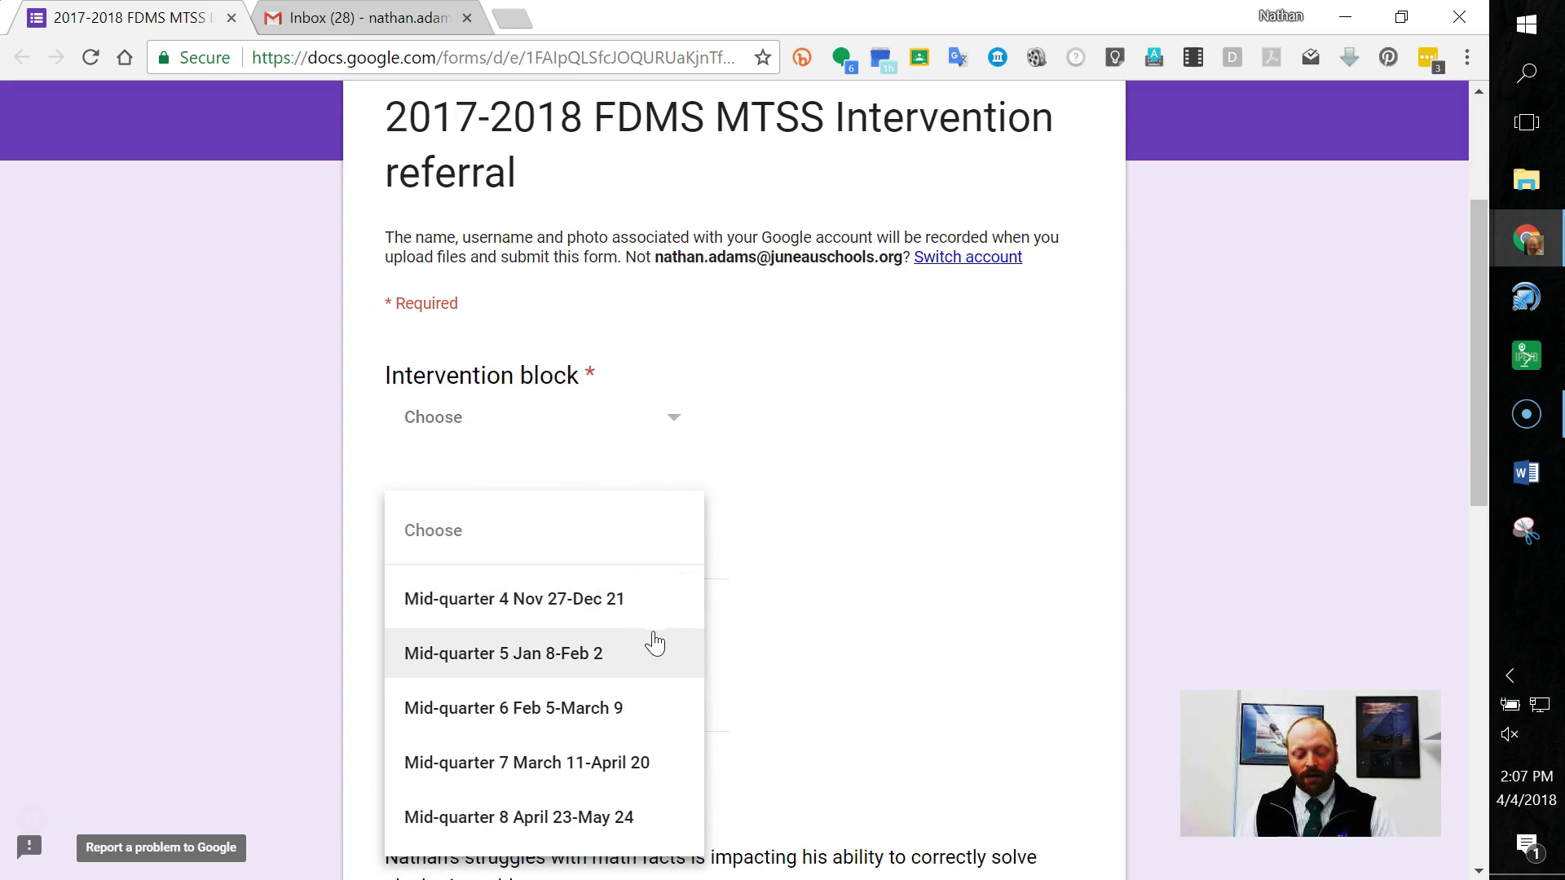
{"action": "left_click", "coordinate": [619, 823]}
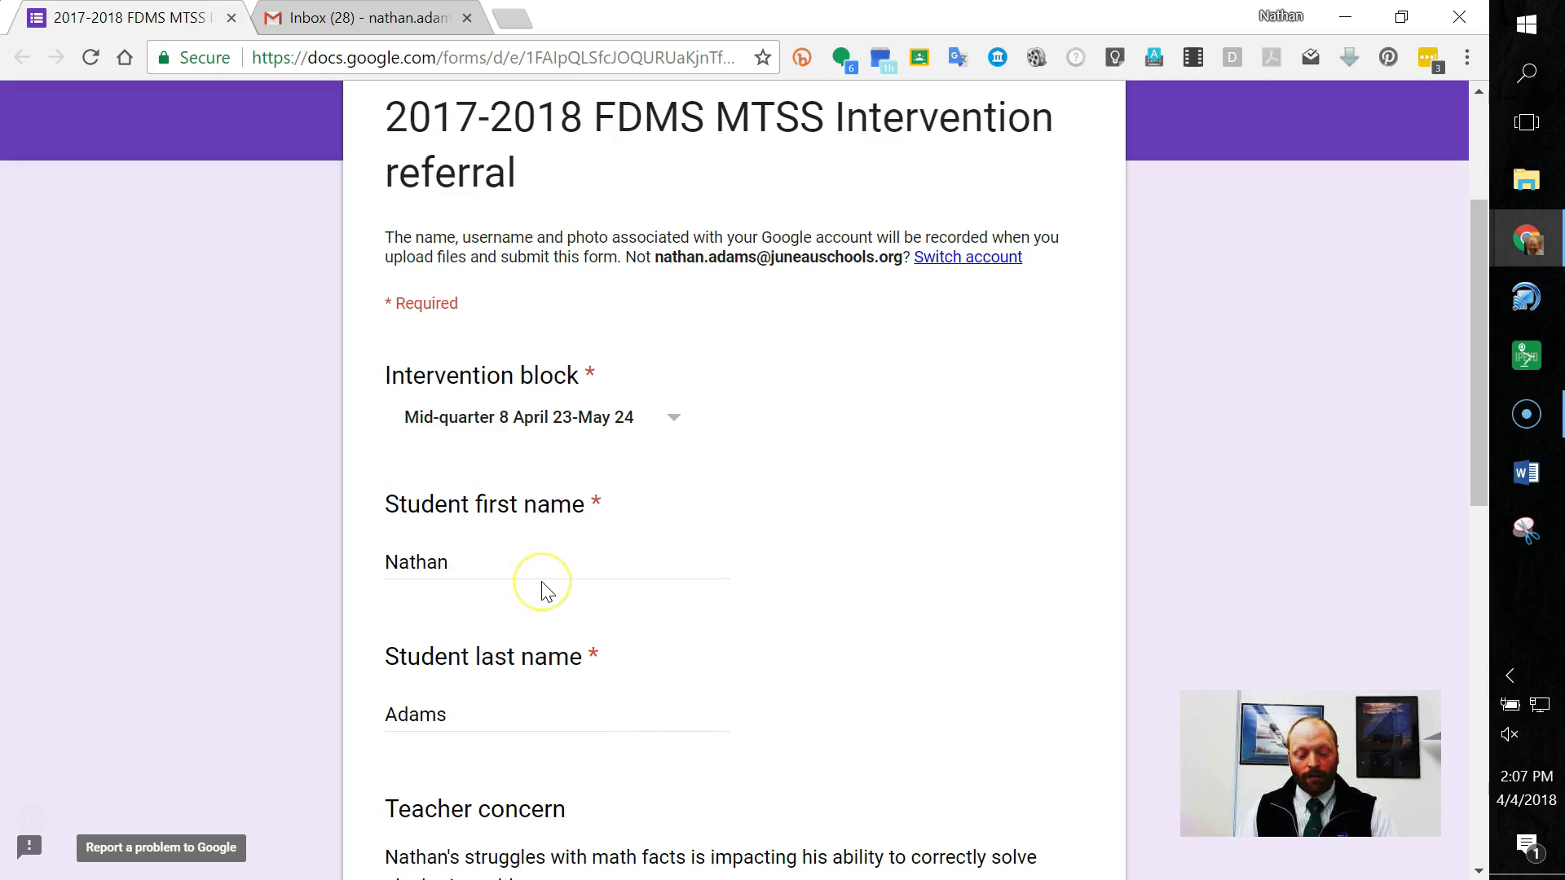
- Scroll down and place the cursor in the parent contact summary field
{"action": "scroll", "coordinate": [543, 586], "scroll_direction": "down", "scroll_amount": 3}
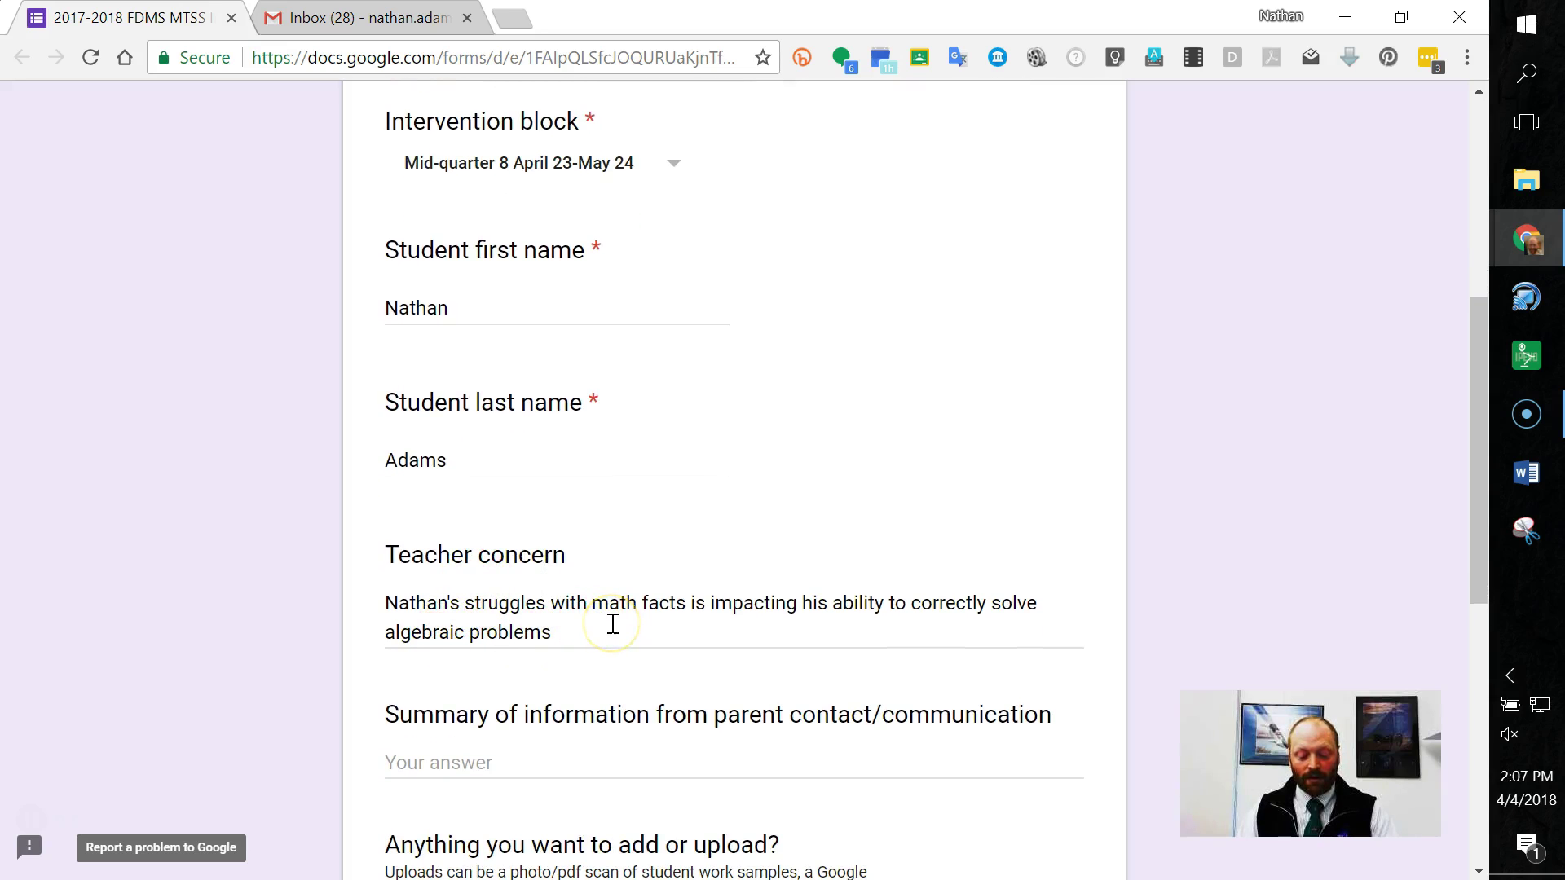
{"action": "scroll", "coordinate": [612, 623], "scroll_direction": "down", "scroll_amount": 2}
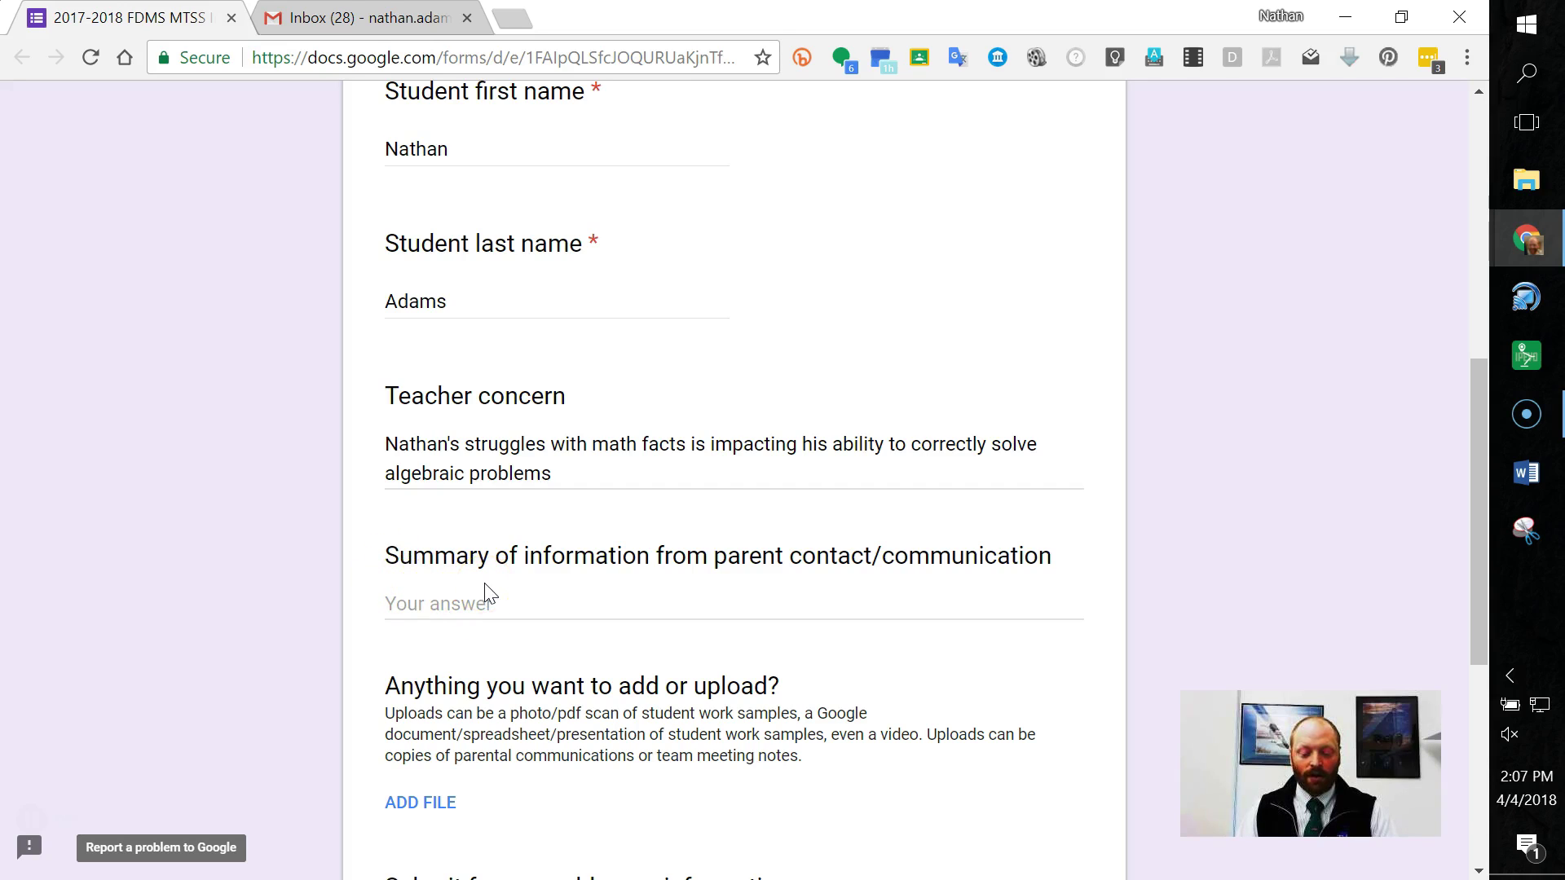
{"action": "left_click", "coordinate": [522, 585]}
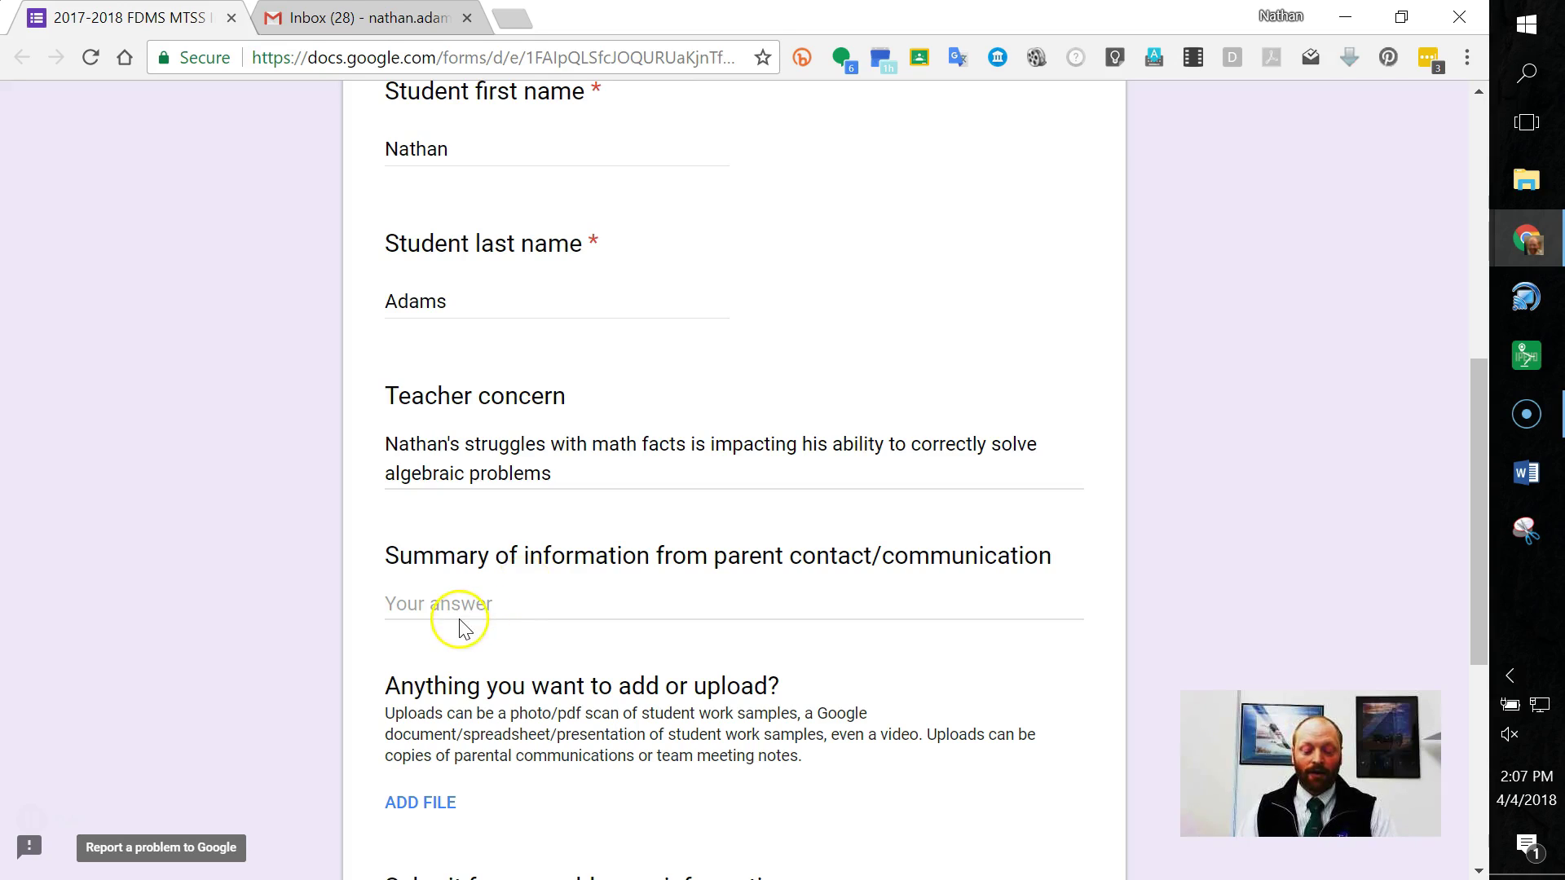
- Choose to submit the form now, reach the submit page, then return to the form
{"action": "scroll", "coordinate": [461, 607], "scroll_direction": "down", "scroll_amount": 4}
{"action": "scroll", "coordinate": [466, 602], "scroll_direction": "down", "scroll_amount": 2}
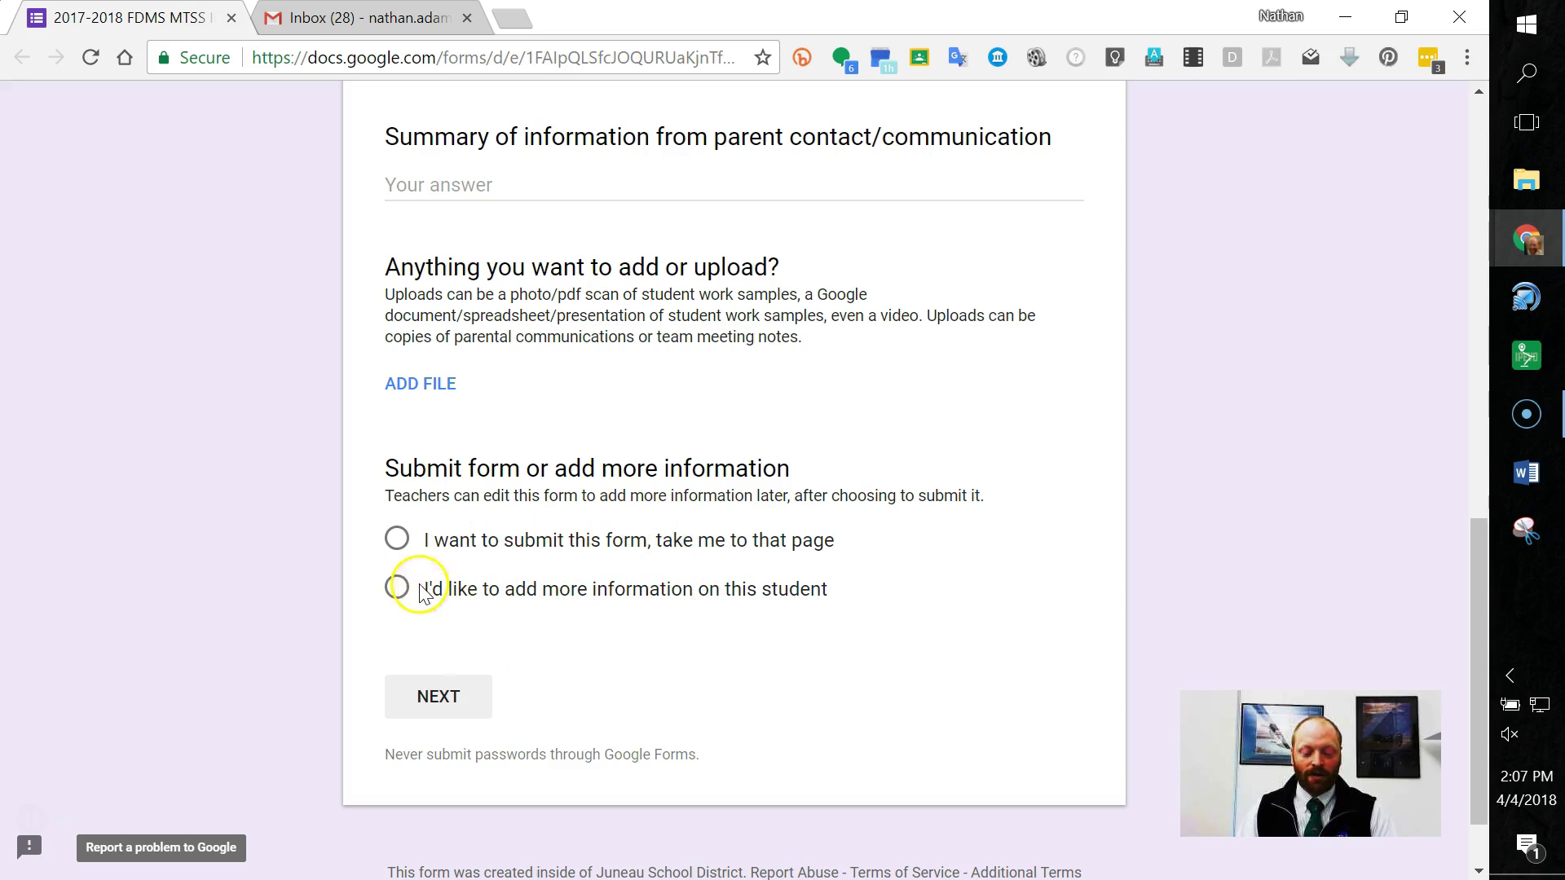
{"action": "left_click", "coordinate": [397, 539]}
{"action": "left_click", "coordinate": [436, 695]}
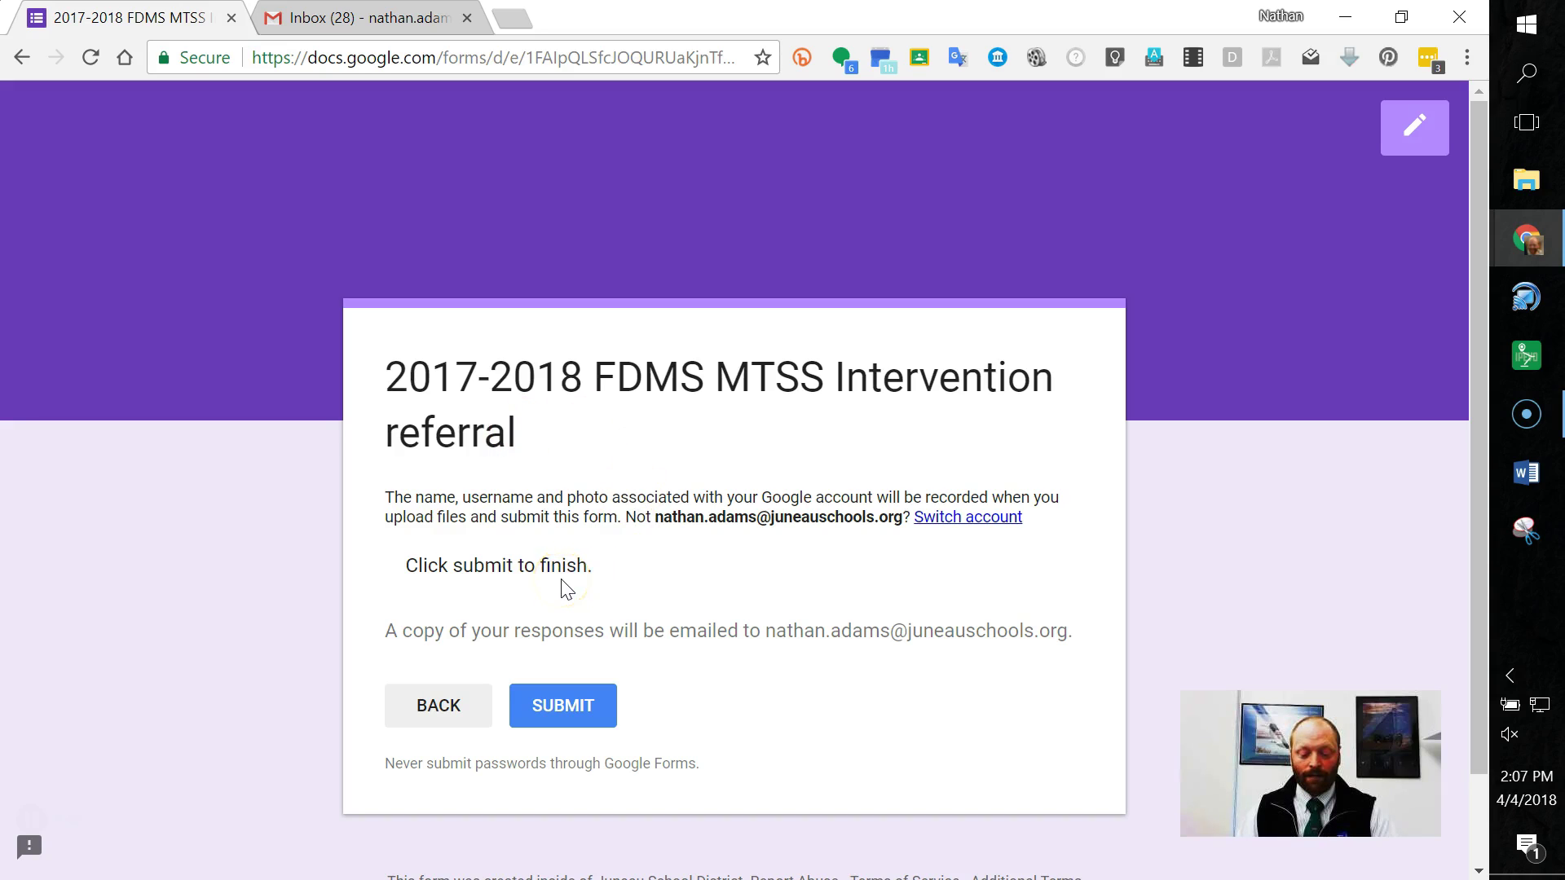
{"action": "left_click", "coordinate": [451, 714]}
- Select 'I'd like to add more information on this student' and continue to the Student information section
{"action": "scroll", "coordinate": [454, 723], "scroll_direction": "down", "scroll_amount": 13}
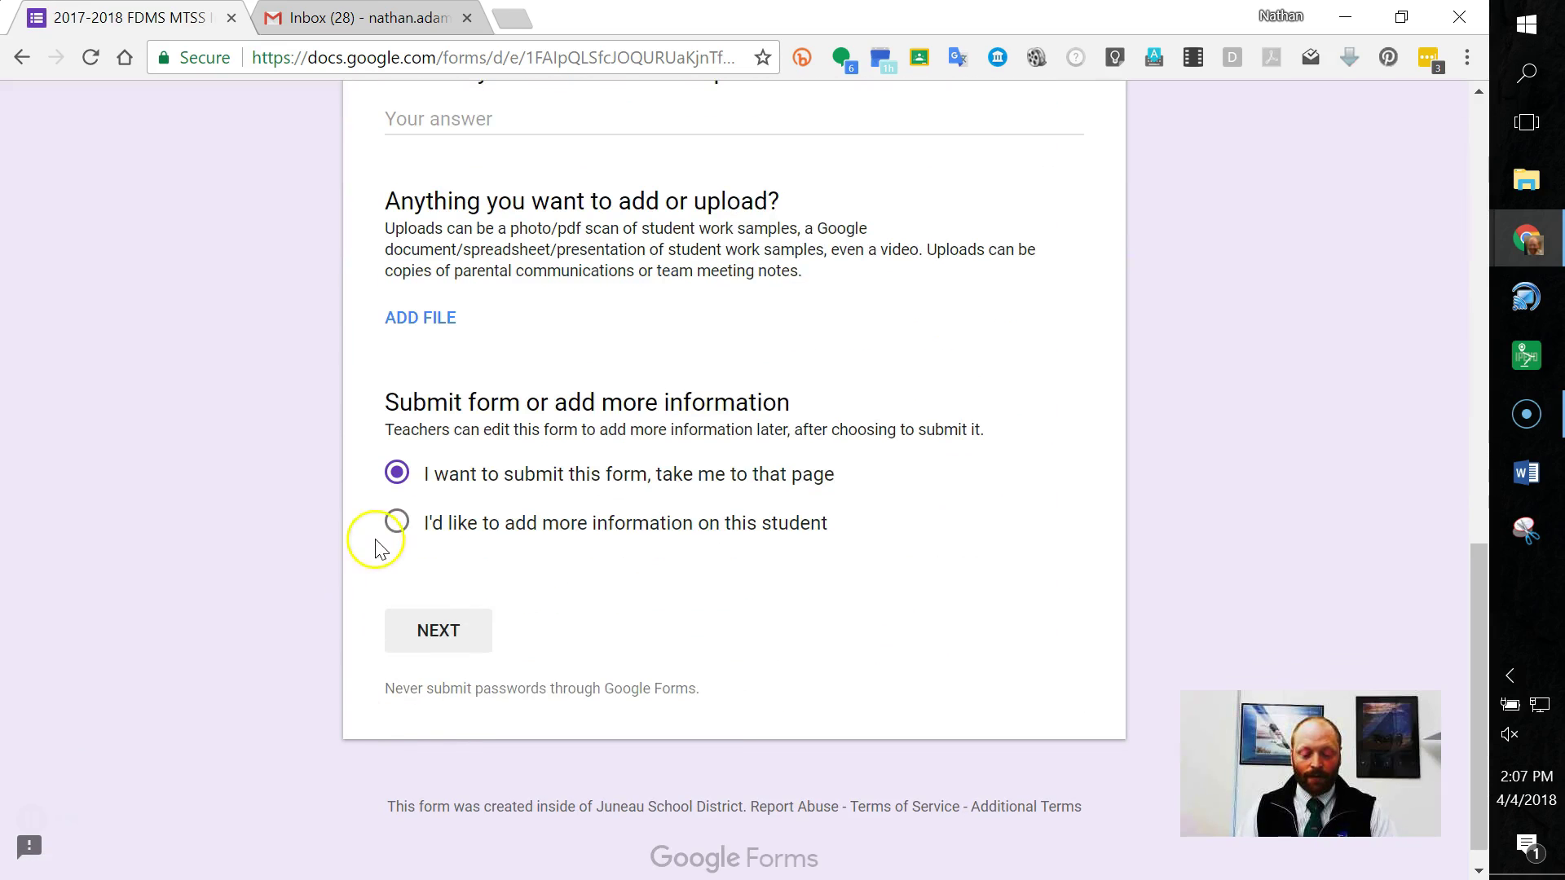
{"action": "left_click", "coordinate": [403, 527]}
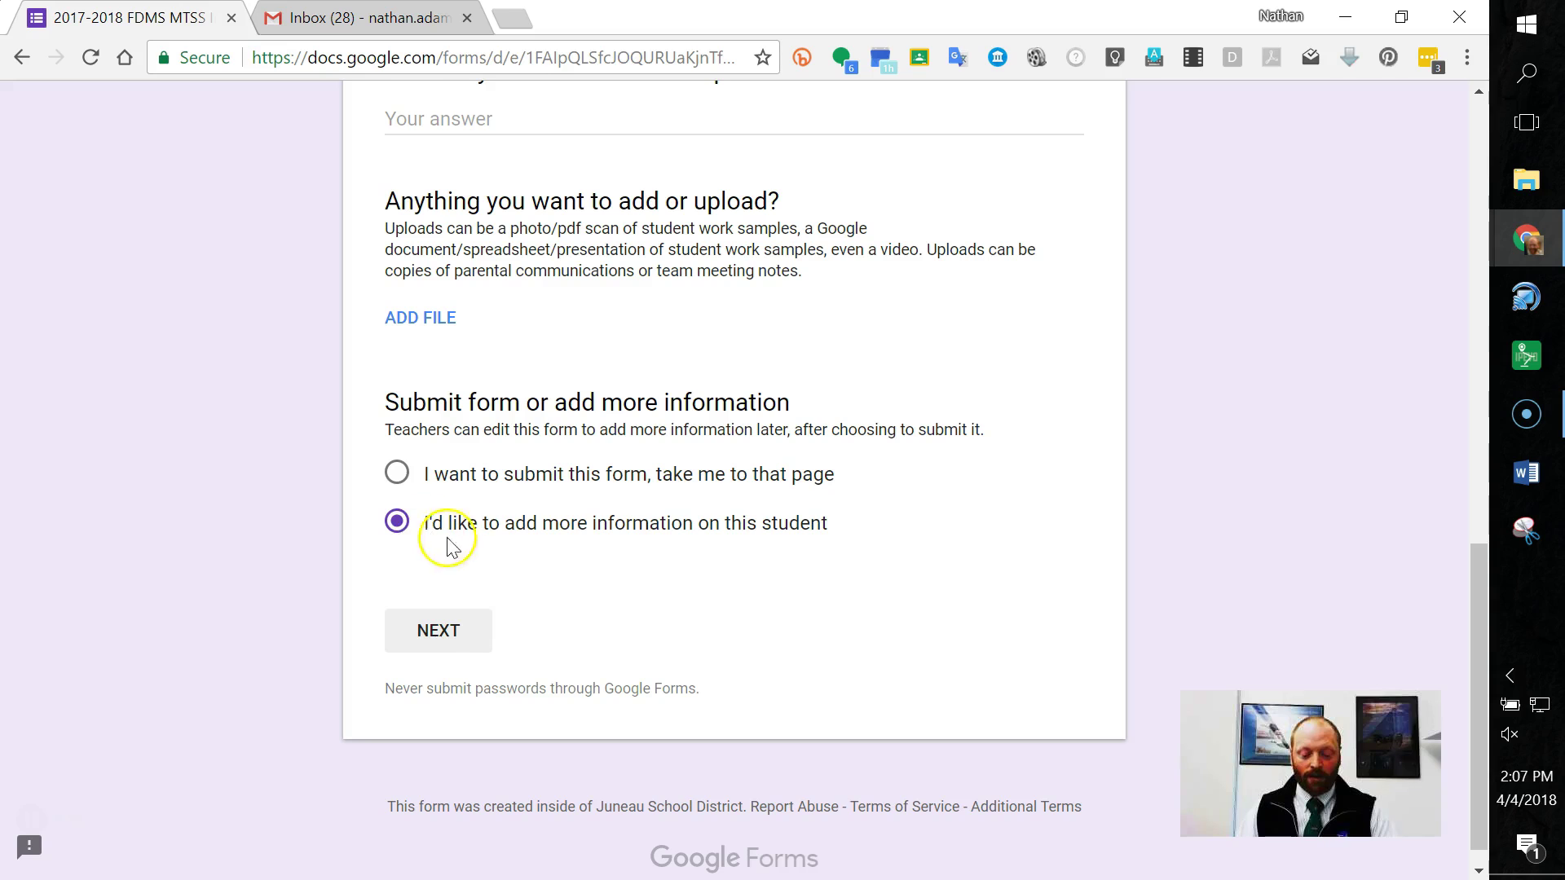
{"action": "left_click", "coordinate": [463, 633]}
{"action": "left_click", "coordinate": [464, 636]}
{"action": "scroll", "coordinate": [460, 635], "scroll_direction": "down", "scroll_amount": 3}
{"action": "left_click", "coordinate": [1307, 189]}
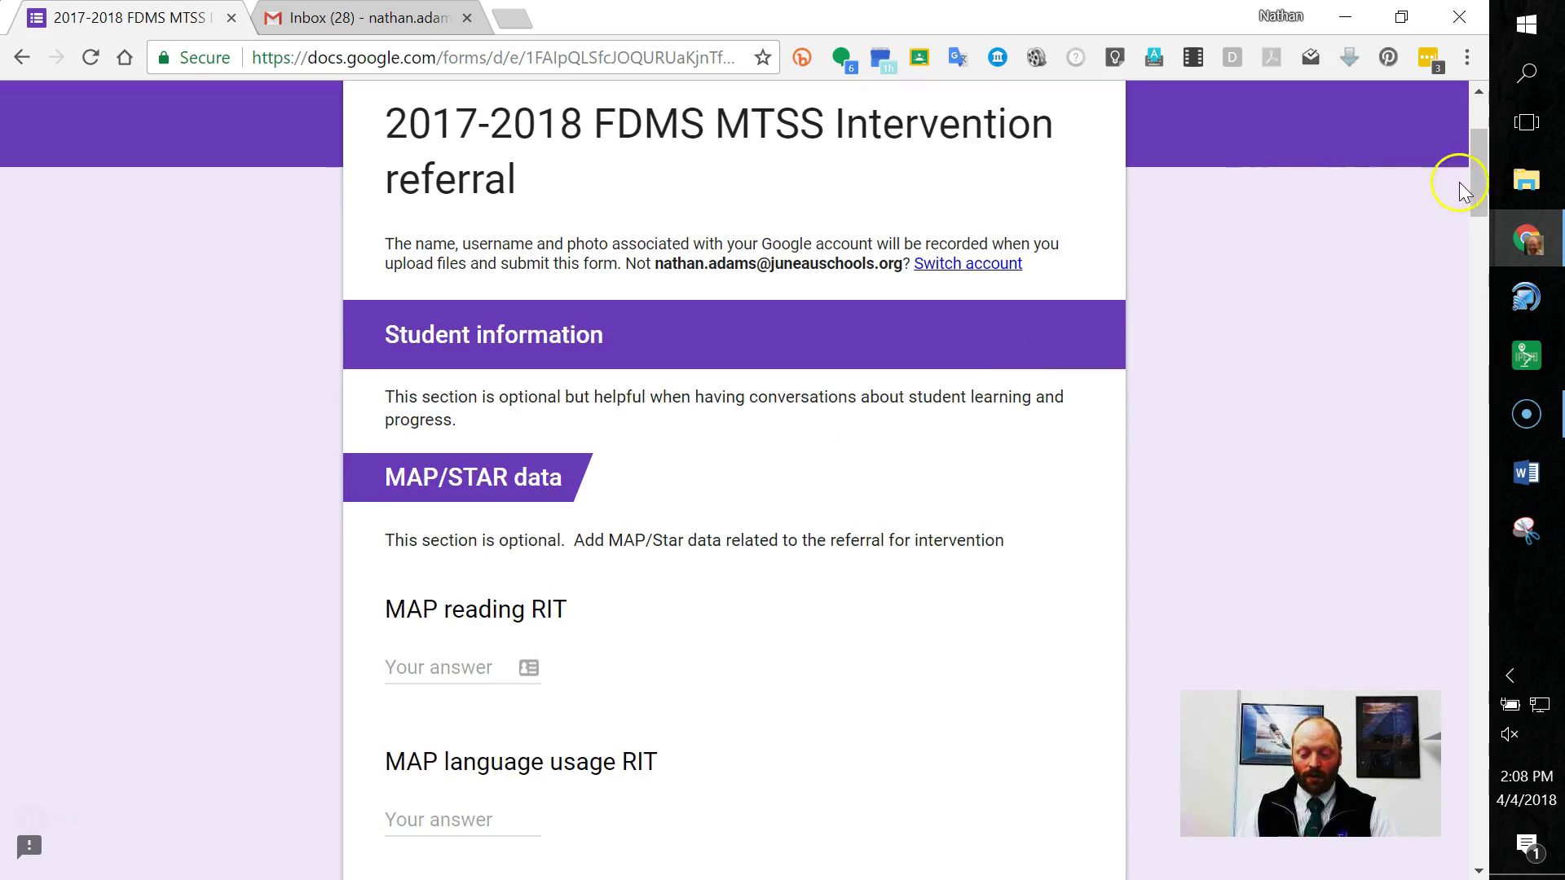
{"action": "left_click", "coordinate": [968, 633]}
{"action": "scroll", "coordinate": [970, 634], "scroll_direction": "down", "scroll_amount": 4}
{"action": "scroll", "coordinate": [972, 636], "scroll_direction": "down", "scroll_amount": 13}
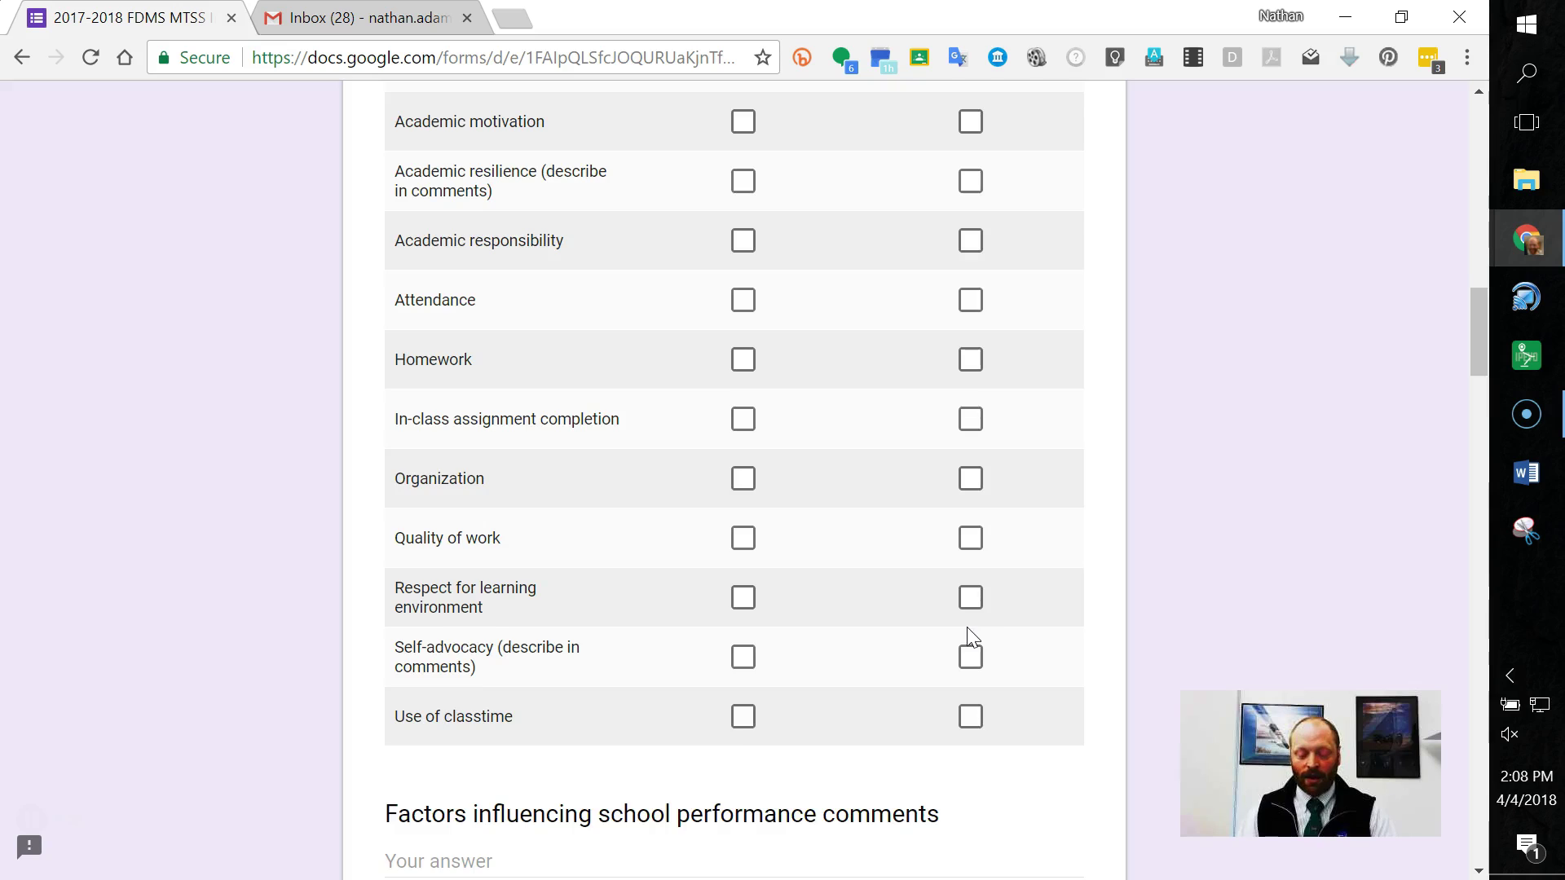
{"action": "scroll", "coordinate": [971, 637], "scroll_direction": "down", "scroll_amount": 12}
{"action": "scroll", "coordinate": [971, 638], "scroll_direction": "down", "scroll_amount": 16}
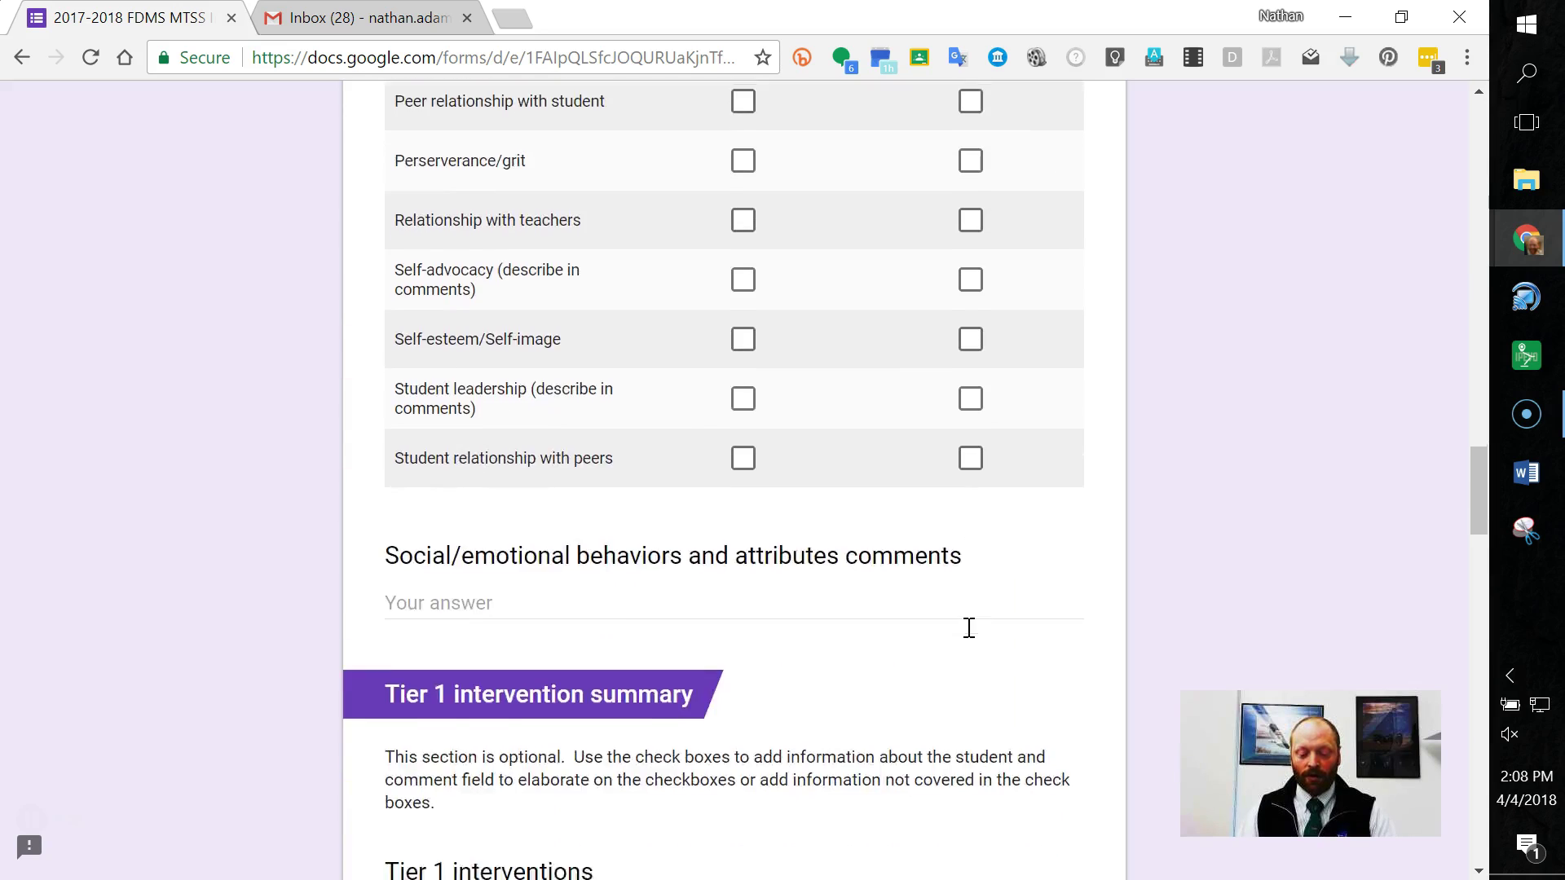
{"action": "scroll", "coordinate": [971, 636], "scroll_direction": "down", "scroll_amount": 18}
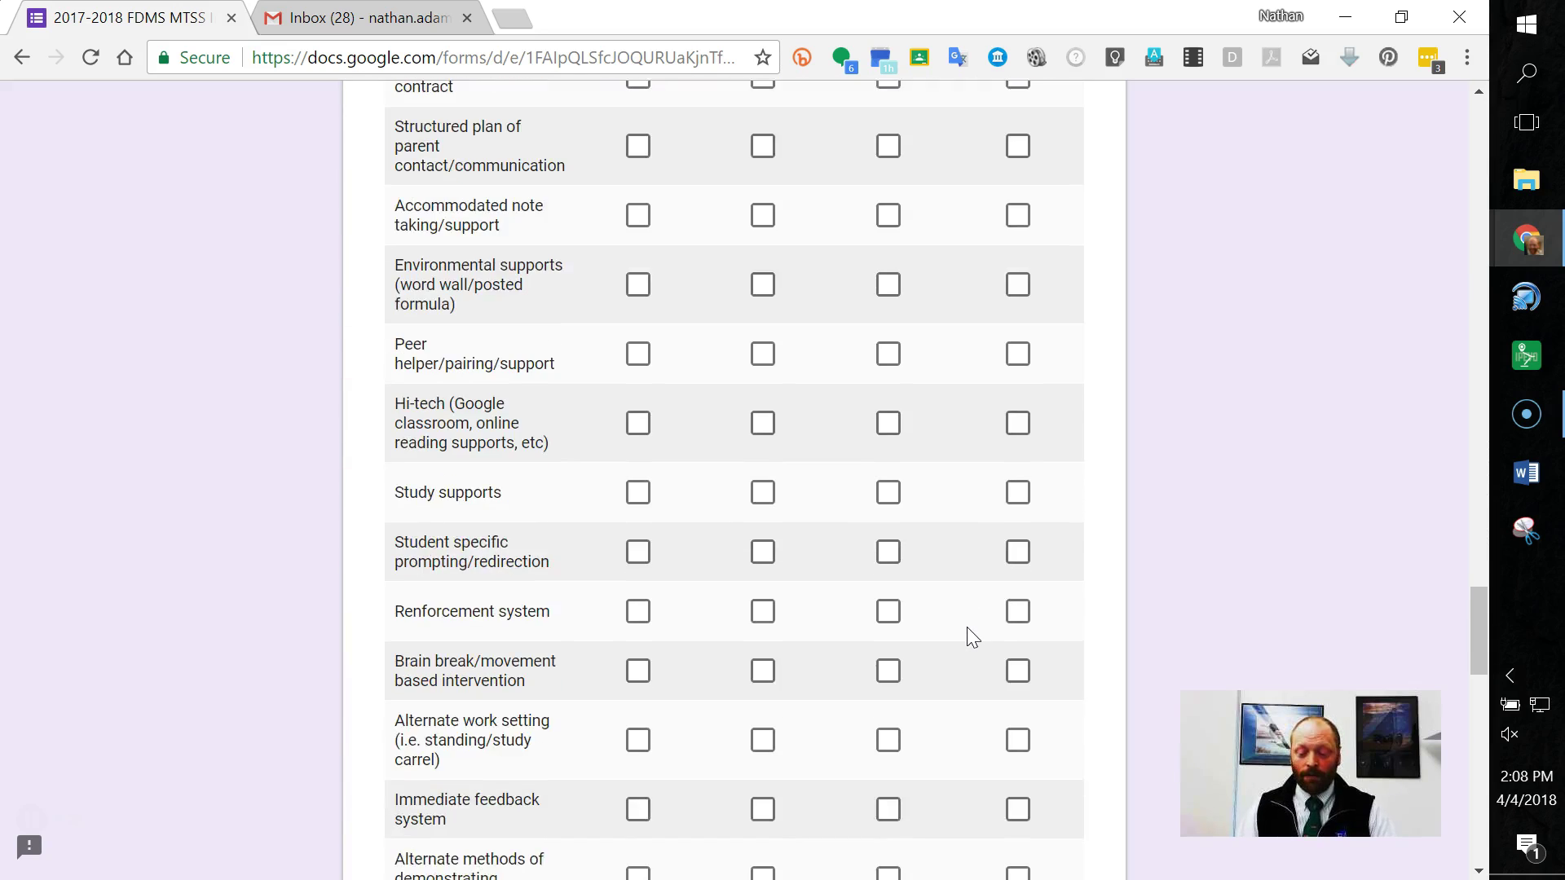
{"action": "scroll", "coordinate": [972, 636], "scroll_direction": "down", "scroll_amount": 3}
{"action": "scroll", "coordinate": [971, 637], "scroll_direction": "up", "scroll_amount": 20}
{"action": "scroll", "coordinate": [966, 628], "scroll_direction": "up", "scroll_amount": 9}
{"action": "scroll", "coordinate": [968, 635], "scroll_direction": "up", "scroll_amount": 7}
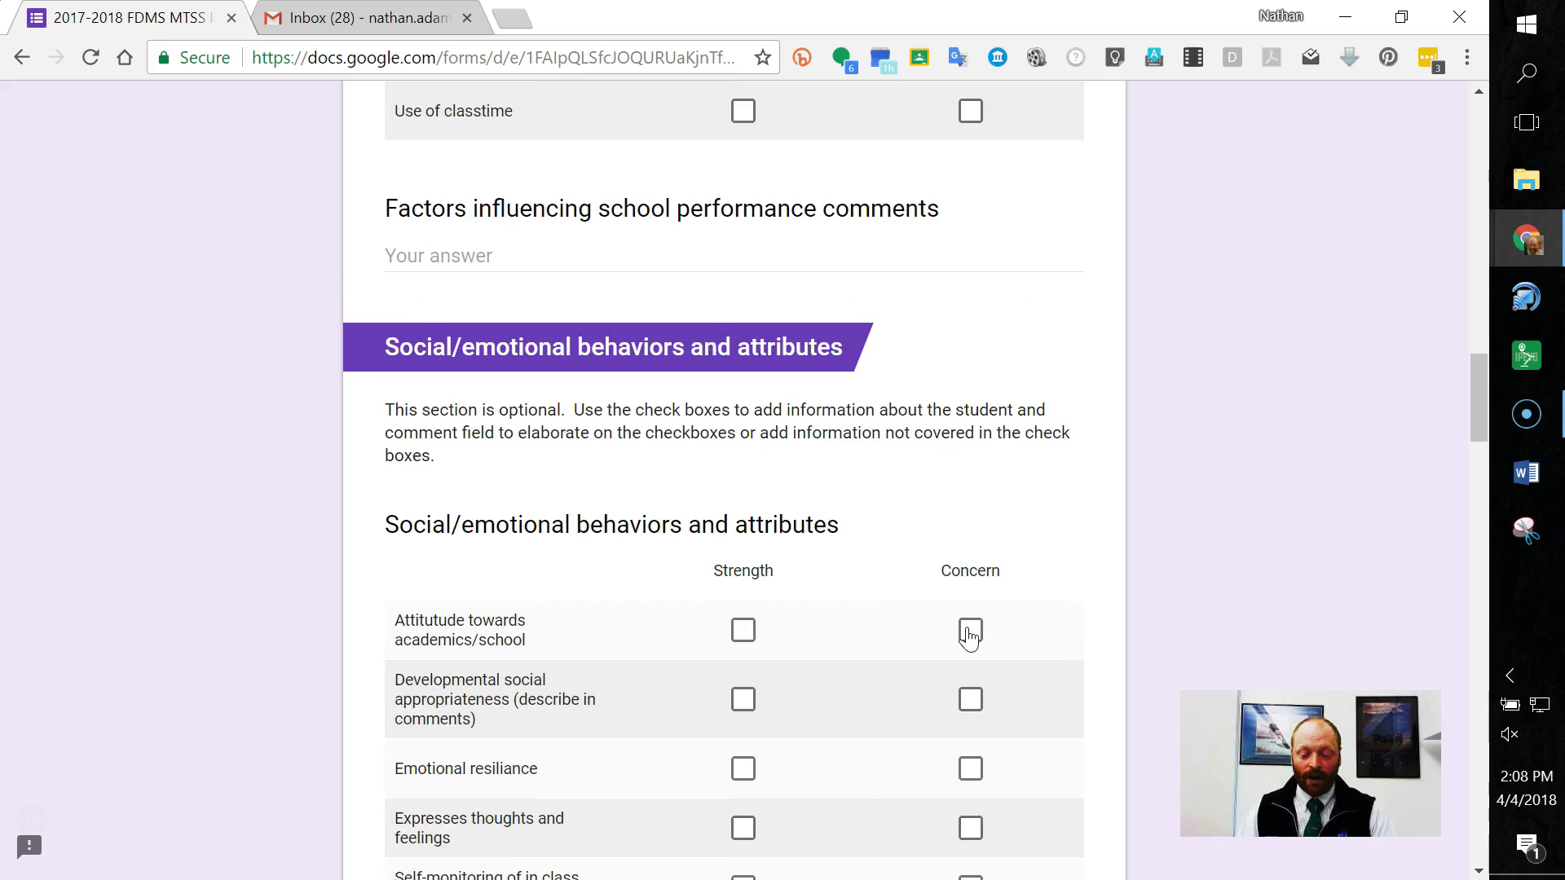
{"action": "scroll", "coordinate": [968, 636], "scroll_direction": "down", "scroll_amount": 4}
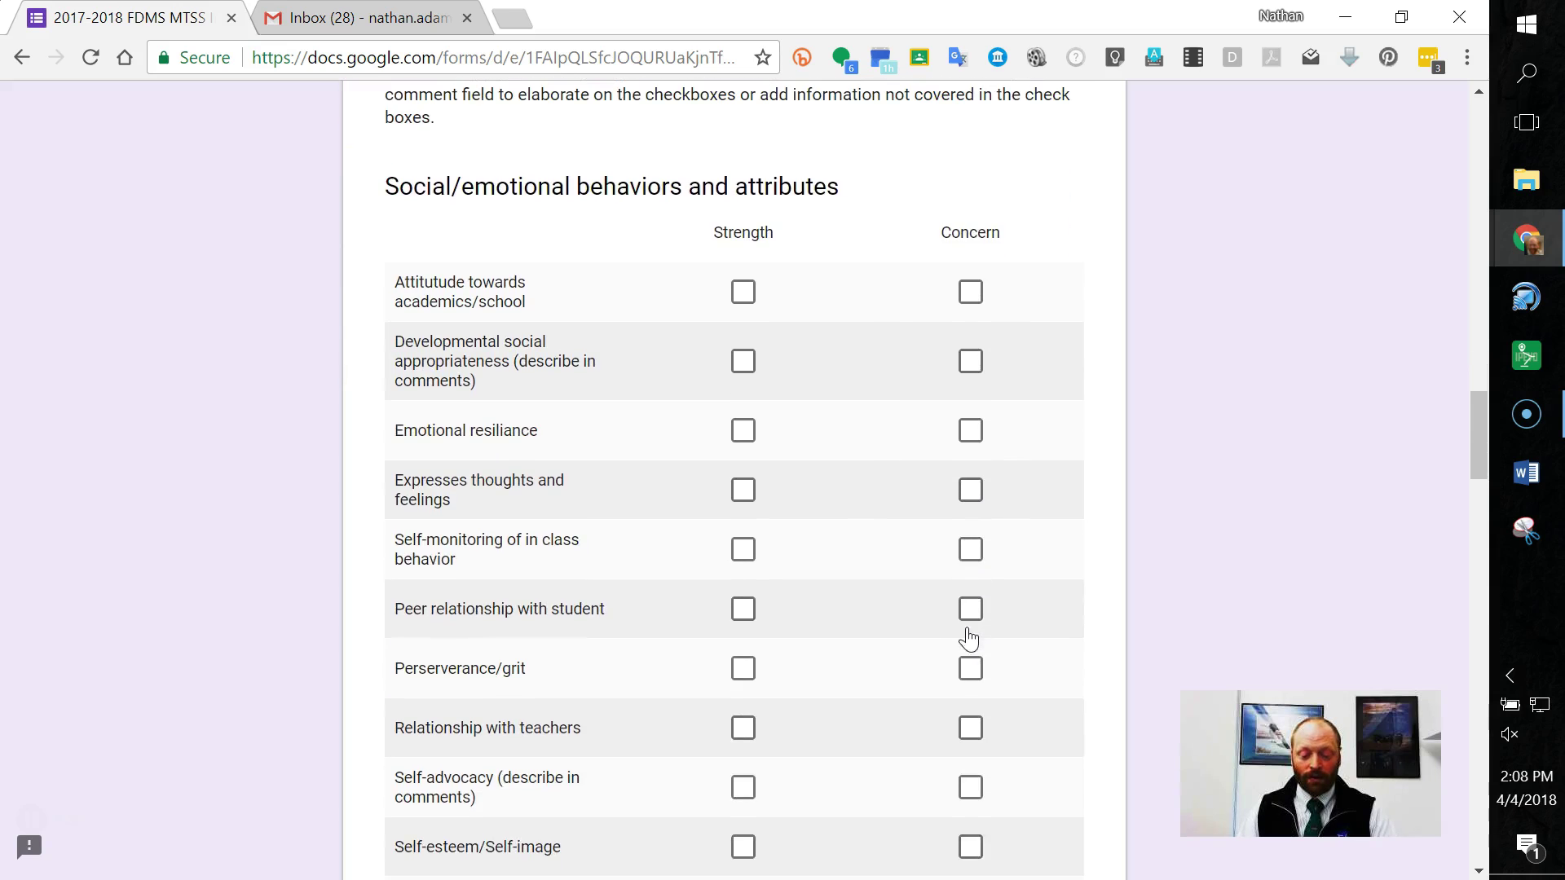
{"action": "scroll", "coordinate": [967, 628], "scroll_direction": "up", "scroll_amount": 1}
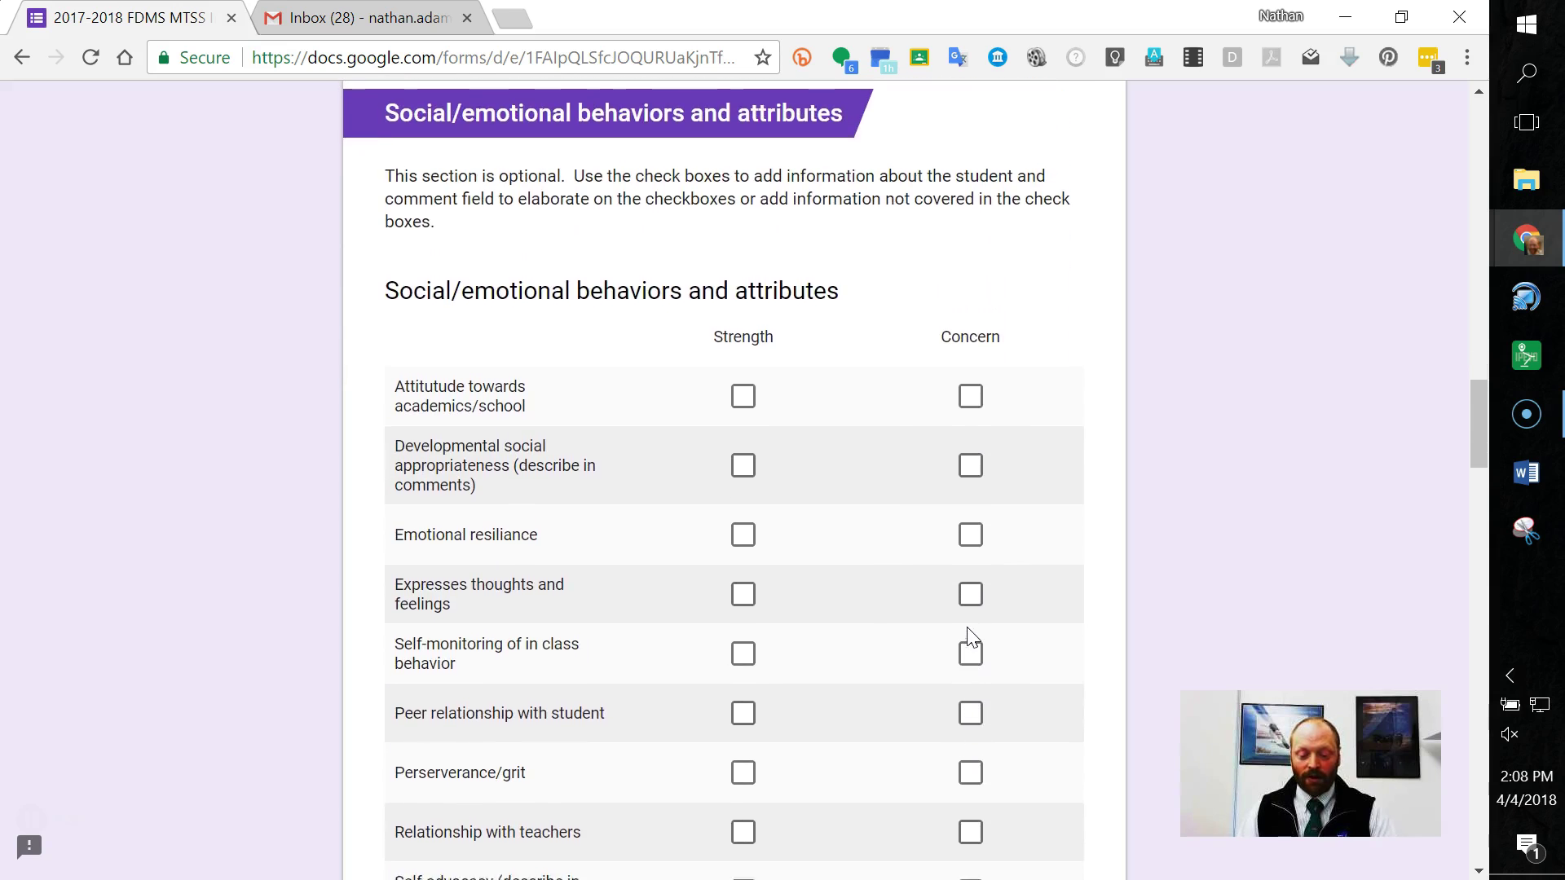
{"action": "scroll", "coordinate": [966, 628], "scroll_direction": "down", "scroll_amount": 1}
{"action": "scroll", "coordinate": [966, 627], "scroll_direction": "down", "scroll_amount": 1}
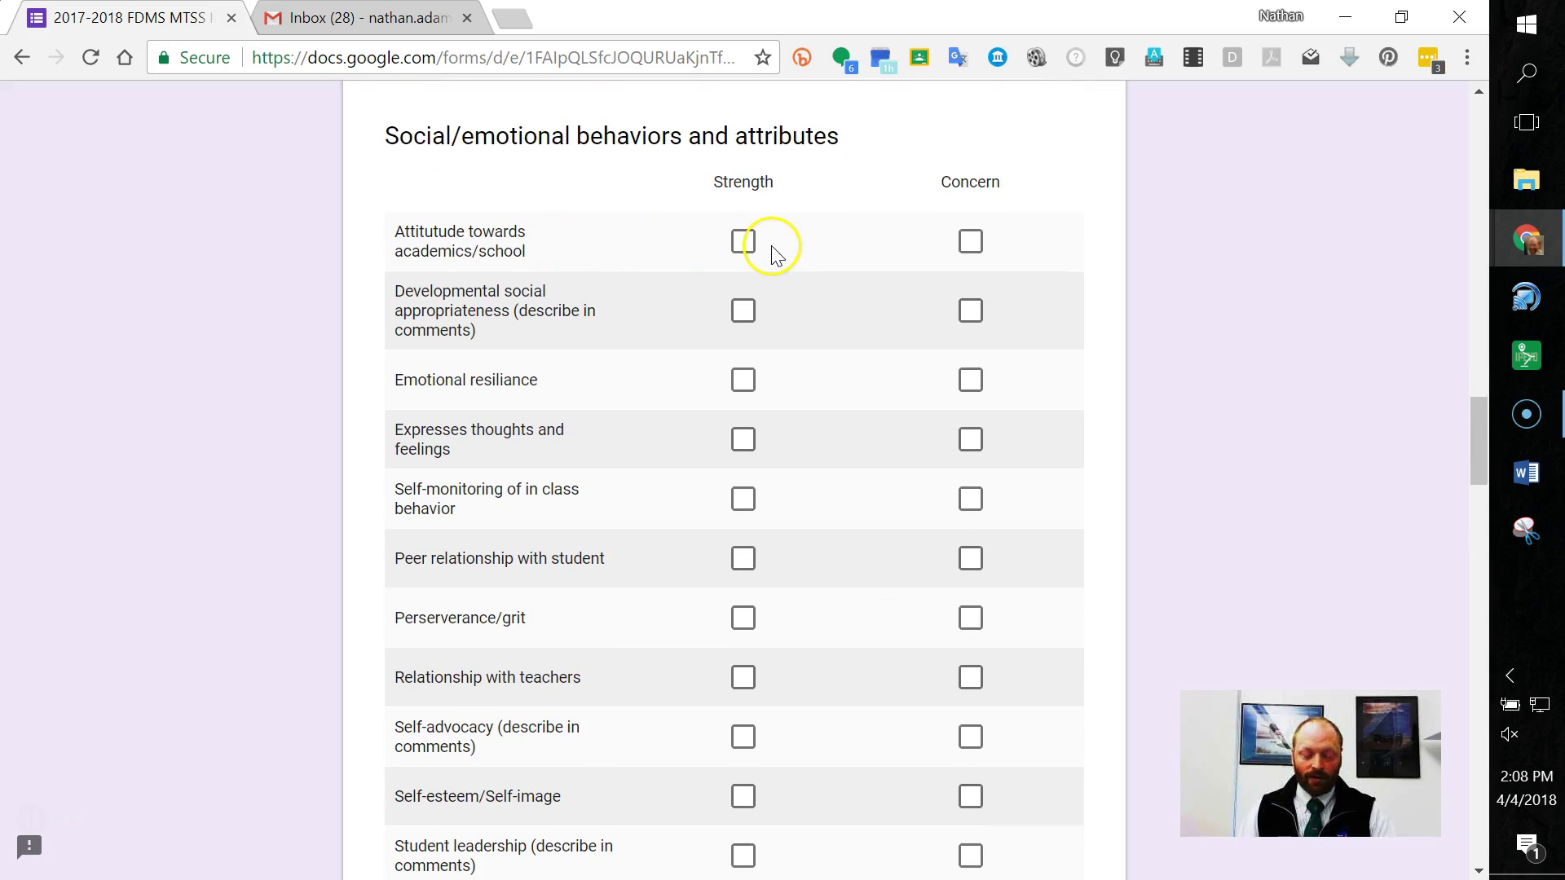
- Rate Attitude towards academics/school and Developmental social appropriateness as Concerns, Emotional resiliance as a Strength
{"action": "left_click", "coordinate": [975, 249]}
{"action": "scroll", "coordinate": [798, 488], "scroll_direction": "down", "scroll_amount": 1}
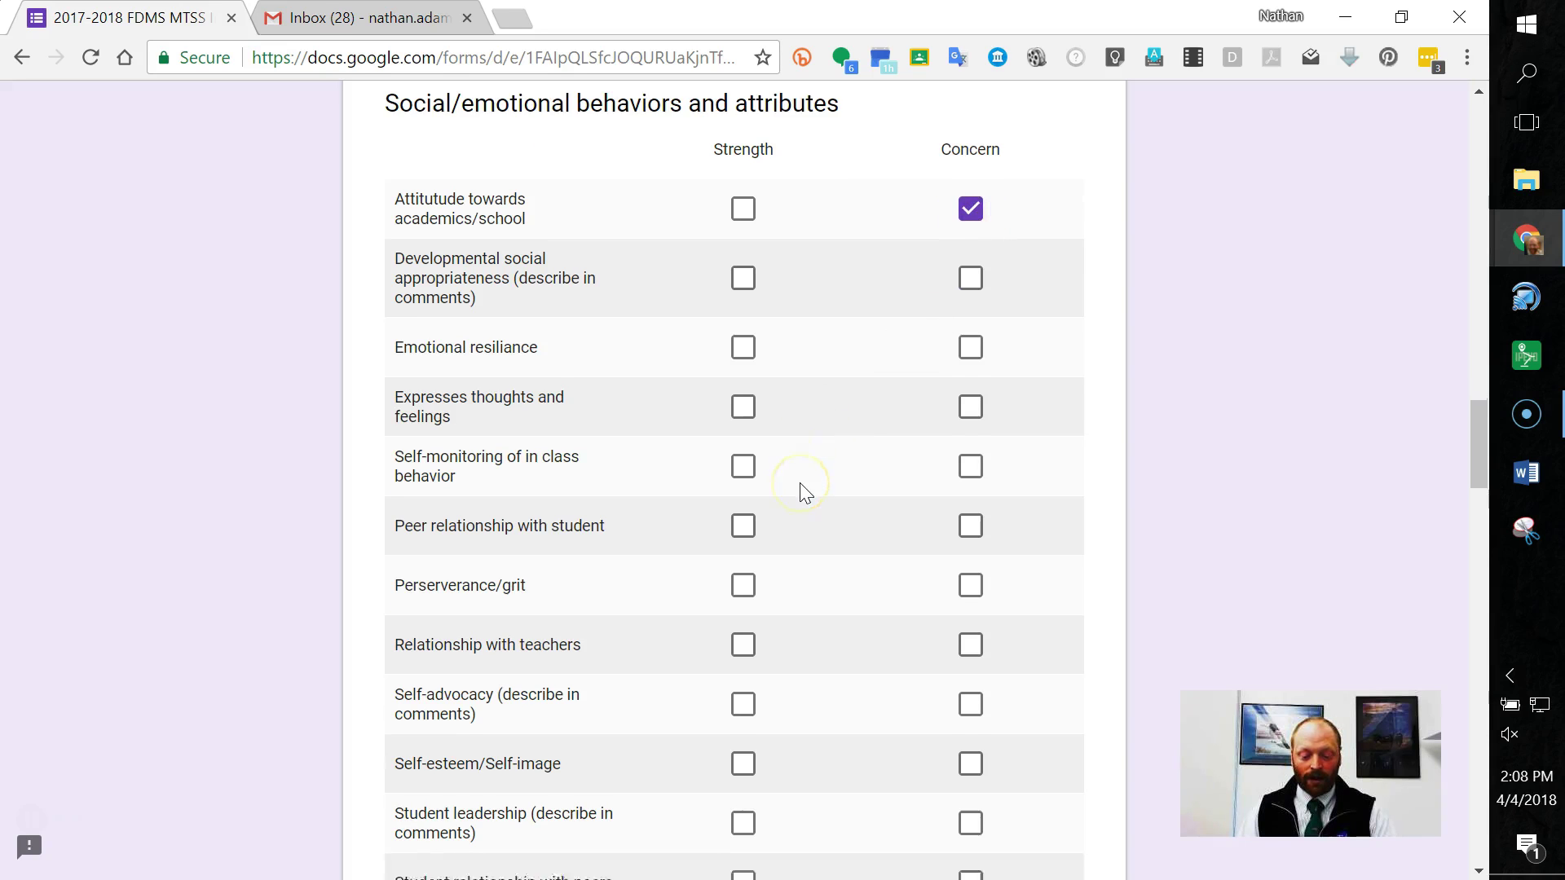
{"action": "scroll", "coordinate": [801, 484], "scroll_direction": "down", "scroll_amount": 2}
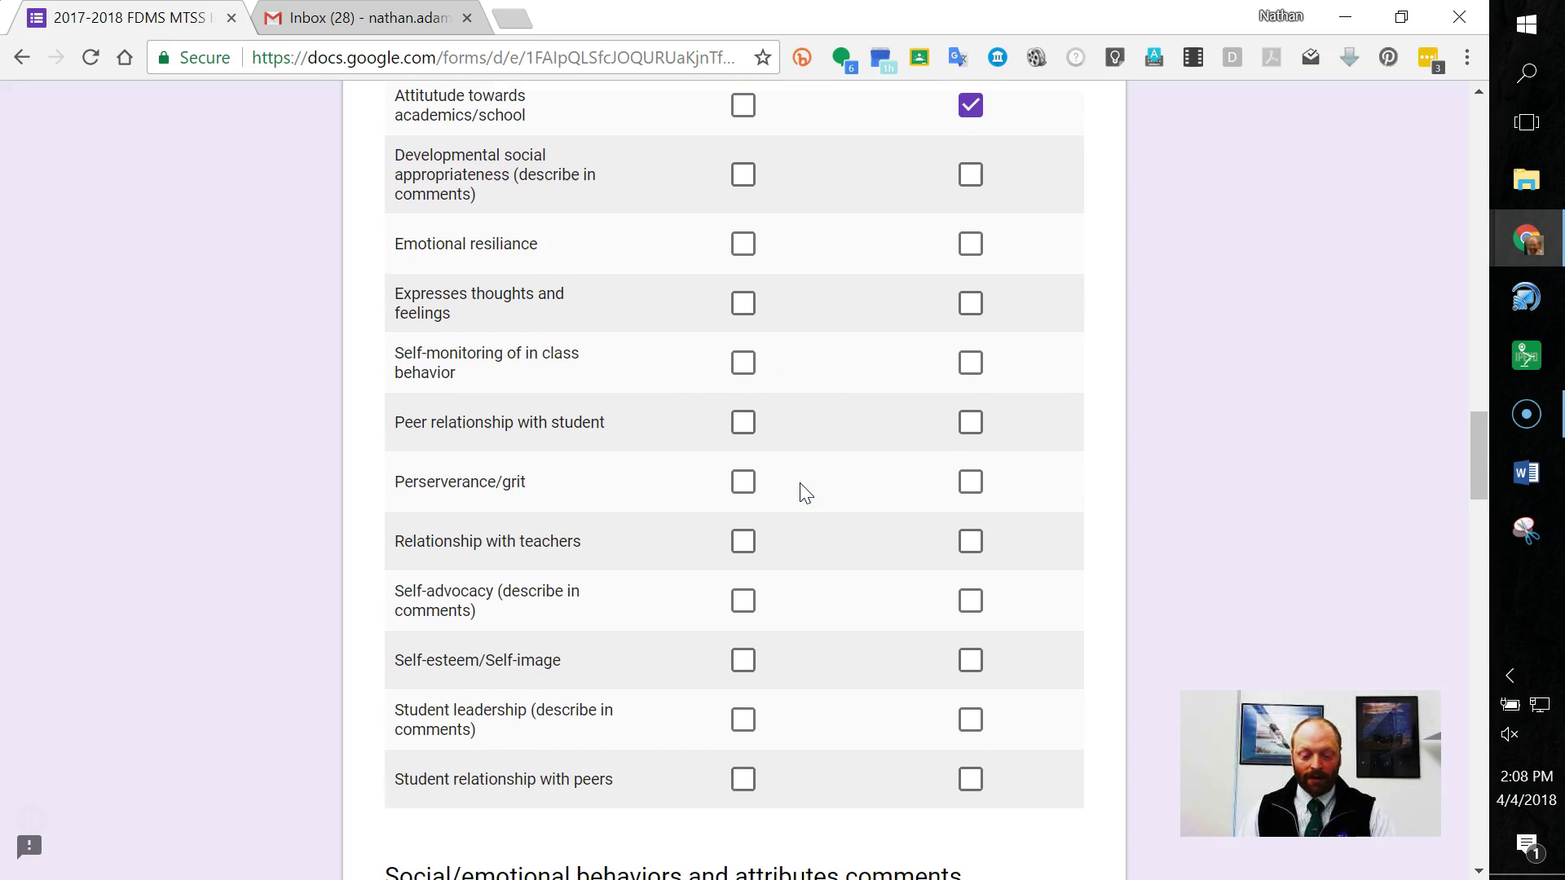
{"action": "left_click", "coordinate": [978, 173]}
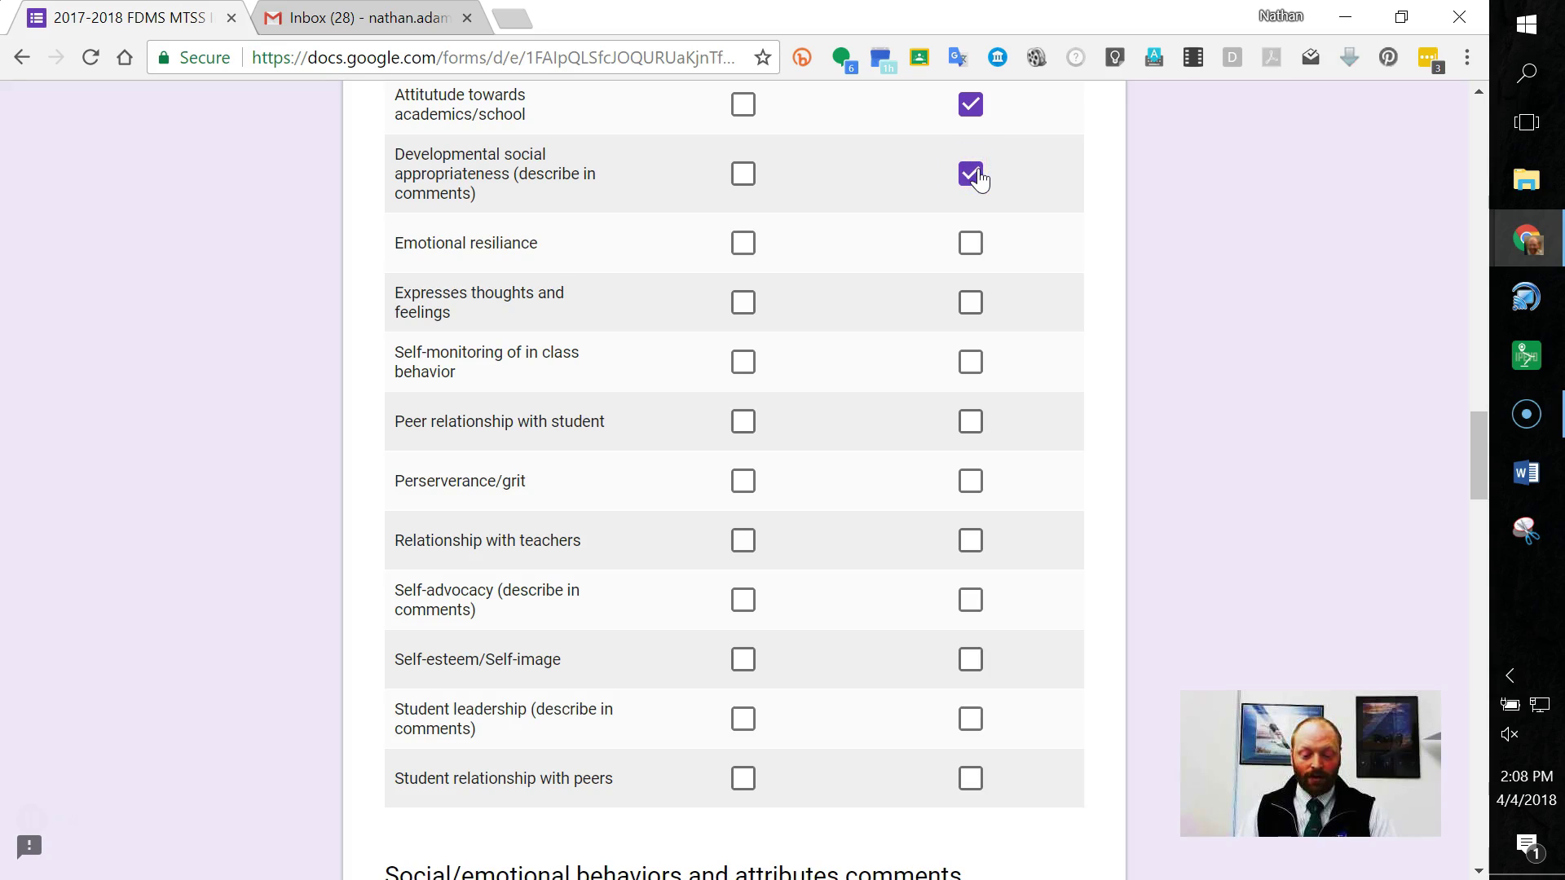
{"action": "left_click", "coordinate": [743, 256]}
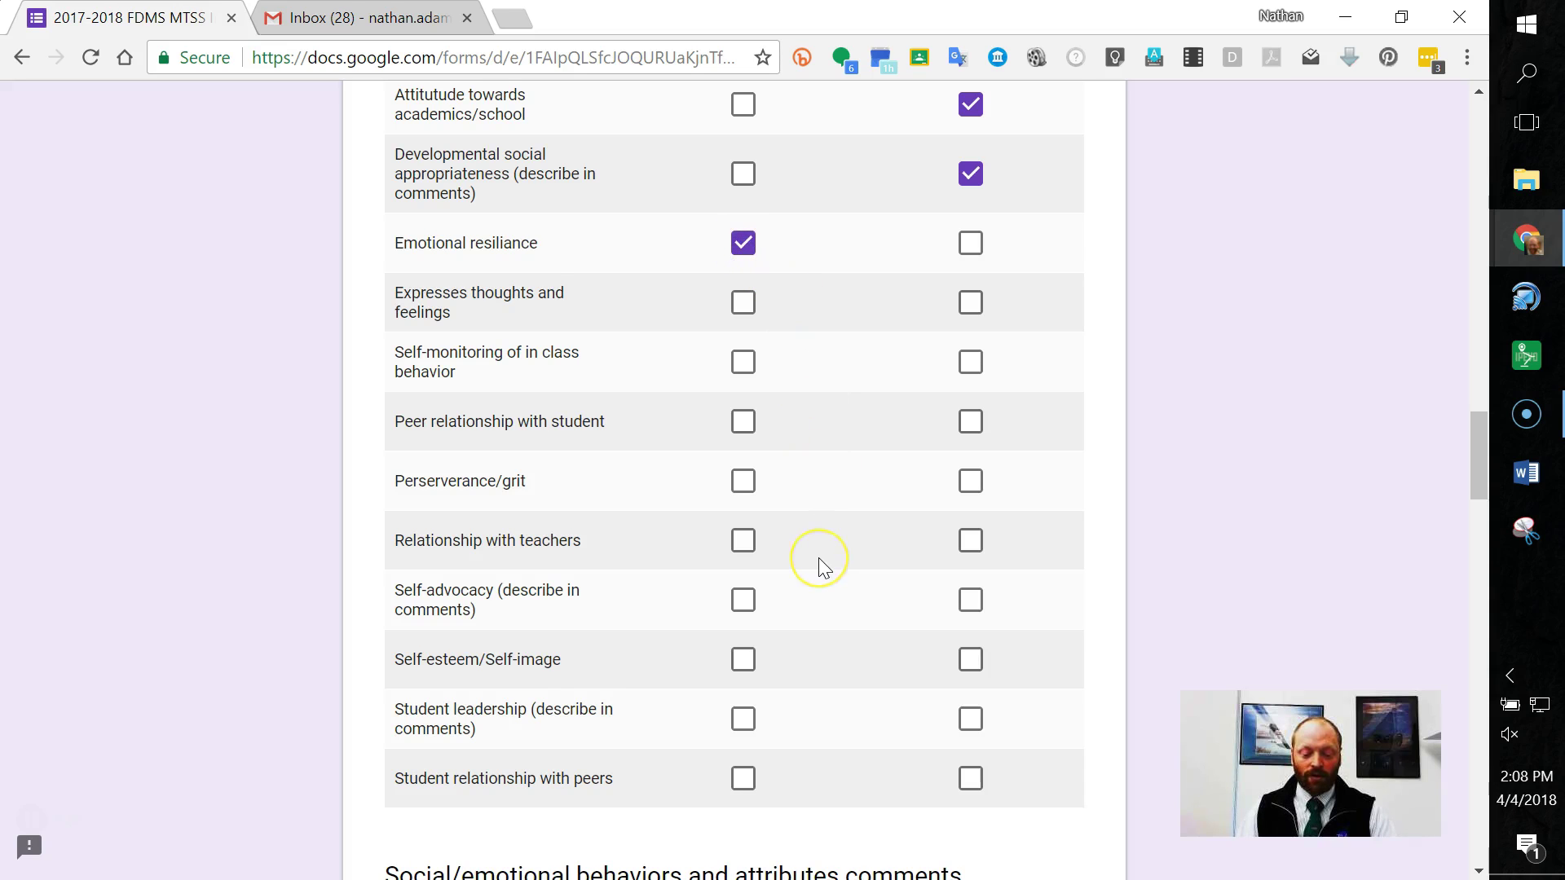
{"action": "scroll", "coordinate": [819, 558], "scroll_direction": "down", "scroll_amount": 3}
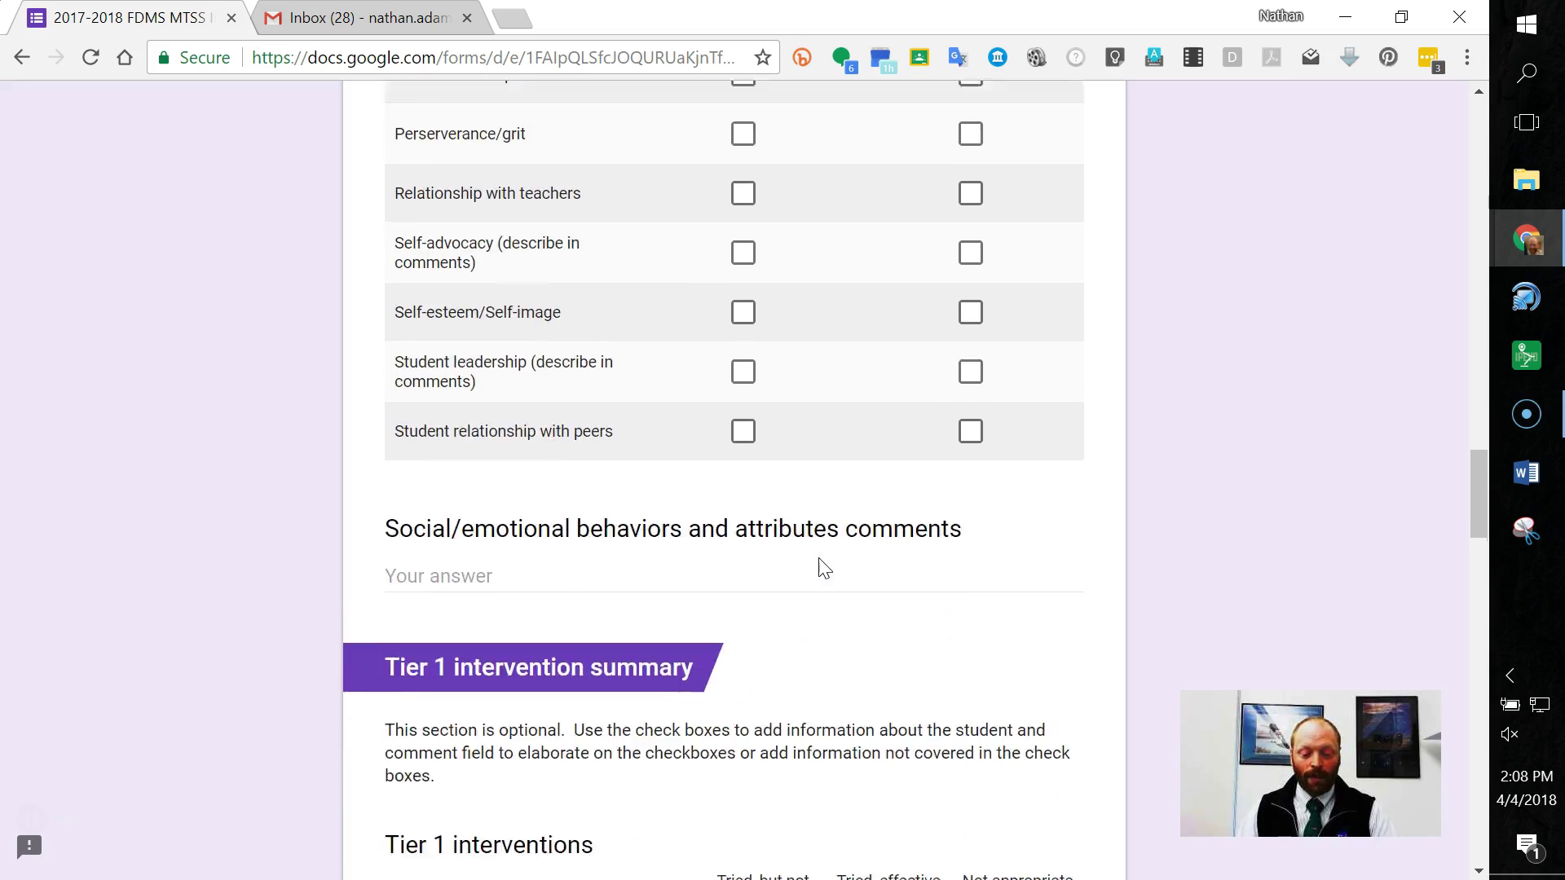
{"action": "scroll", "coordinate": [818, 558], "scroll_direction": "up", "scroll_amount": 3}
{"action": "scroll", "coordinate": [820, 564], "scroll_direction": "down", "scroll_amount": 8}
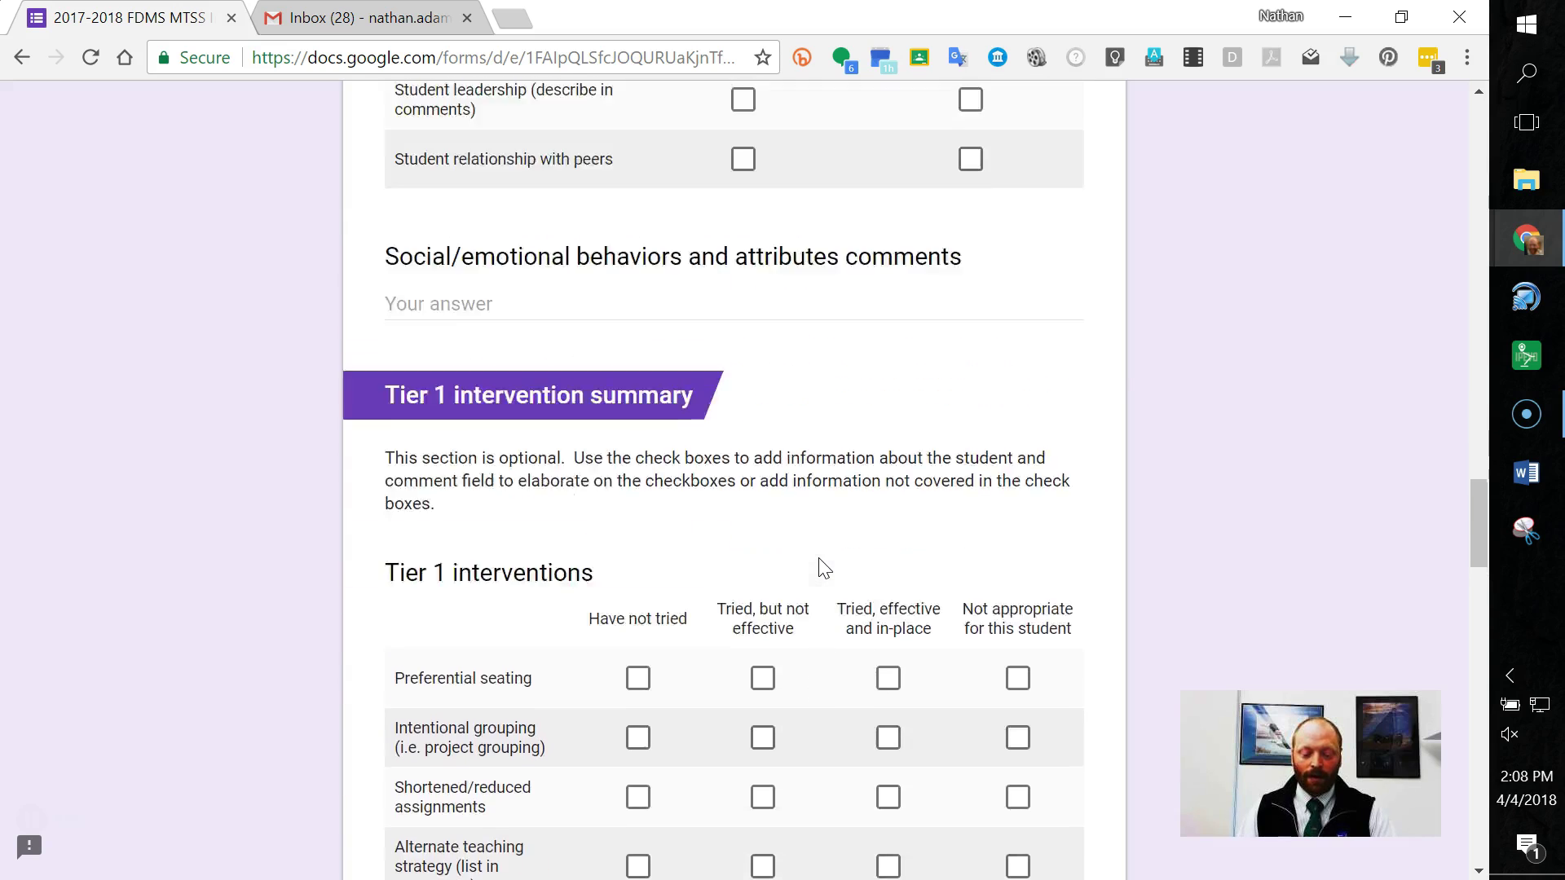
{"action": "scroll", "coordinate": [821, 564], "scroll_direction": "up", "scroll_amount": 4}
- Rate Tier 1: Preferential seating not effective, Intentional grouping effective, Shortened assignments not tried, Alternate teaching not appropriate
{"action": "scroll", "coordinate": [821, 558], "scroll_direction": "down", "scroll_amount": 6}
{"action": "scroll", "coordinate": [820, 565], "scroll_direction": "down", "scroll_amount": 2}
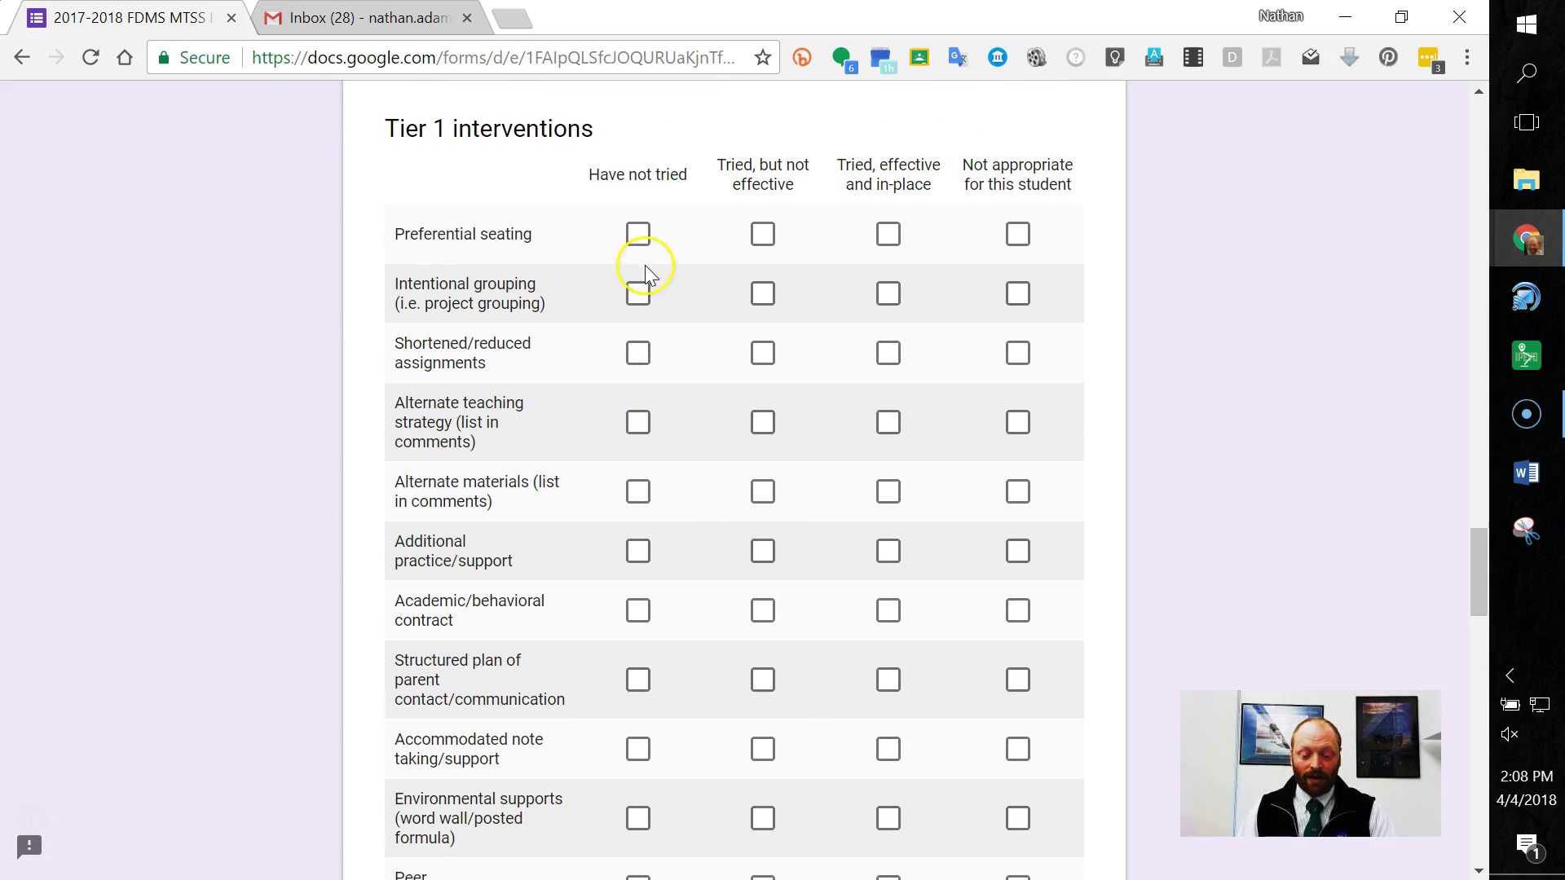
{"action": "left_click", "coordinate": [760, 239]}
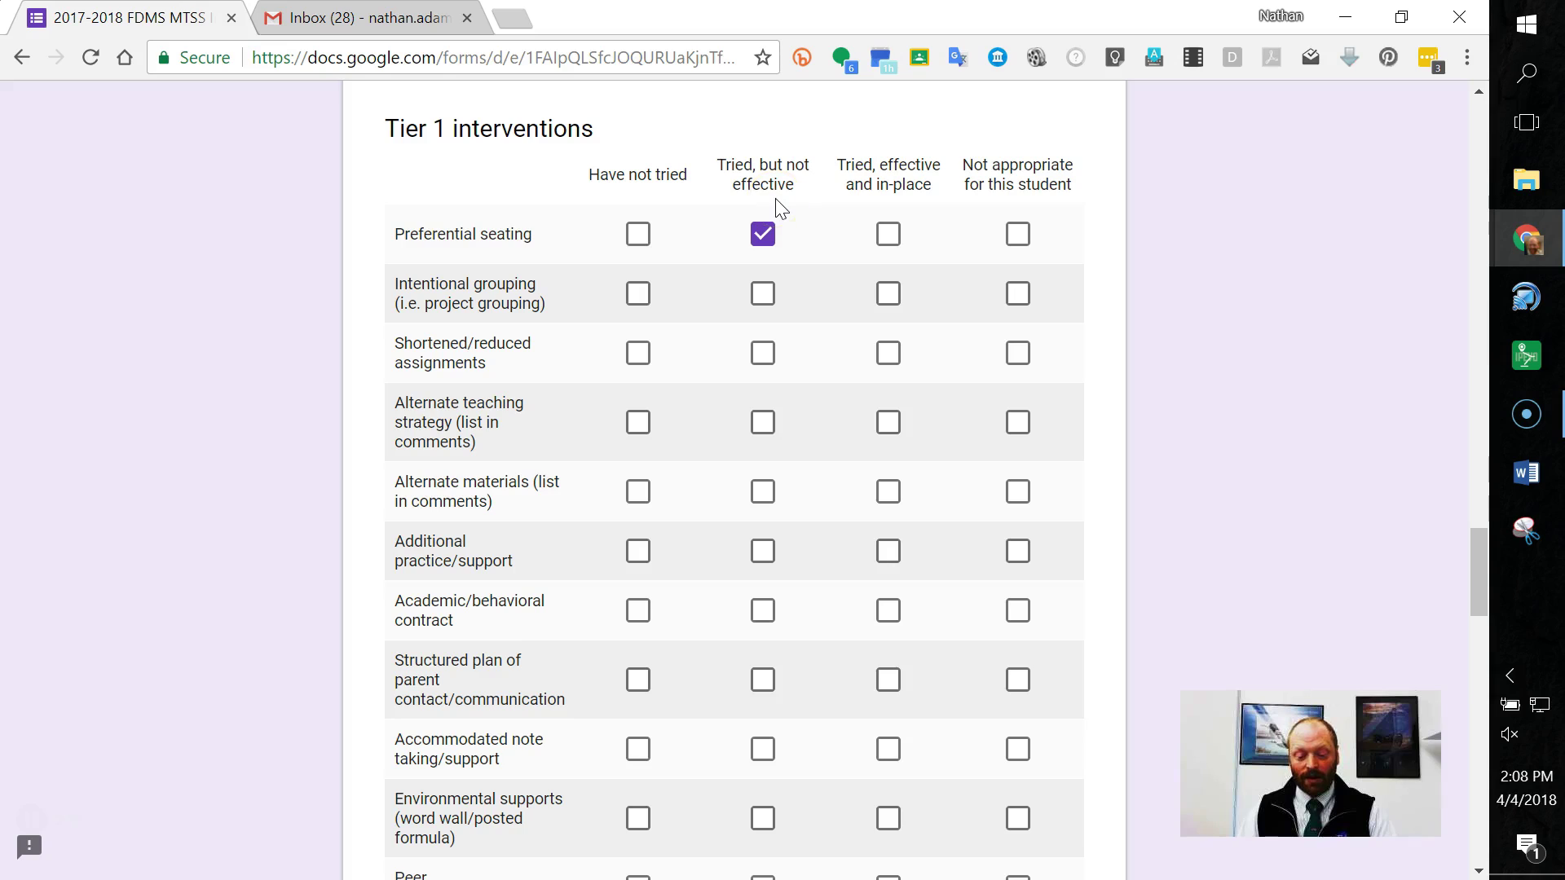
{"action": "left_click", "coordinate": [889, 299]}
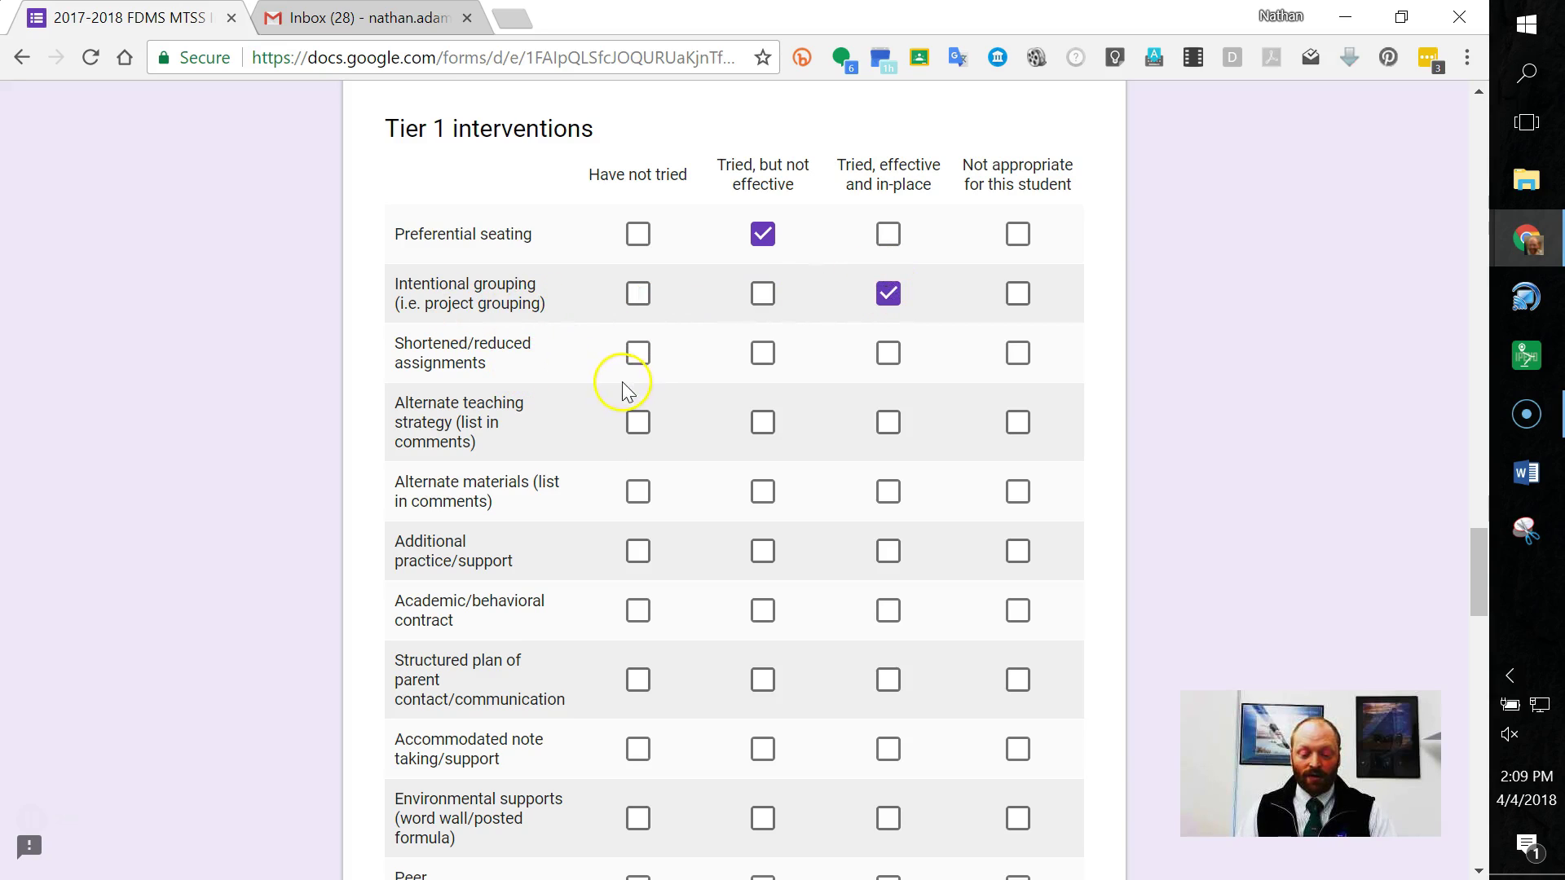
{"action": "left_click", "coordinate": [636, 352]}
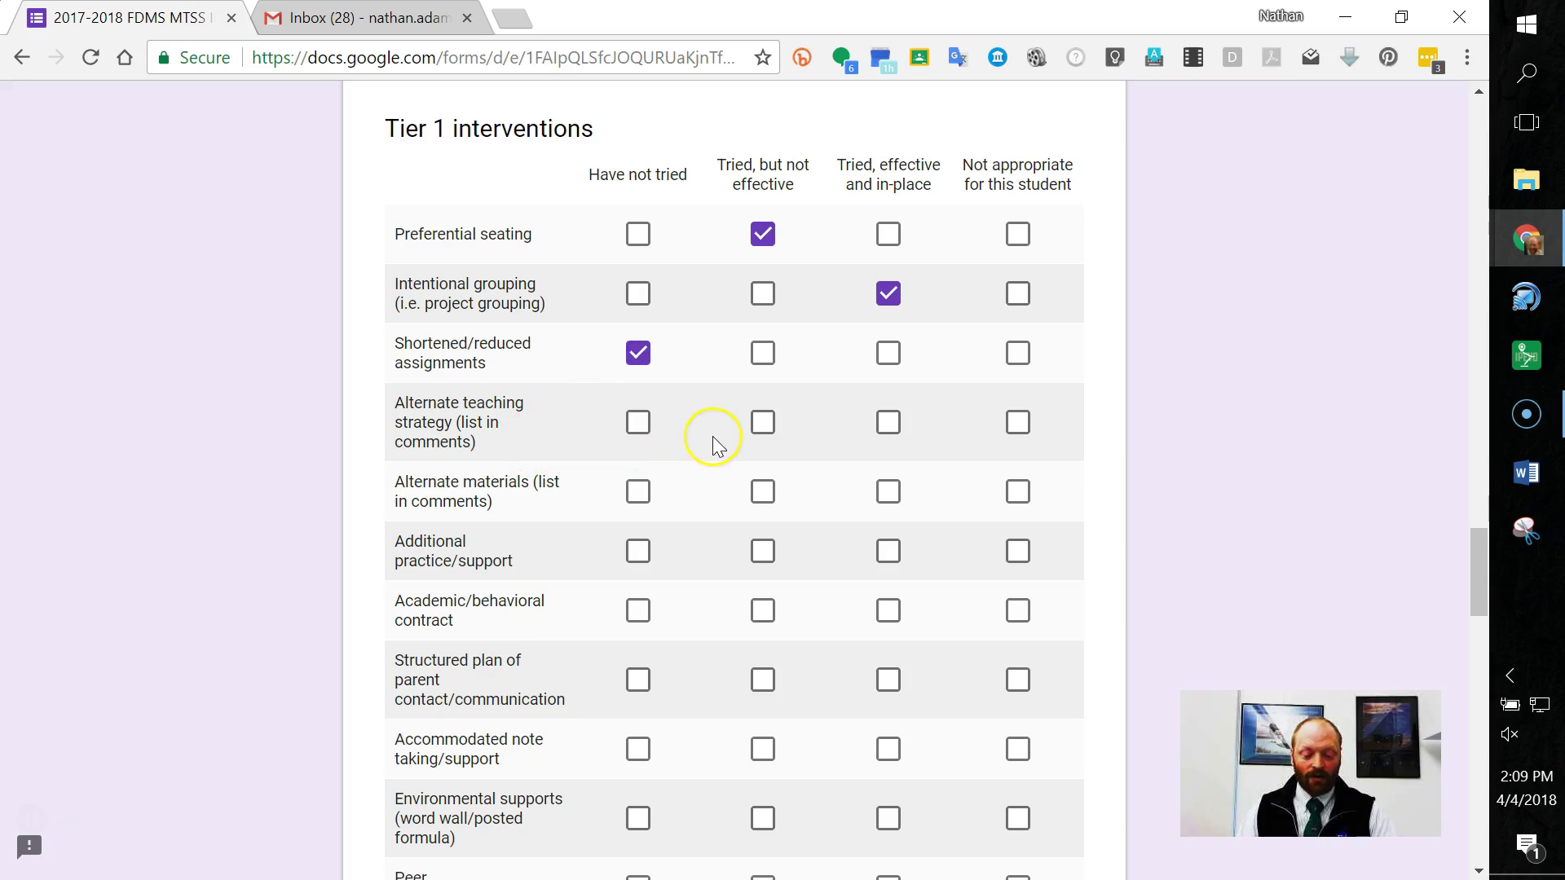
{"action": "left_click", "coordinate": [1020, 425]}
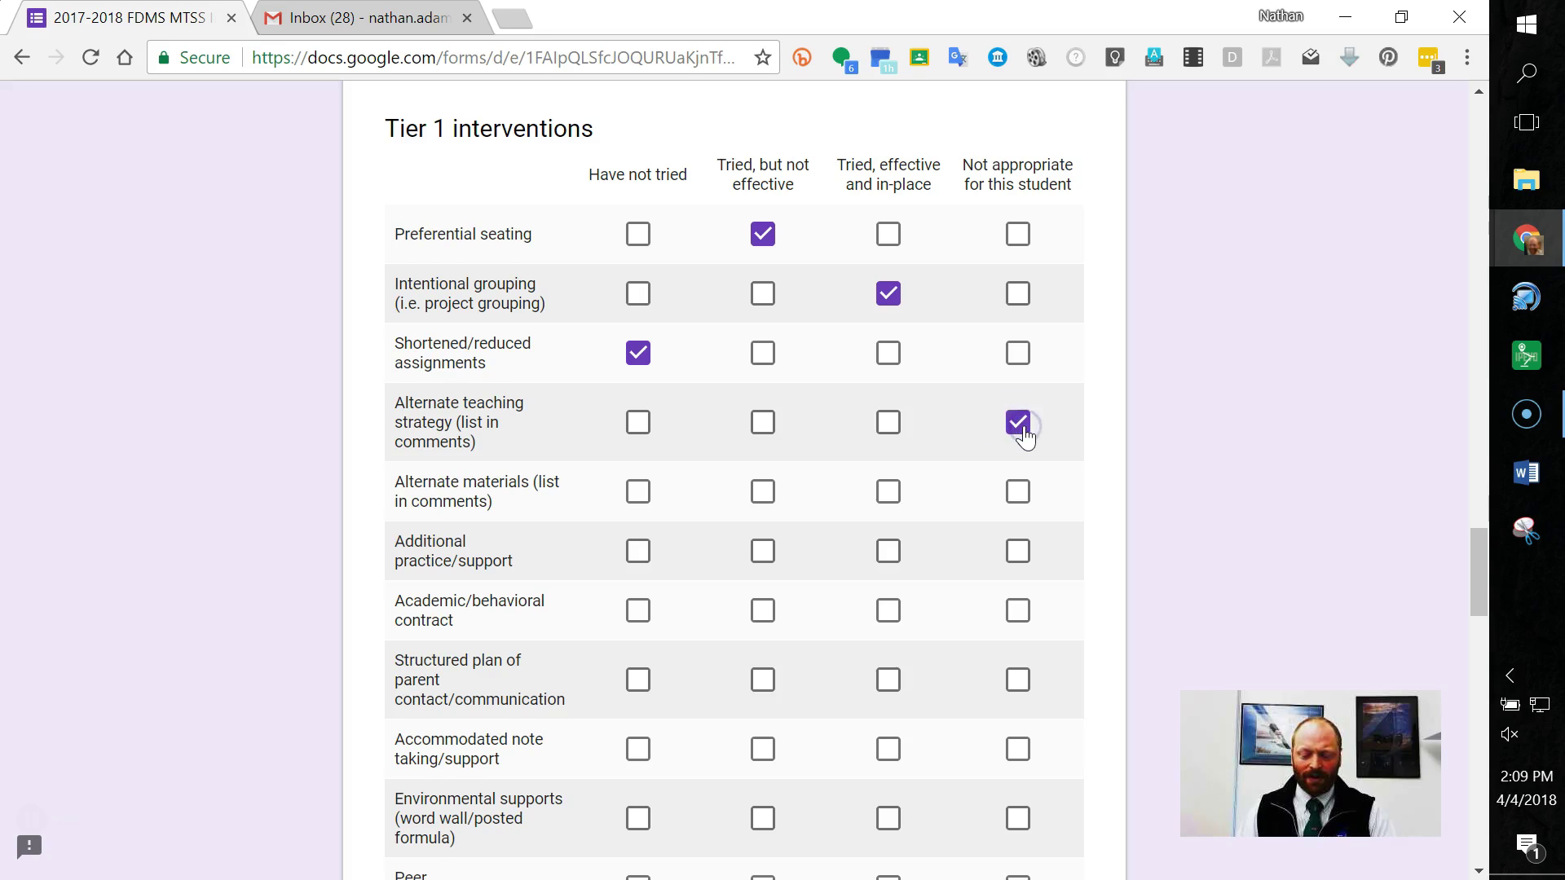
{"action": "scroll", "coordinate": [1023, 427], "scroll_direction": "down", "scroll_amount": 3}
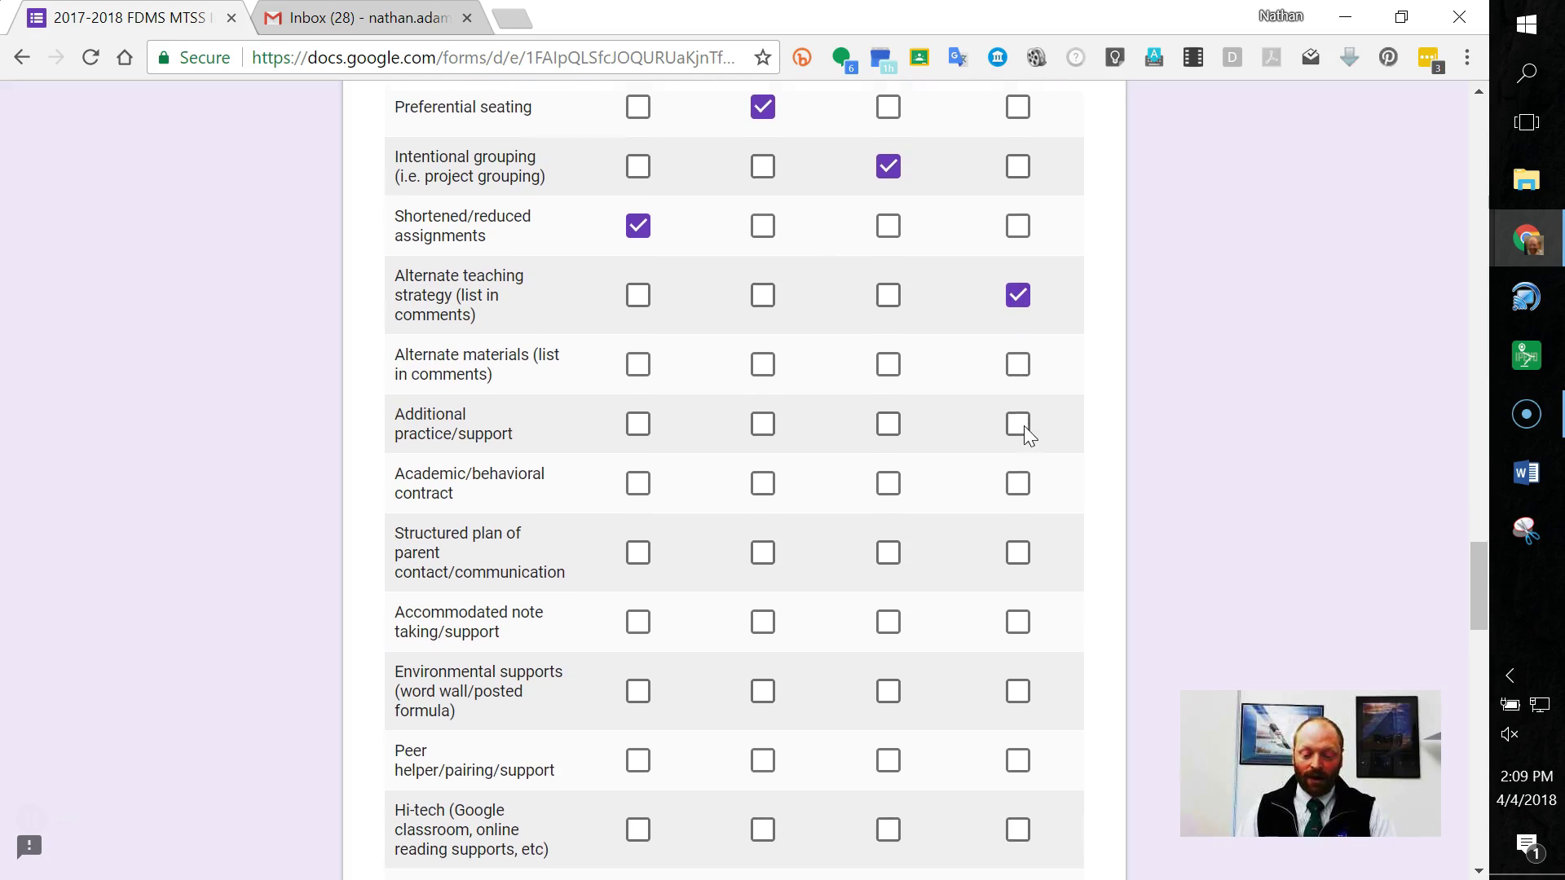
{"action": "scroll", "coordinate": [1023, 425], "scroll_direction": "down", "scroll_amount": 10}
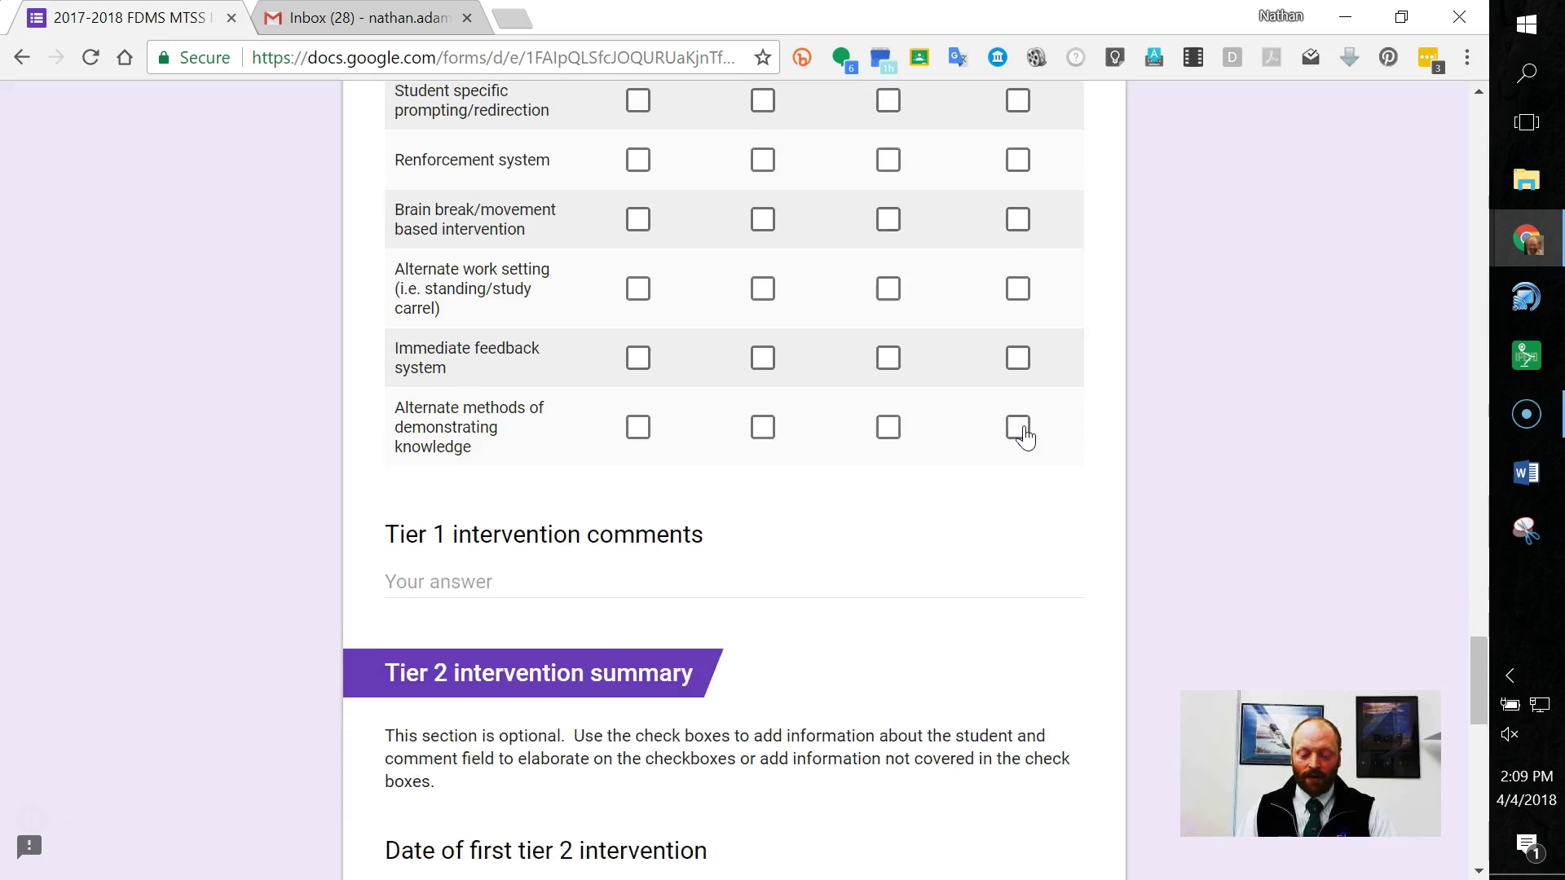
- Skip the Tier 2 fields and submit the referral form
{"action": "scroll", "coordinate": [1025, 438], "scroll_direction": "down", "scroll_amount": 7}
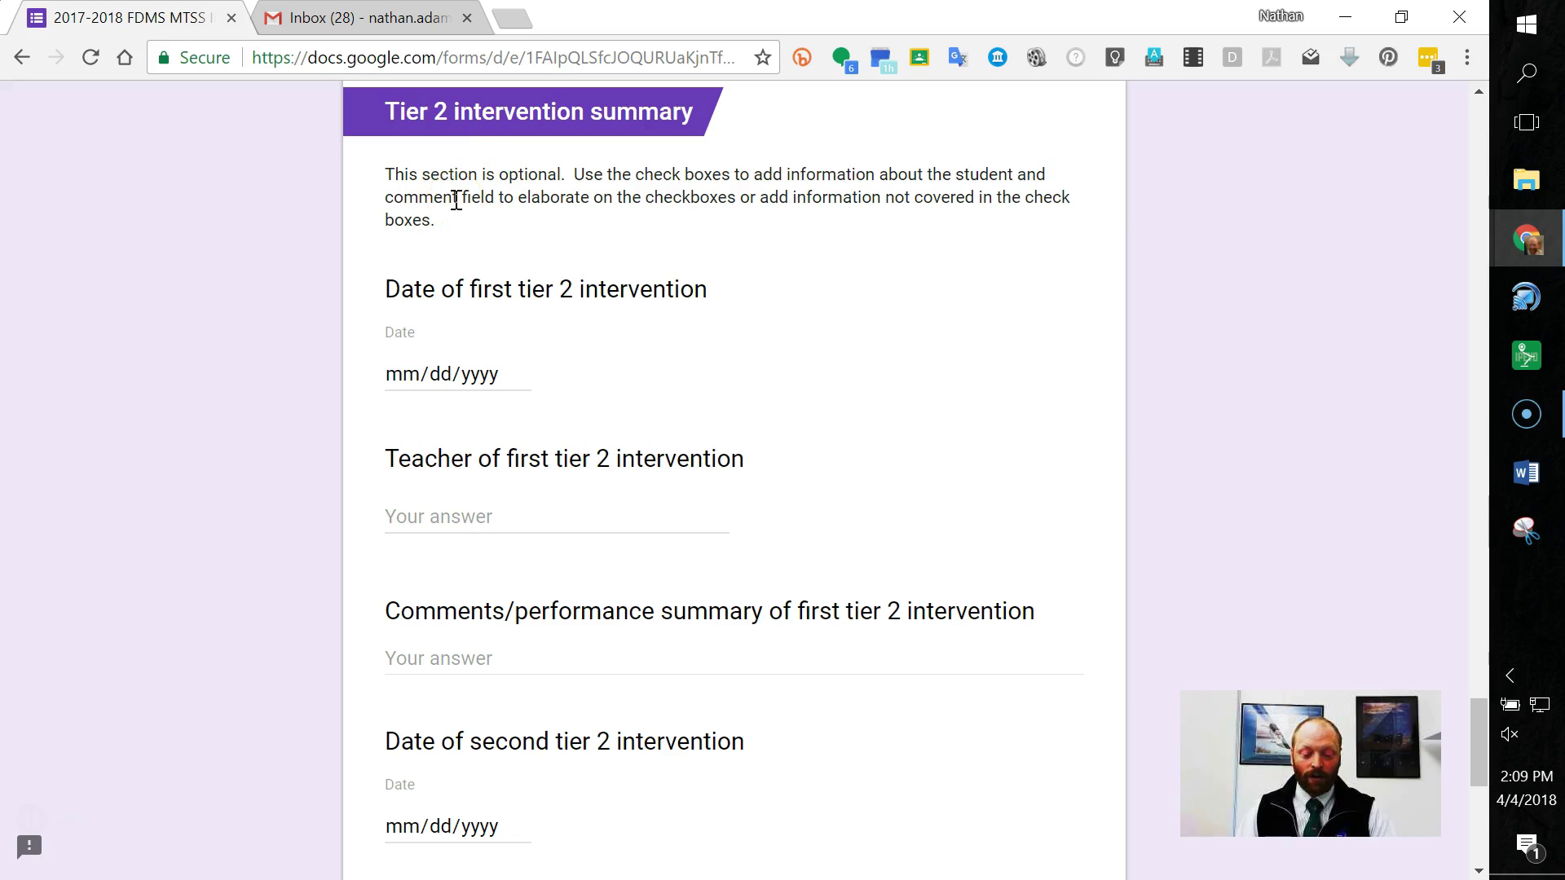
{"action": "scroll", "coordinate": [501, 716], "scroll_direction": "down", "scroll_amount": 1}
{"action": "scroll", "coordinate": [501, 715], "scroll_direction": "up", "scroll_amount": 1}
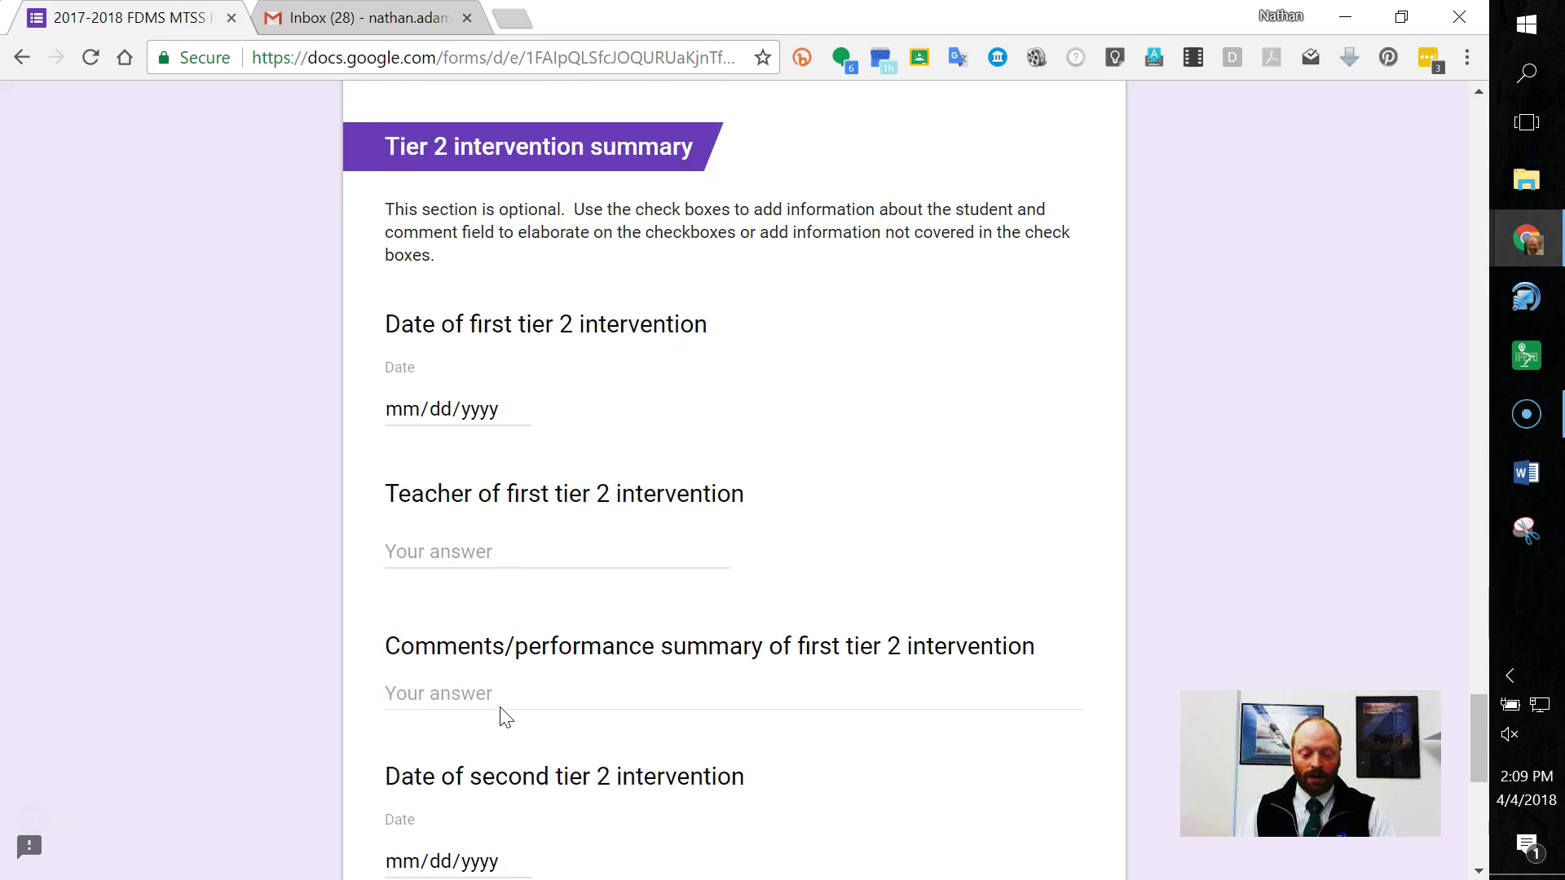
{"action": "scroll", "coordinate": [501, 707], "scroll_direction": "down", "scroll_amount": 5}
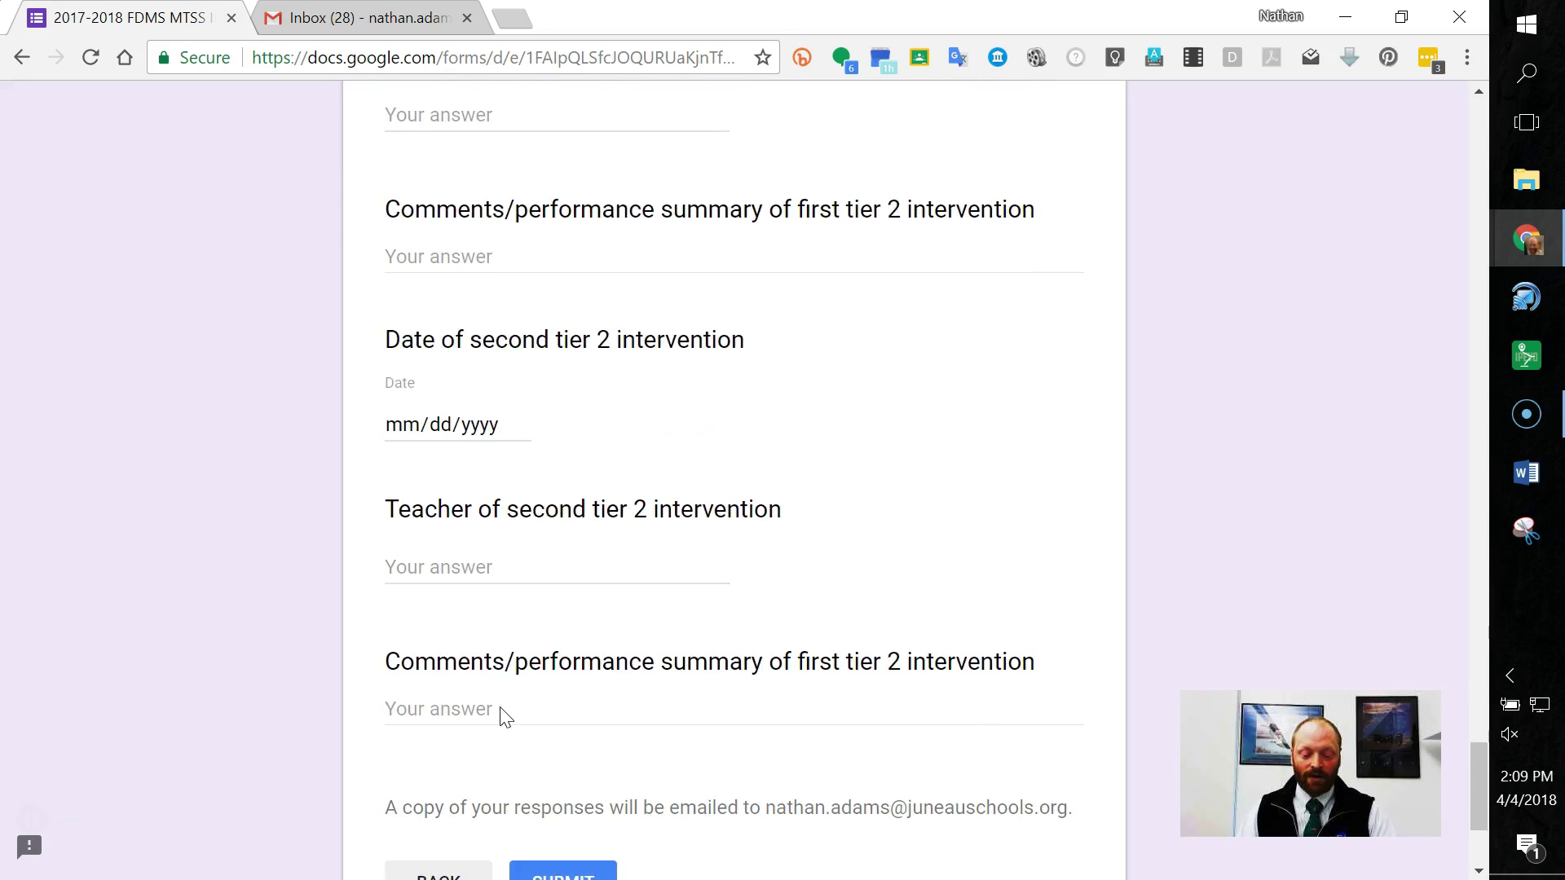
{"action": "scroll", "coordinate": [501, 708], "scroll_direction": "up", "scroll_amount": 5}
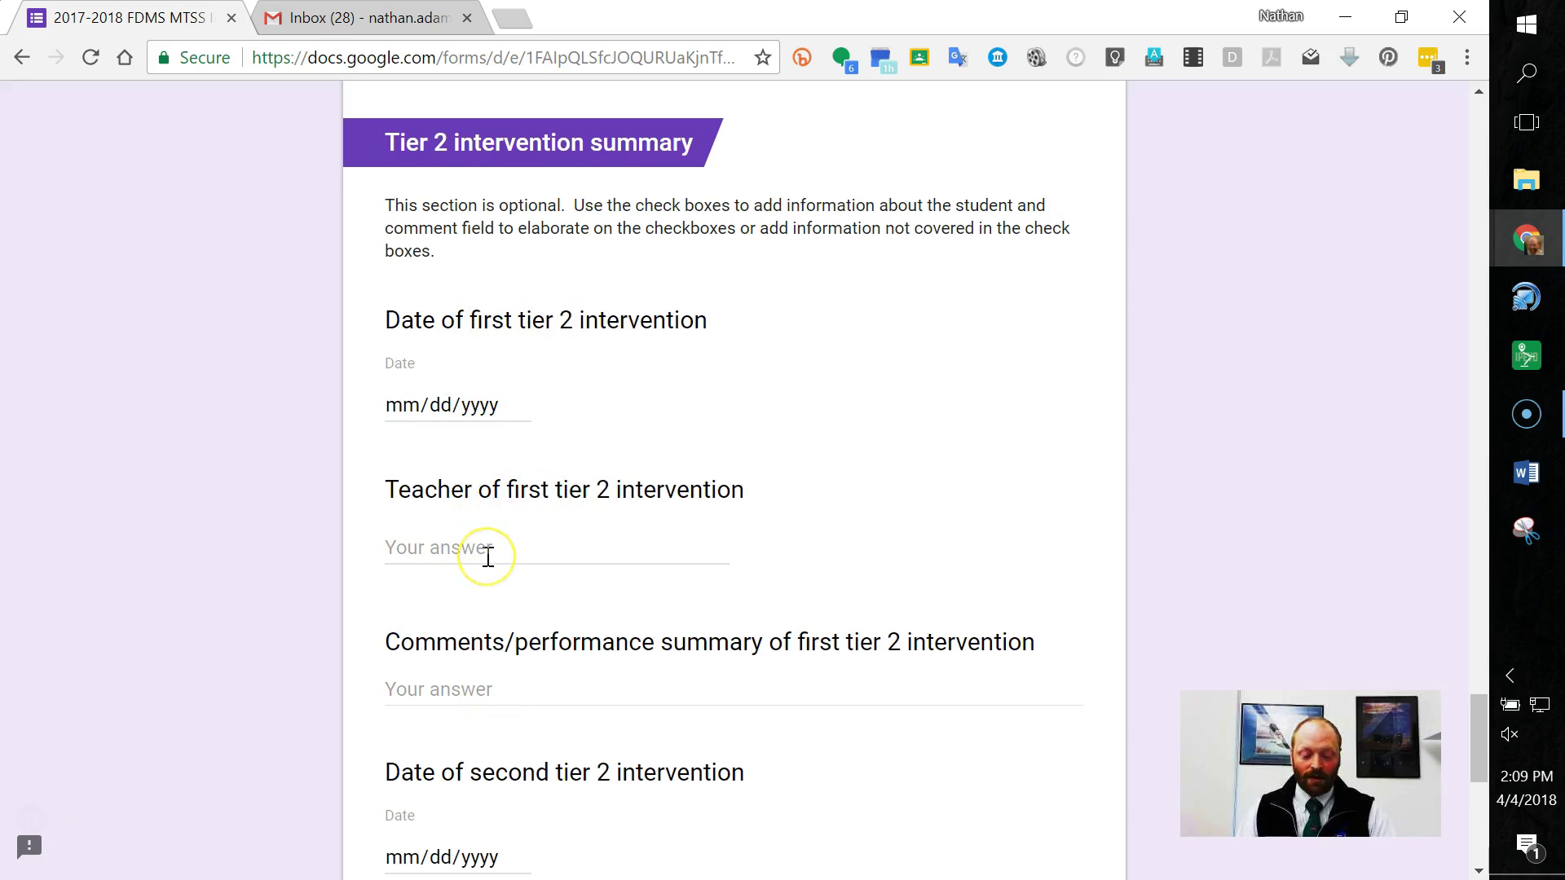
{"action": "scroll", "coordinate": [488, 550], "scroll_direction": "down", "scroll_amount": 2}
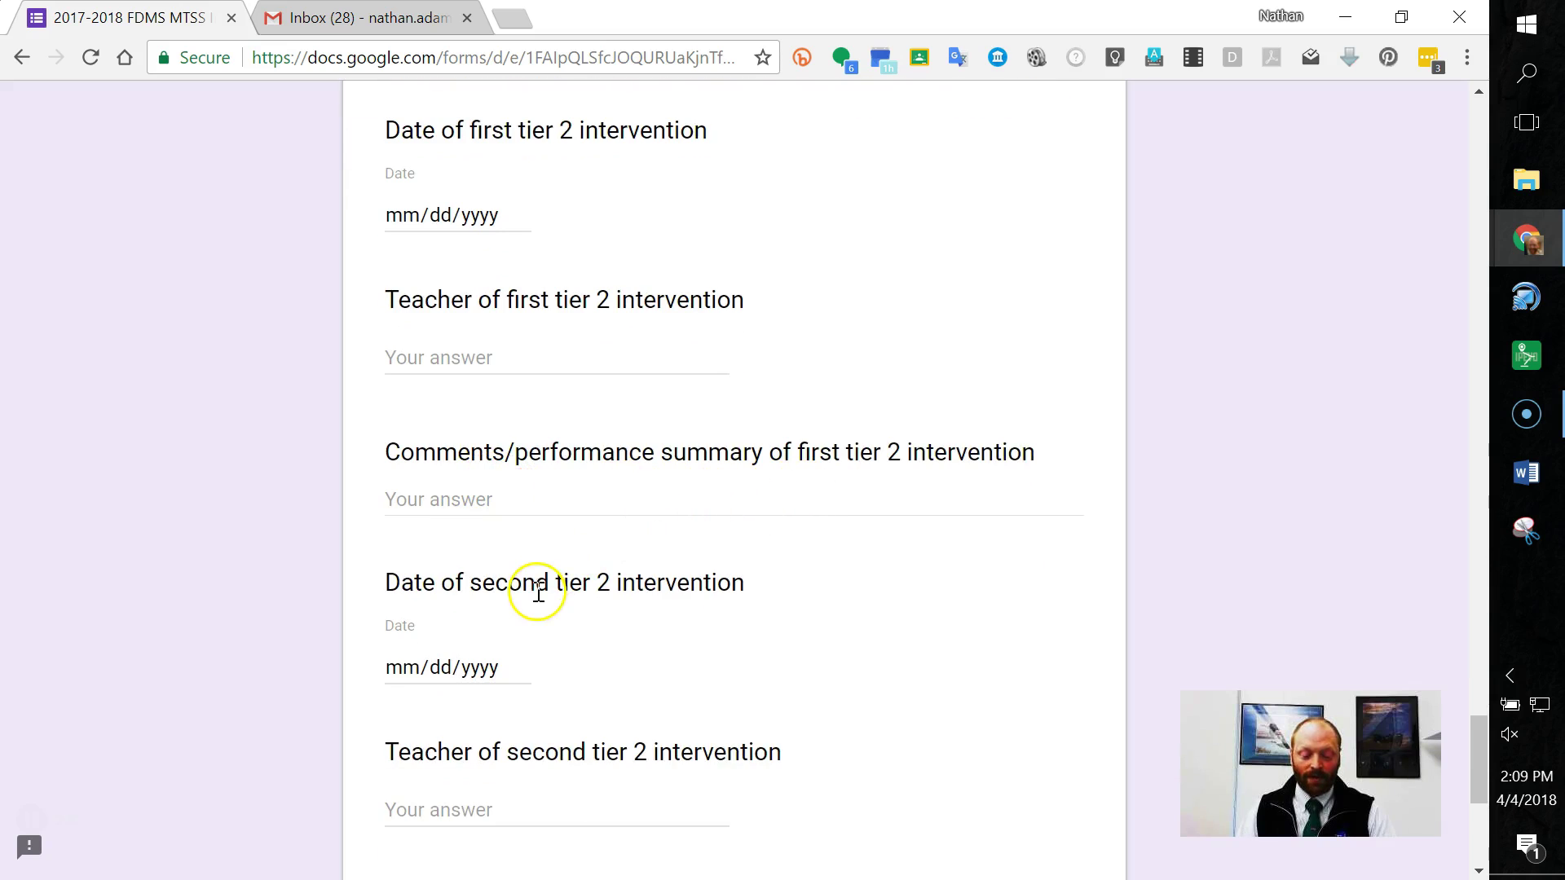
{"action": "scroll", "coordinate": [537, 593], "scroll_direction": "down", "scroll_amount": 4}
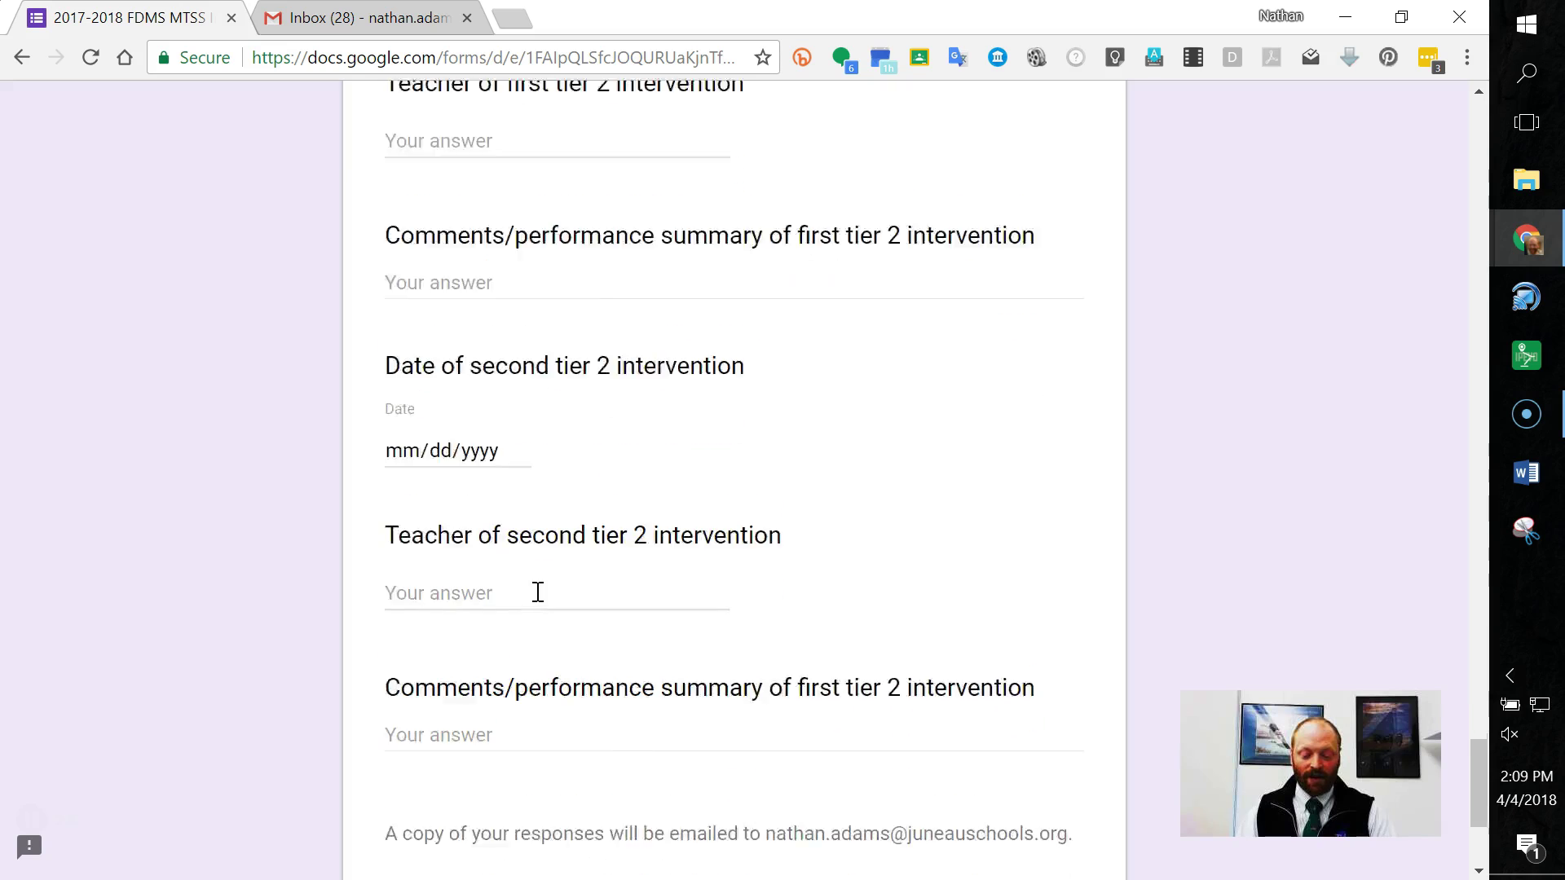
{"action": "scroll", "coordinate": [537, 602], "scroll_direction": "down", "scroll_amount": 2}
{"action": "left_click", "coordinate": [561, 601]}
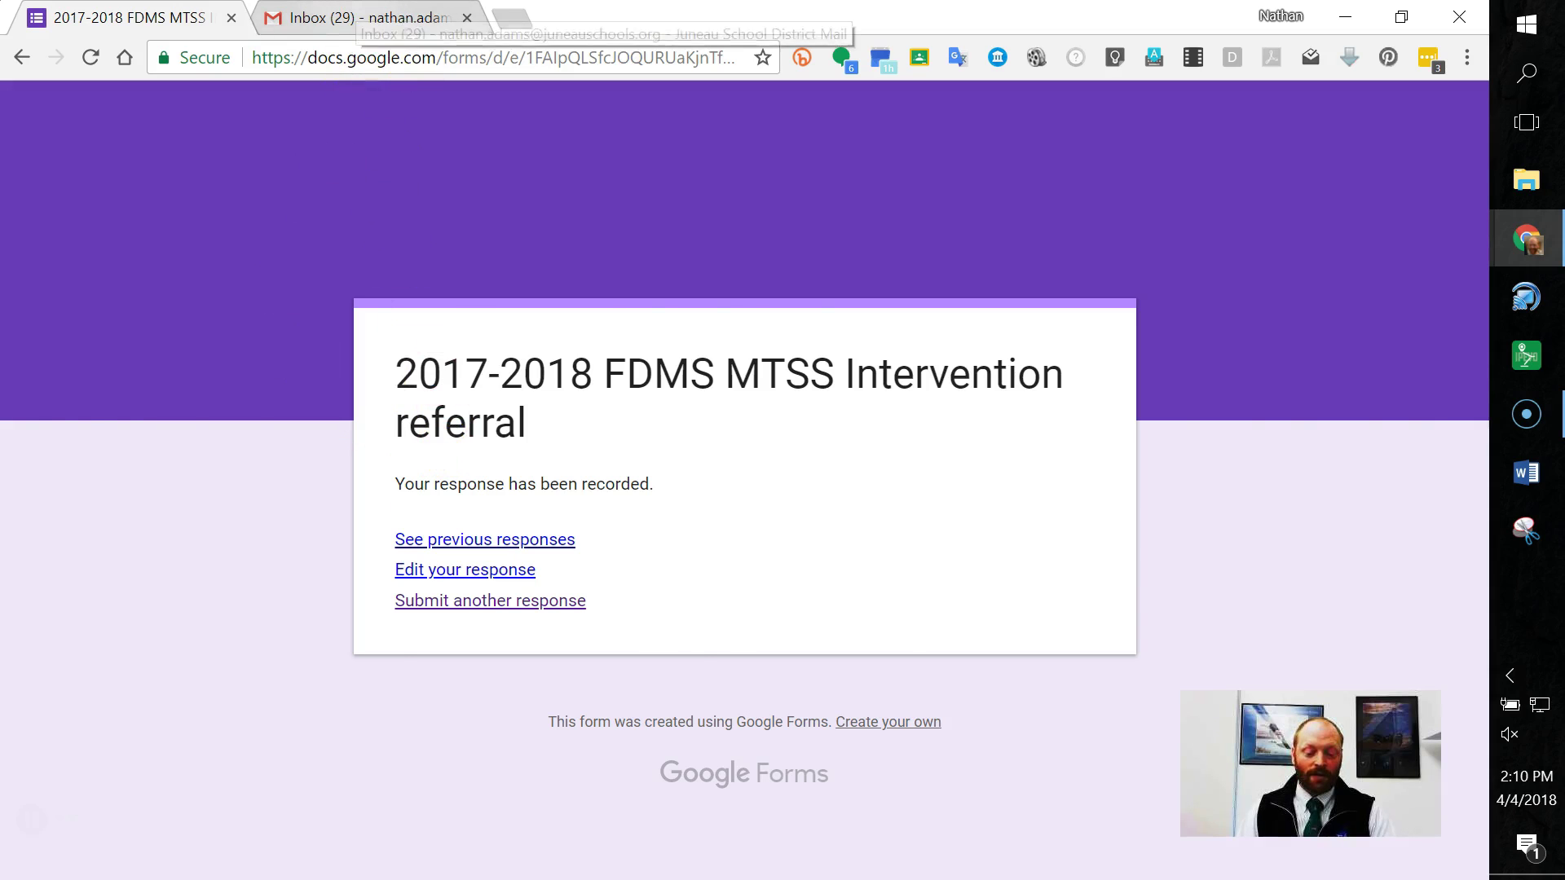
- Open the Google Forms receipt email in Gmail
{"action": "left_click", "coordinate": [383, 17]}
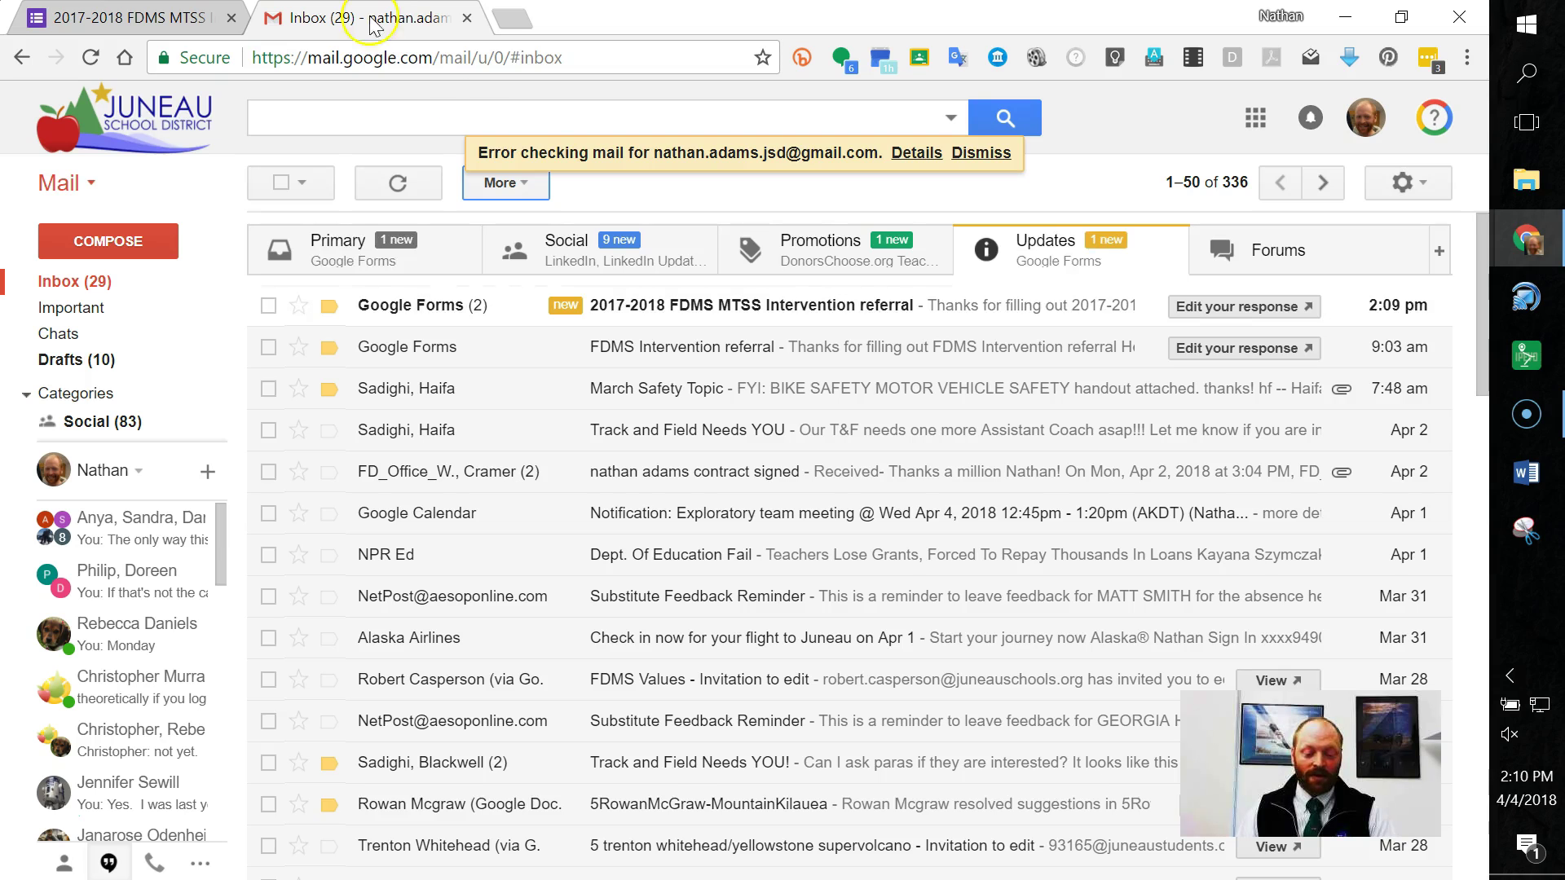
{"action": "left_click", "coordinate": [448, 309]}
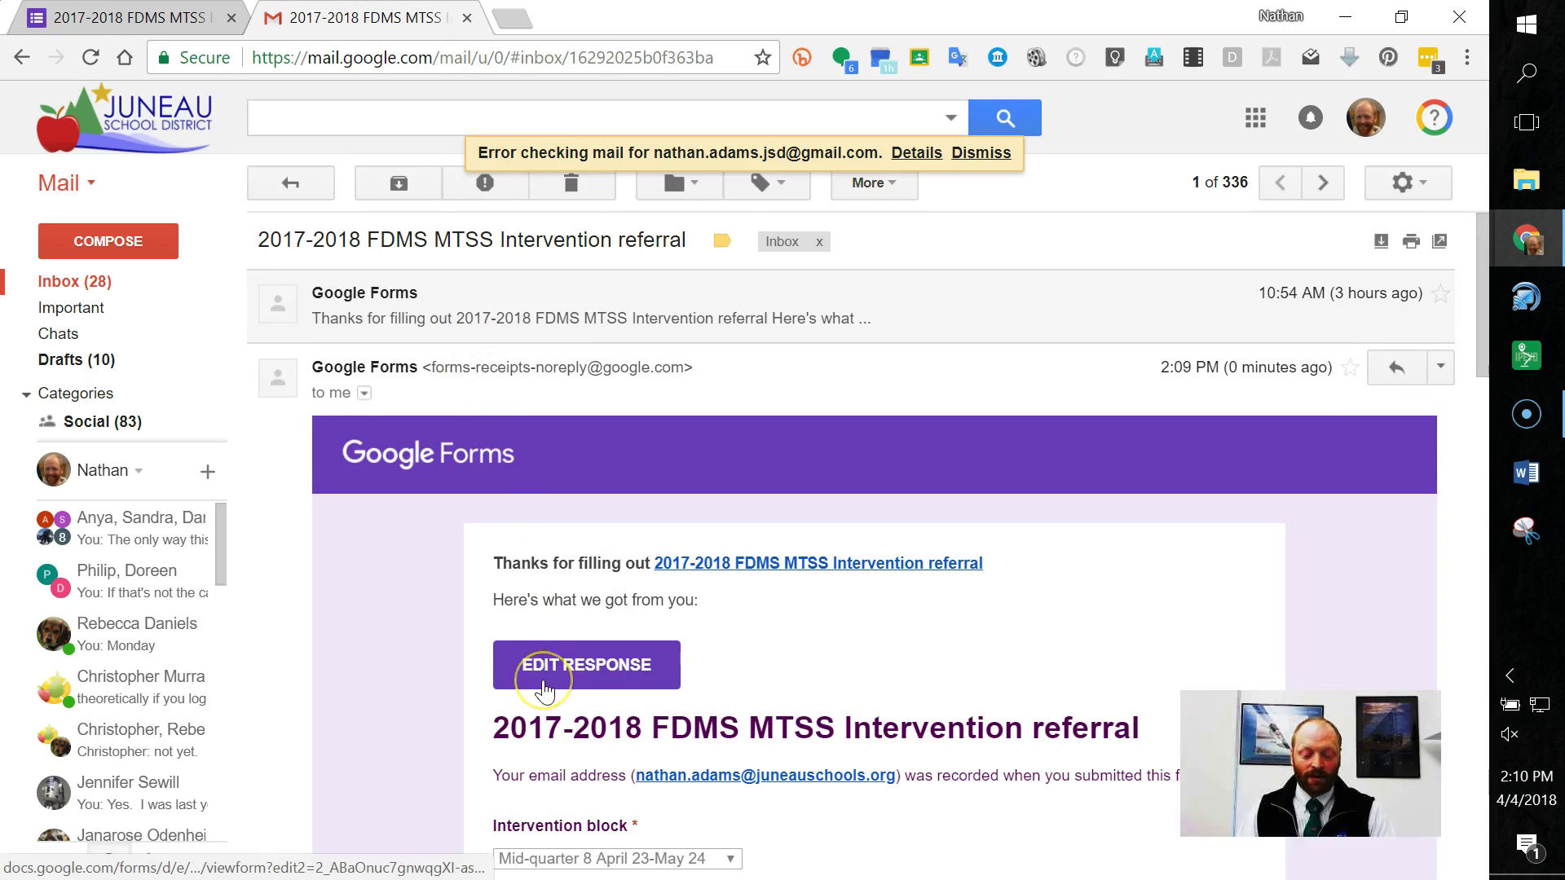
{"action": "scroll", "coordinate": [544, 691], "scroll_direction": "down", "scroll_amount": 2}
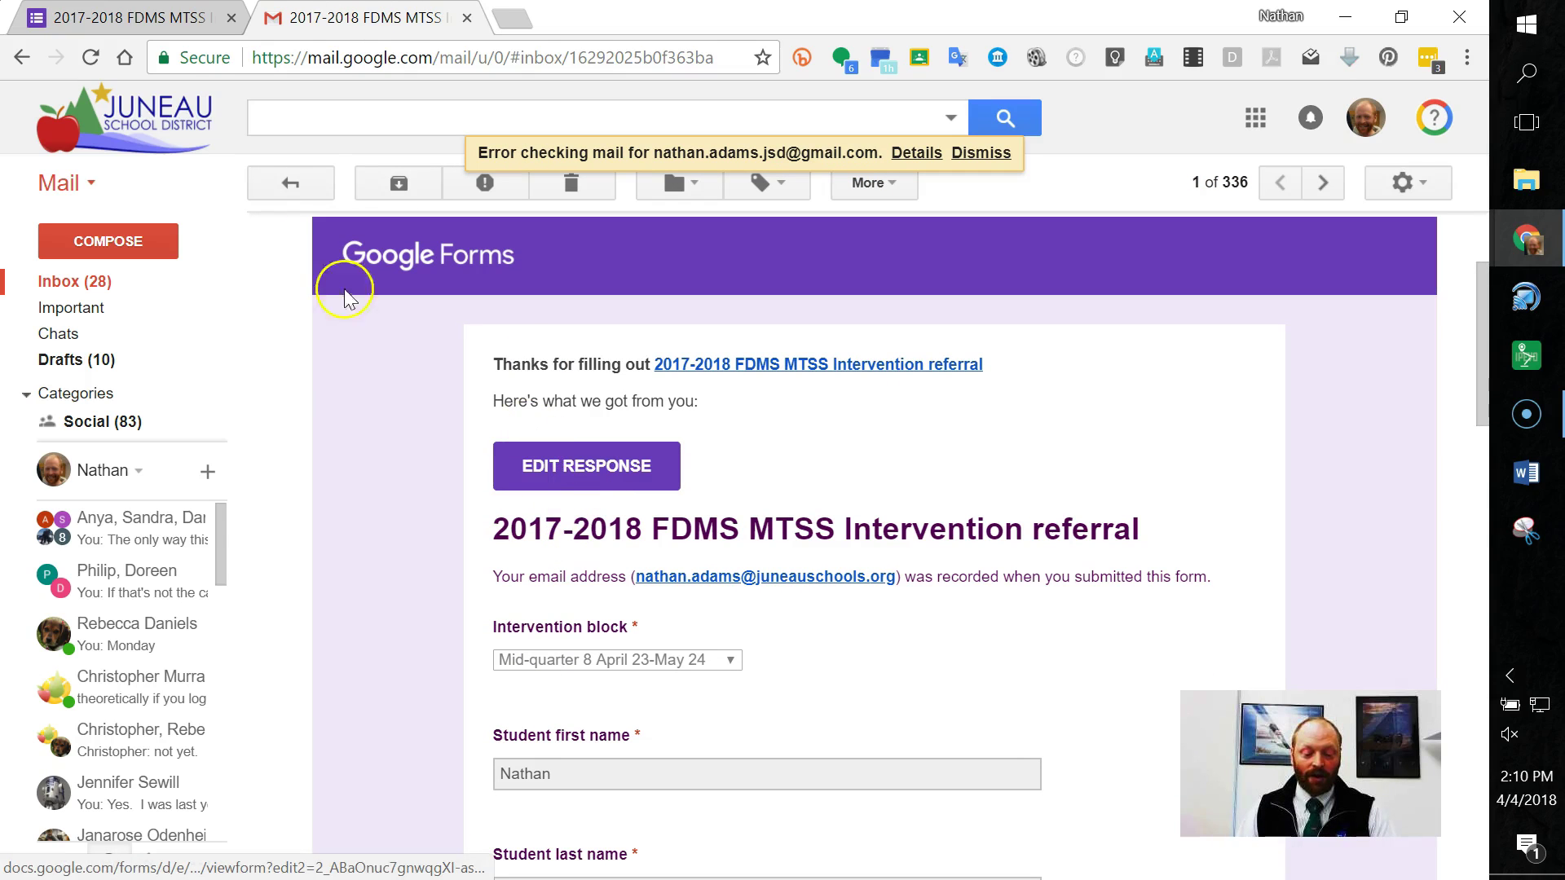
- Close the old confirmation tab and reopen the submitted response for editing from the email
{"action": "left_click", "coordinate": [147, 17]}
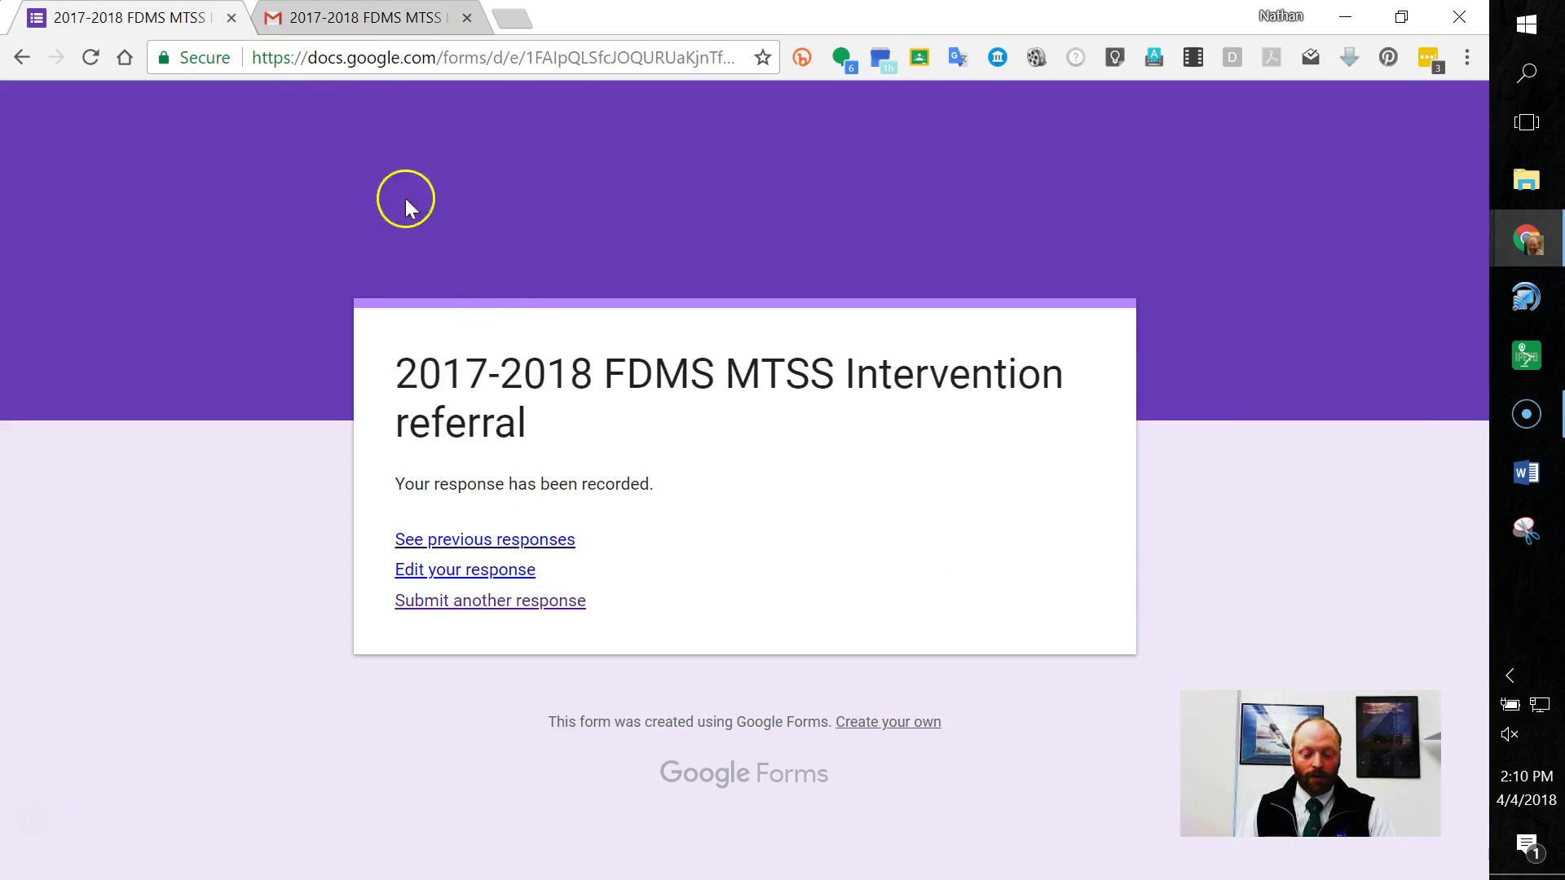
{"action": "left_click", "coordinate": [231, 17]}
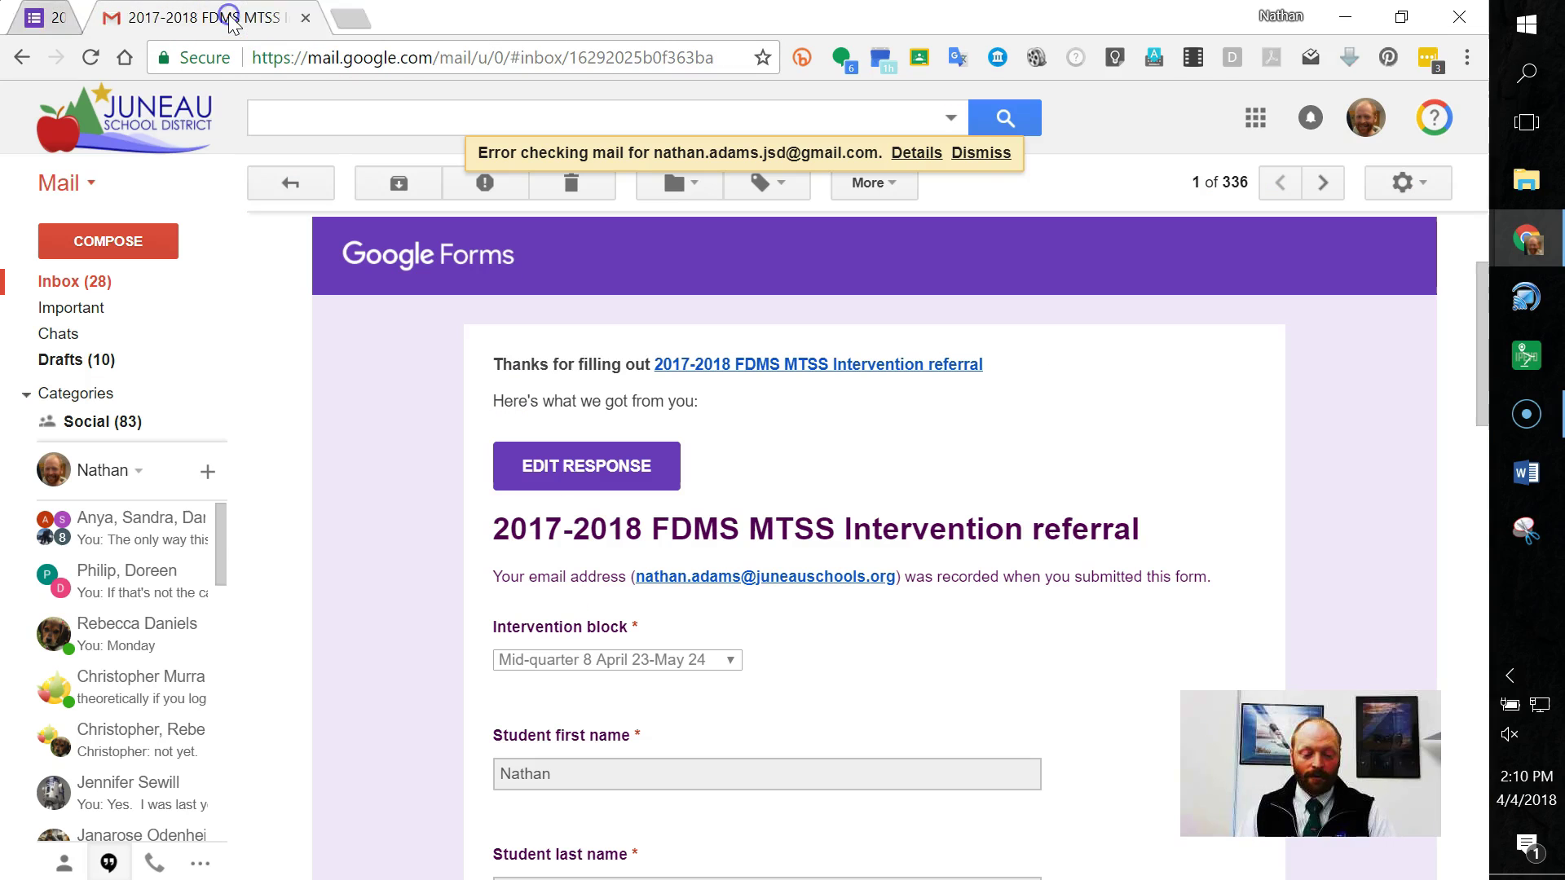
{"action": "scroll", "coordinate": [573, 634], "scroll_direction": "down", "scroll_amount": 1}
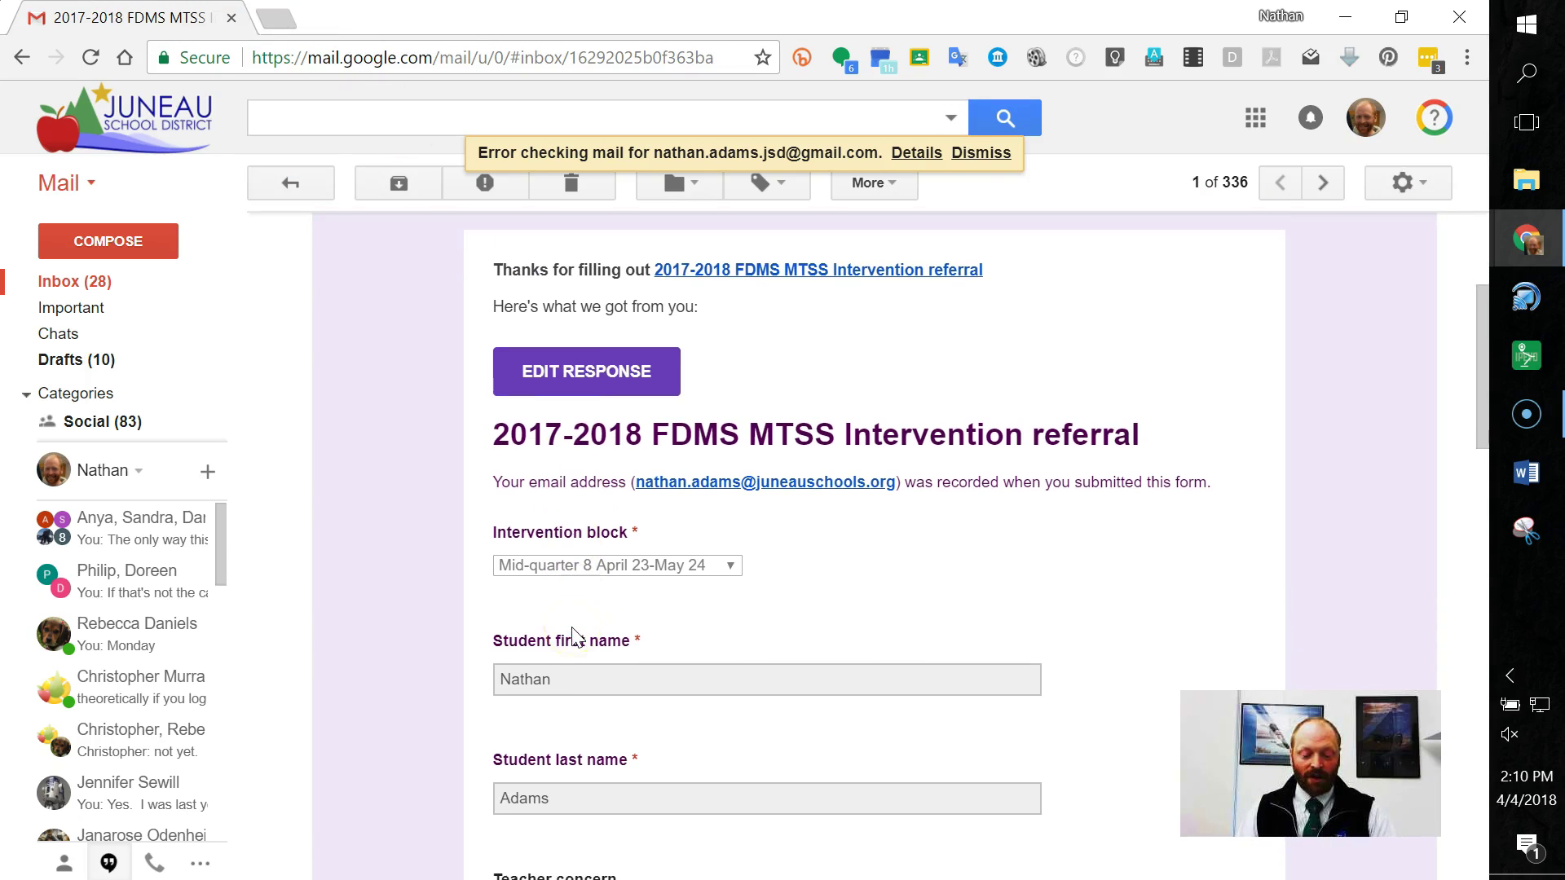
{"action": "left_click", "coordinate": [591, 378]}
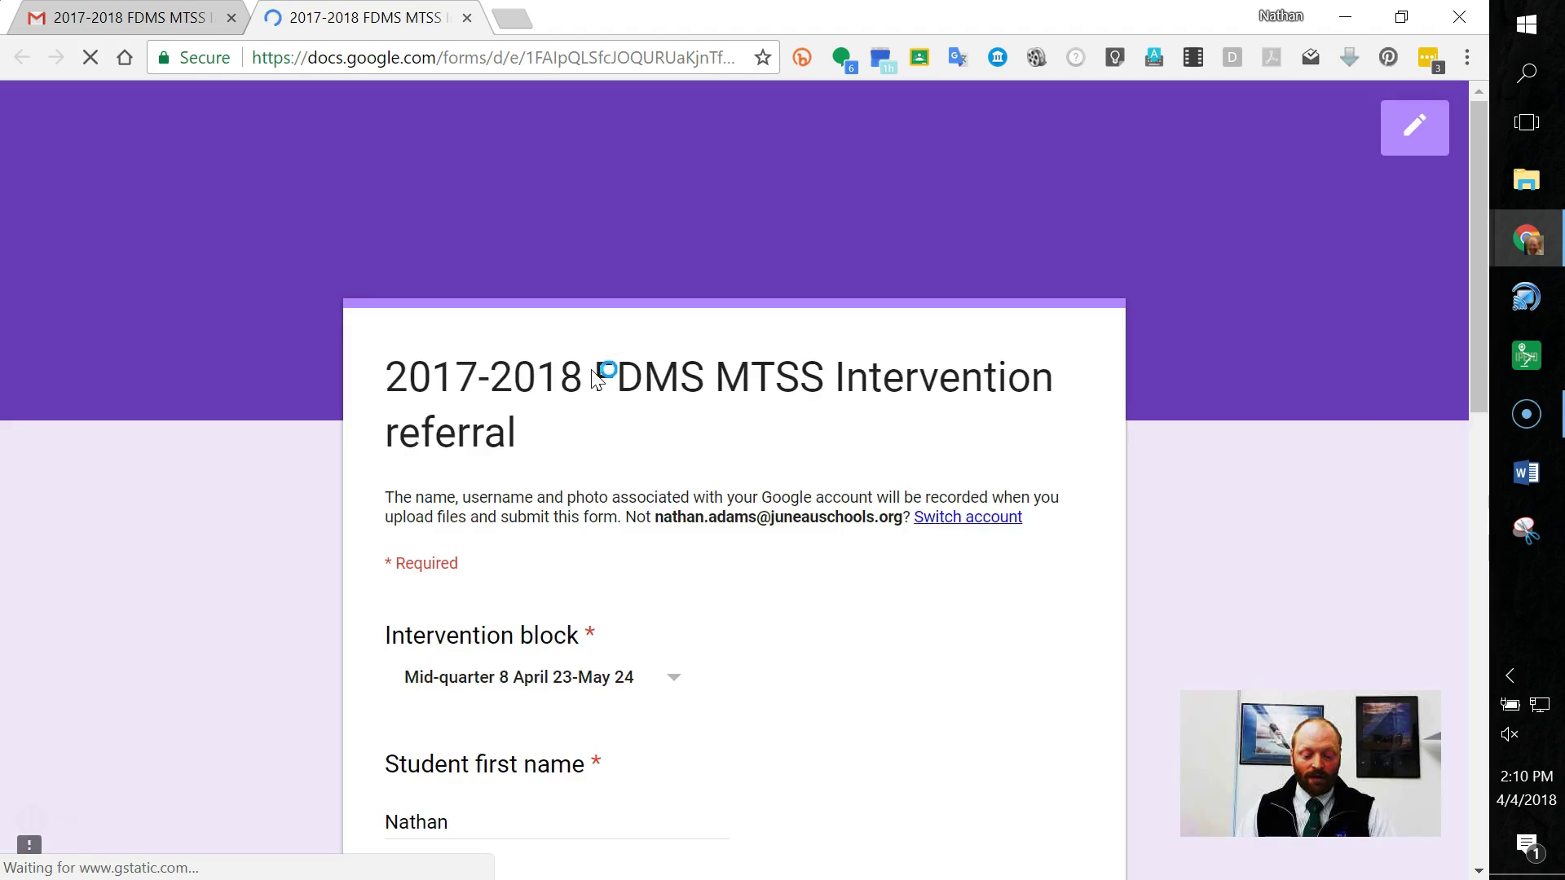
- Write the parent-contact summary: the student's mother shares the math-facts concern; home interventions had little success
{"action": "scroll", "coordinate": [596, 379], "scroll_direction": "down", "scroll_amount": 10}
{"action": "scroll", "coordinate": [595, 379], "scroll_direction": "down", "scroll_amount": 2}
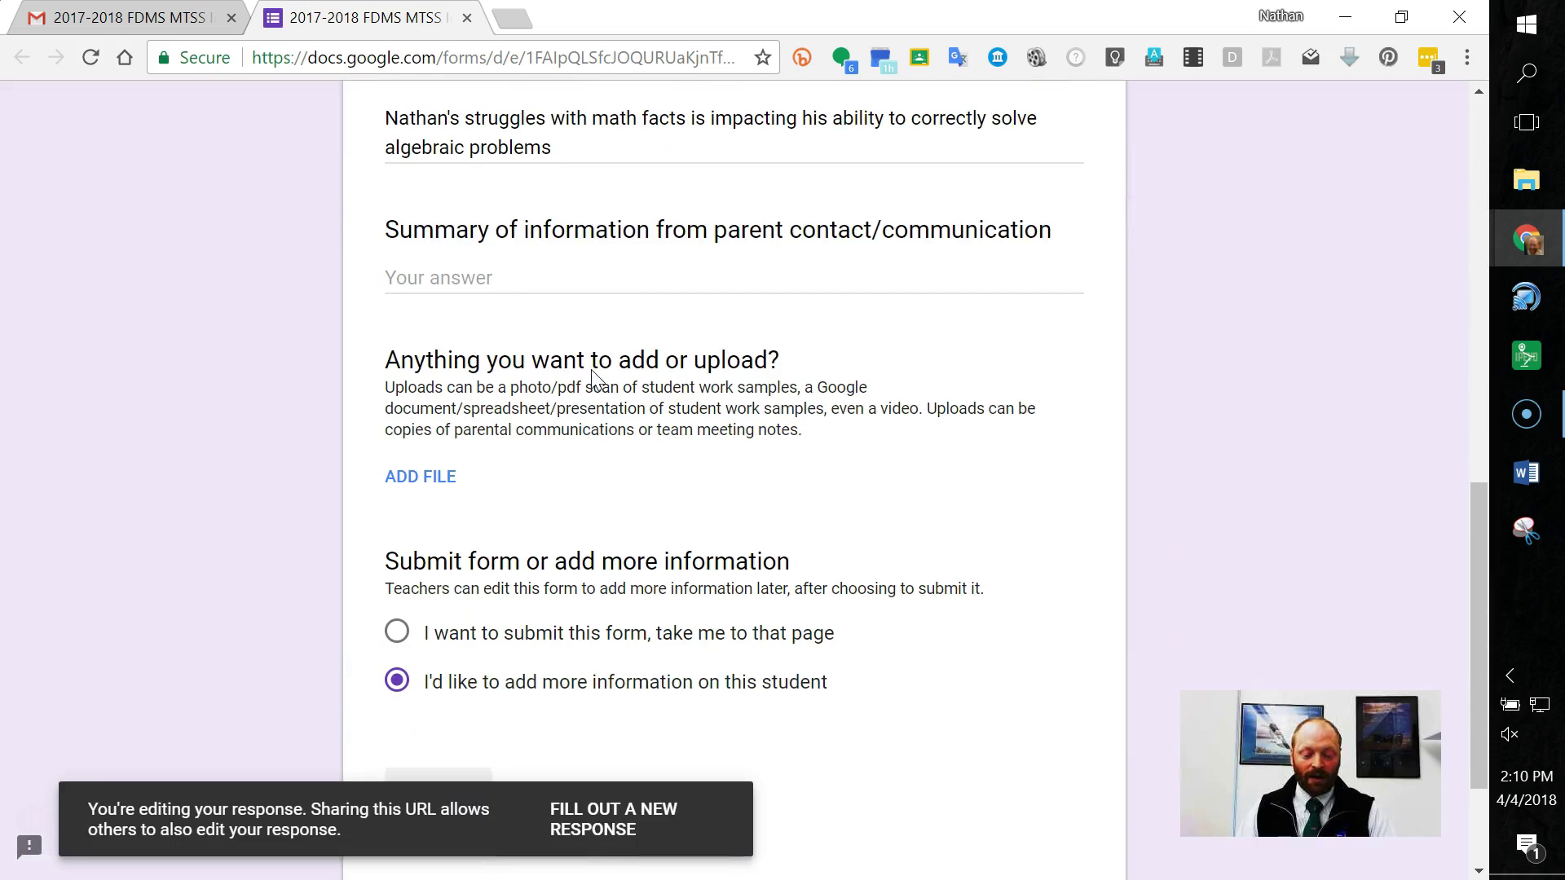
{"action": "left_click", "coordinate": [522, 269]}
{"action": "type", "text": "Natha"}
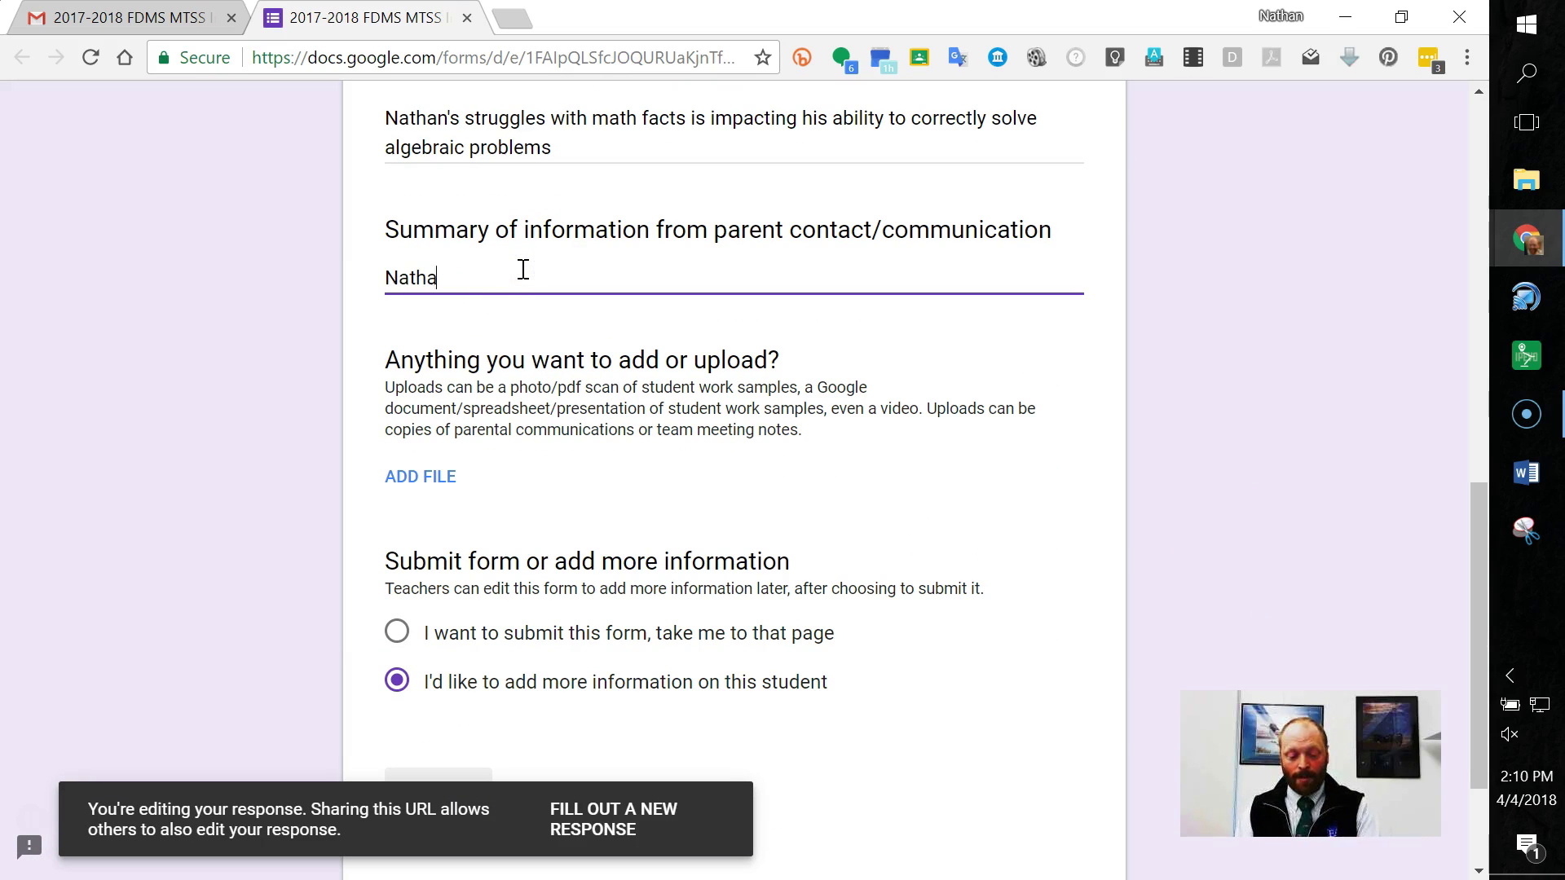
{"action": "type", "text": "n's mother, He"}
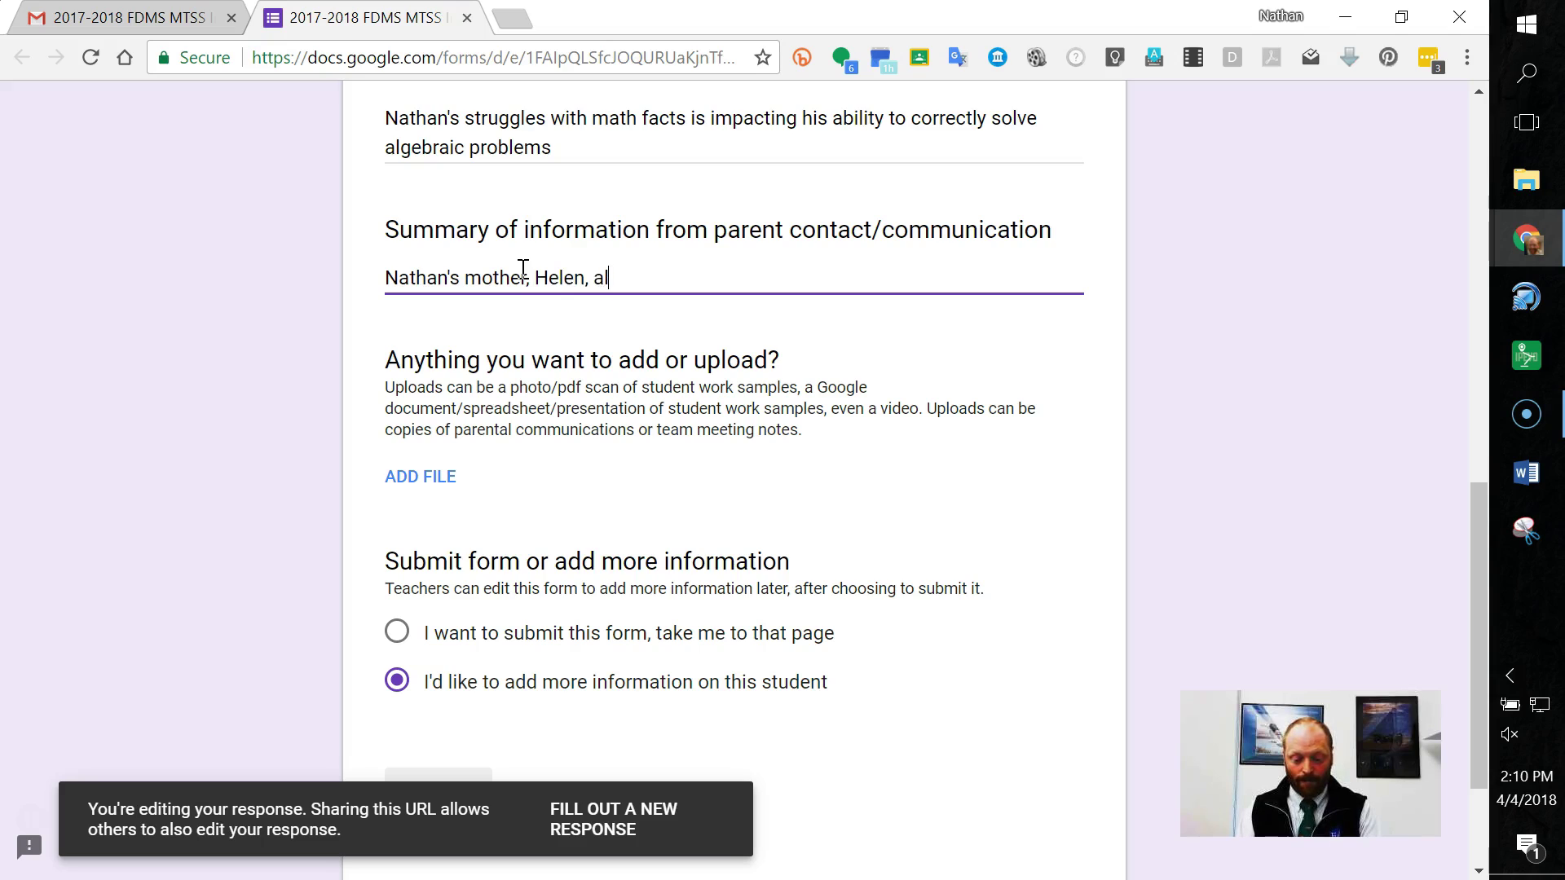
{"action": "type", "text": "len, is also concerned with"}
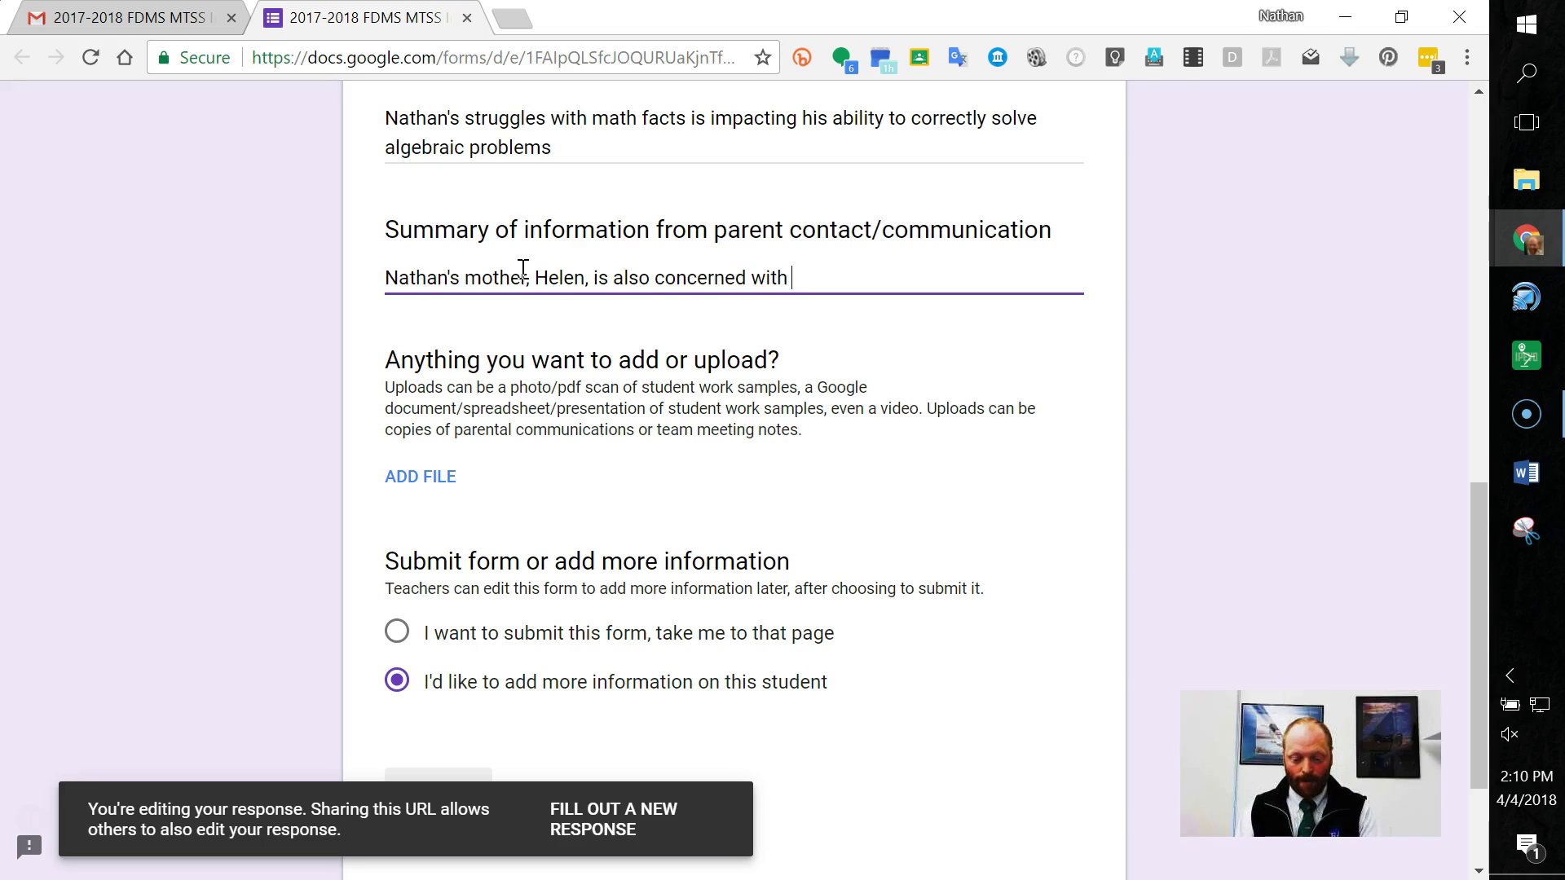
{"action": "type", "text": " math facts"}
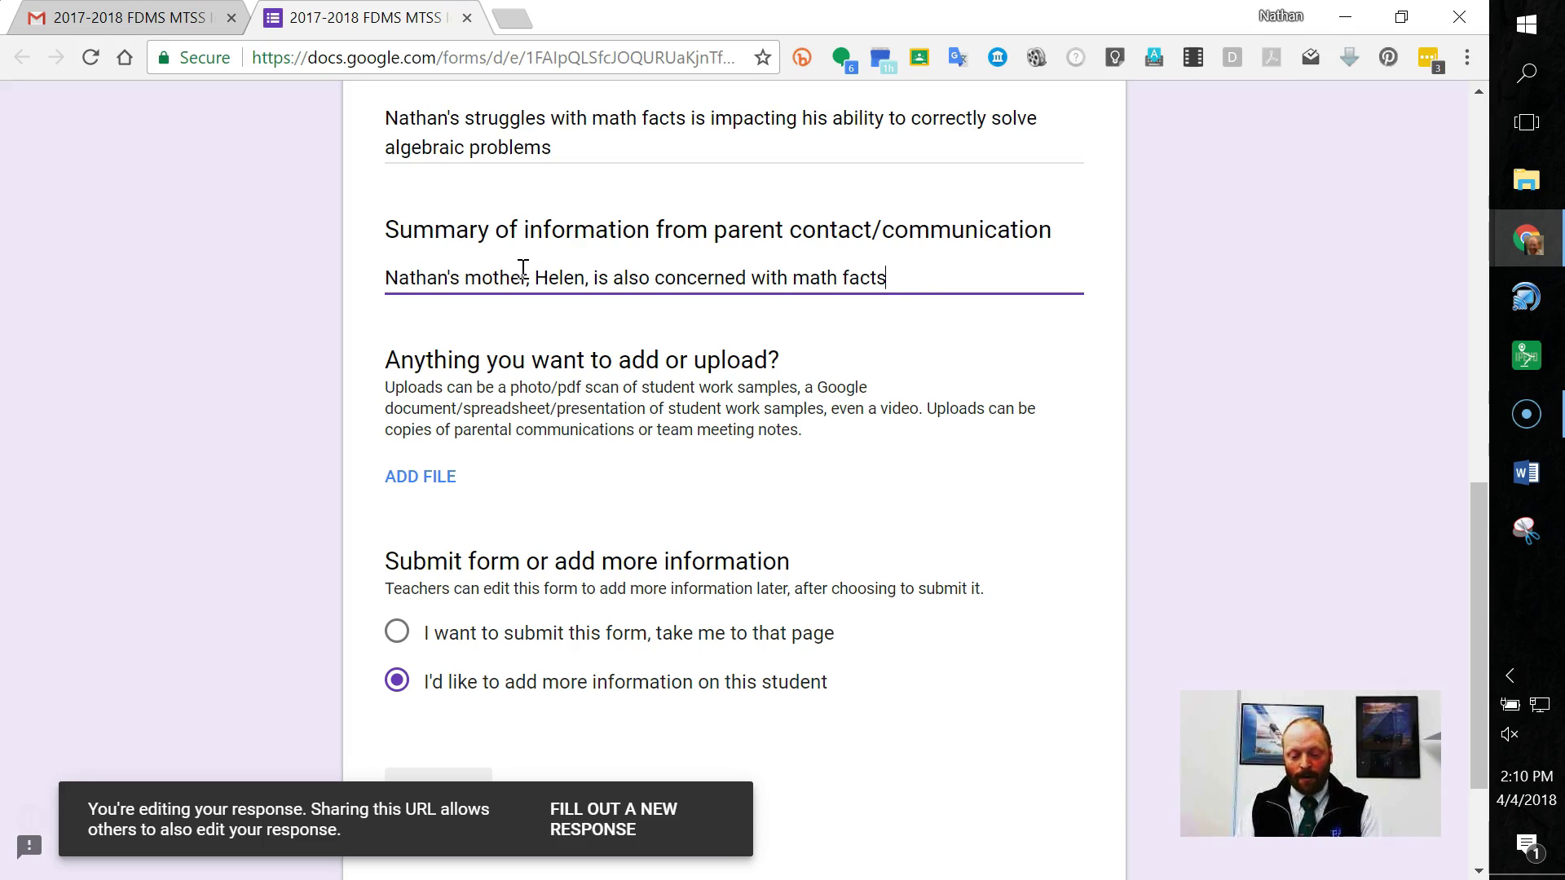
{"action": "type", "text": ", they've t"}
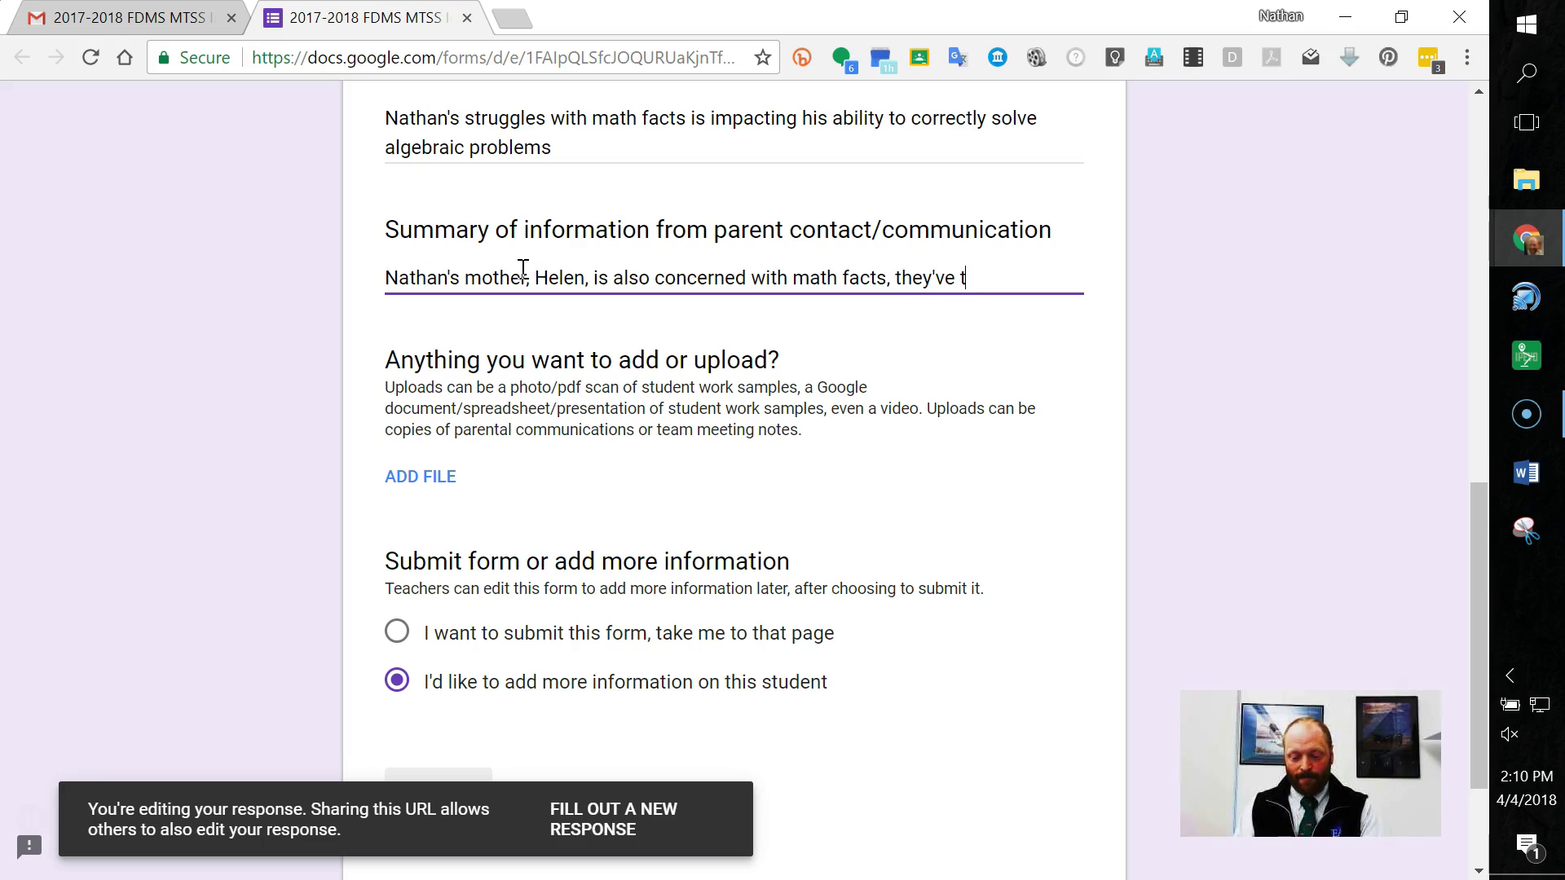
{"action": "type", "text": "ried intervent"}
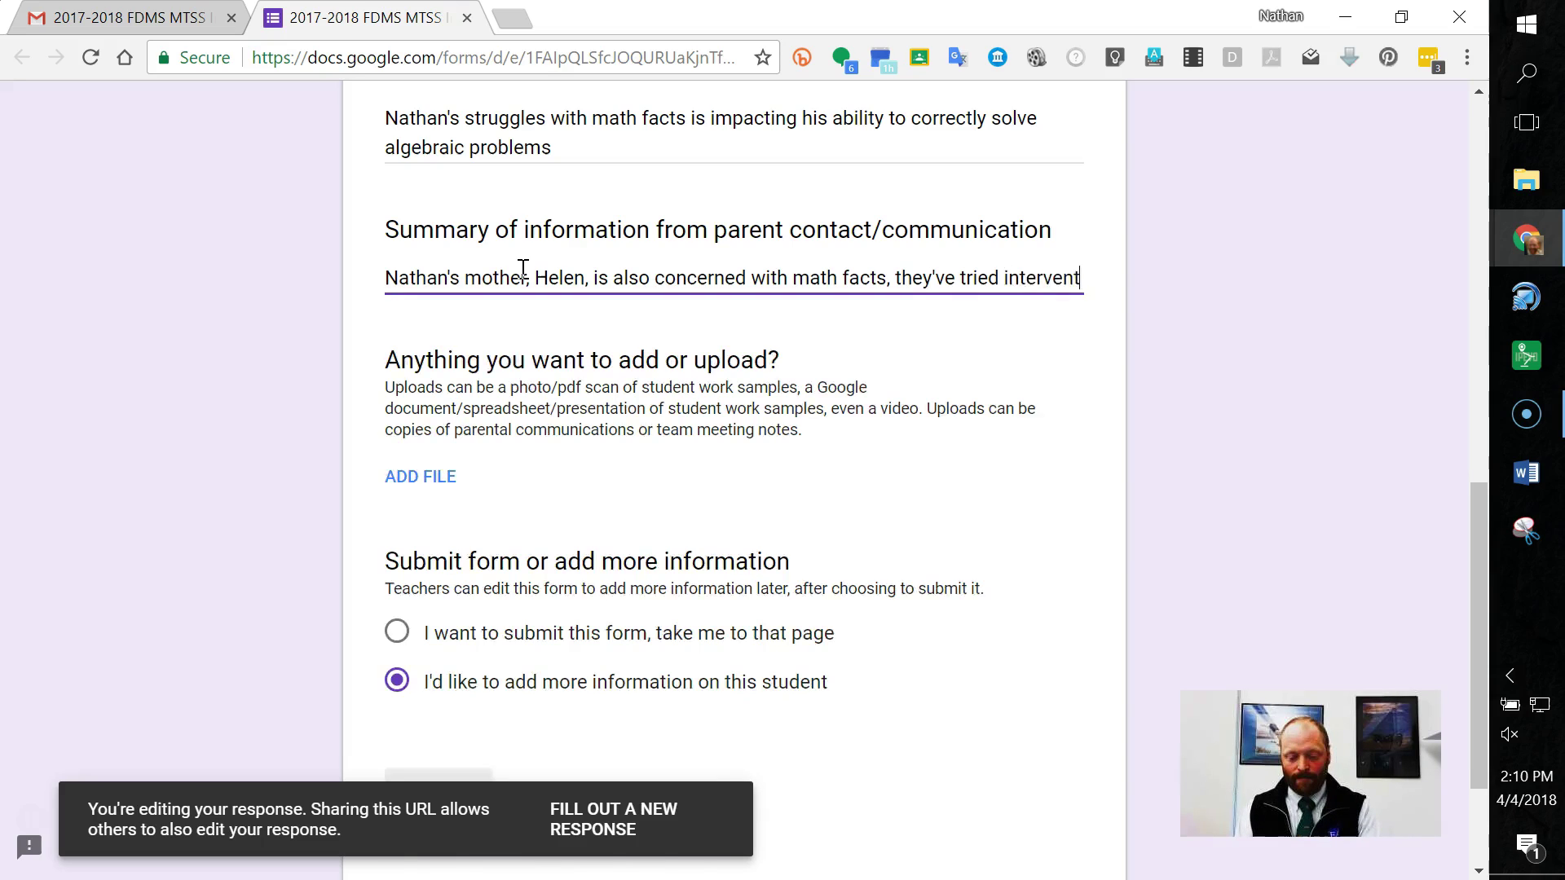
{"action": "type", "text": "ions at home and have had little success "}
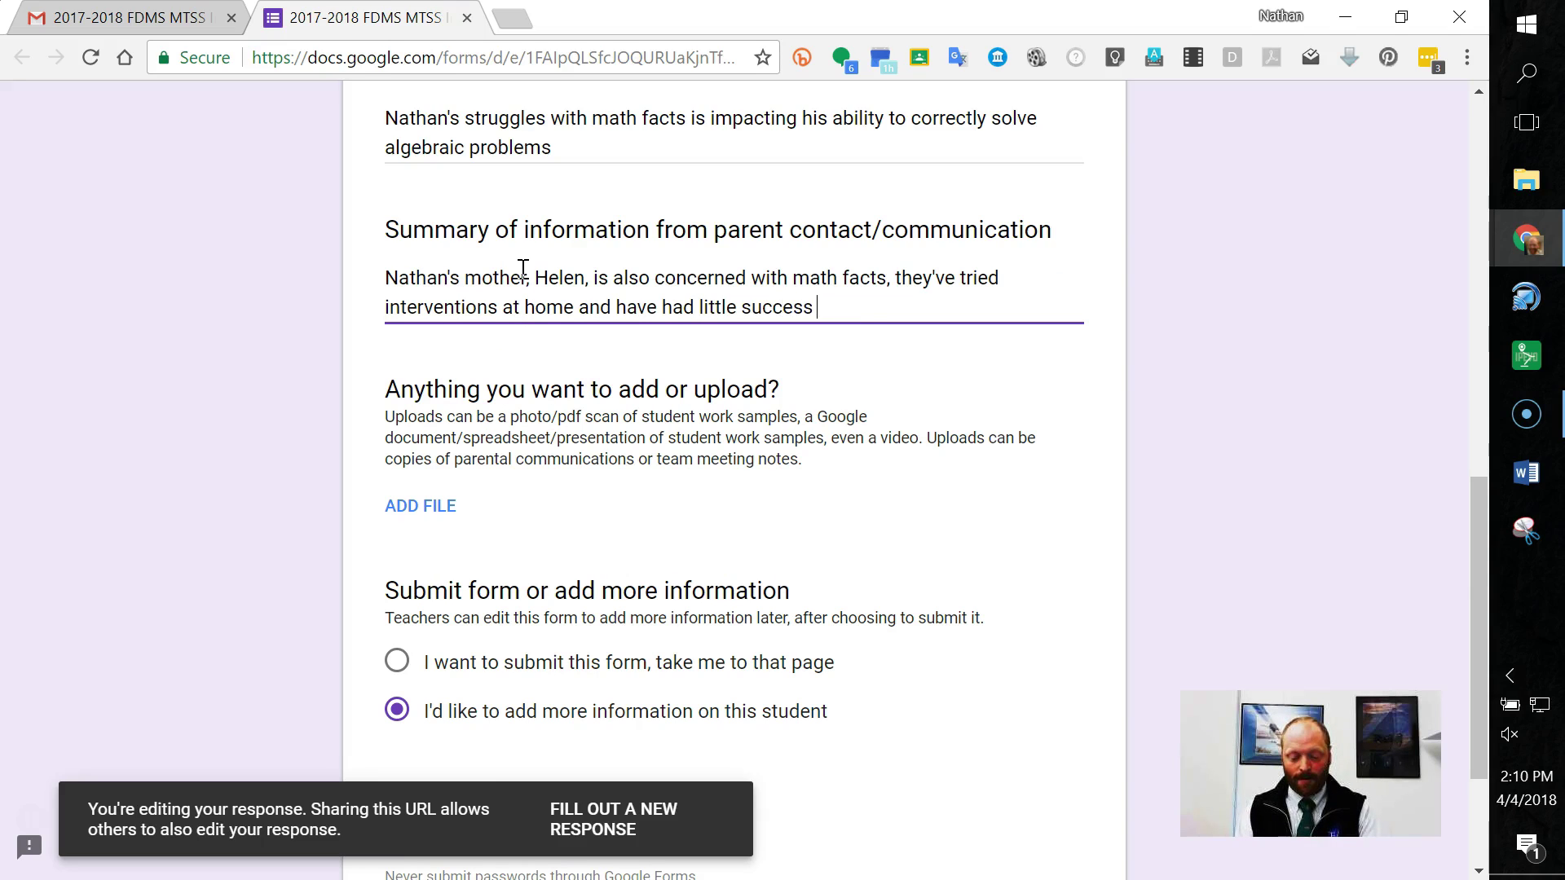
{"action": "type", "text": "with his ability"}
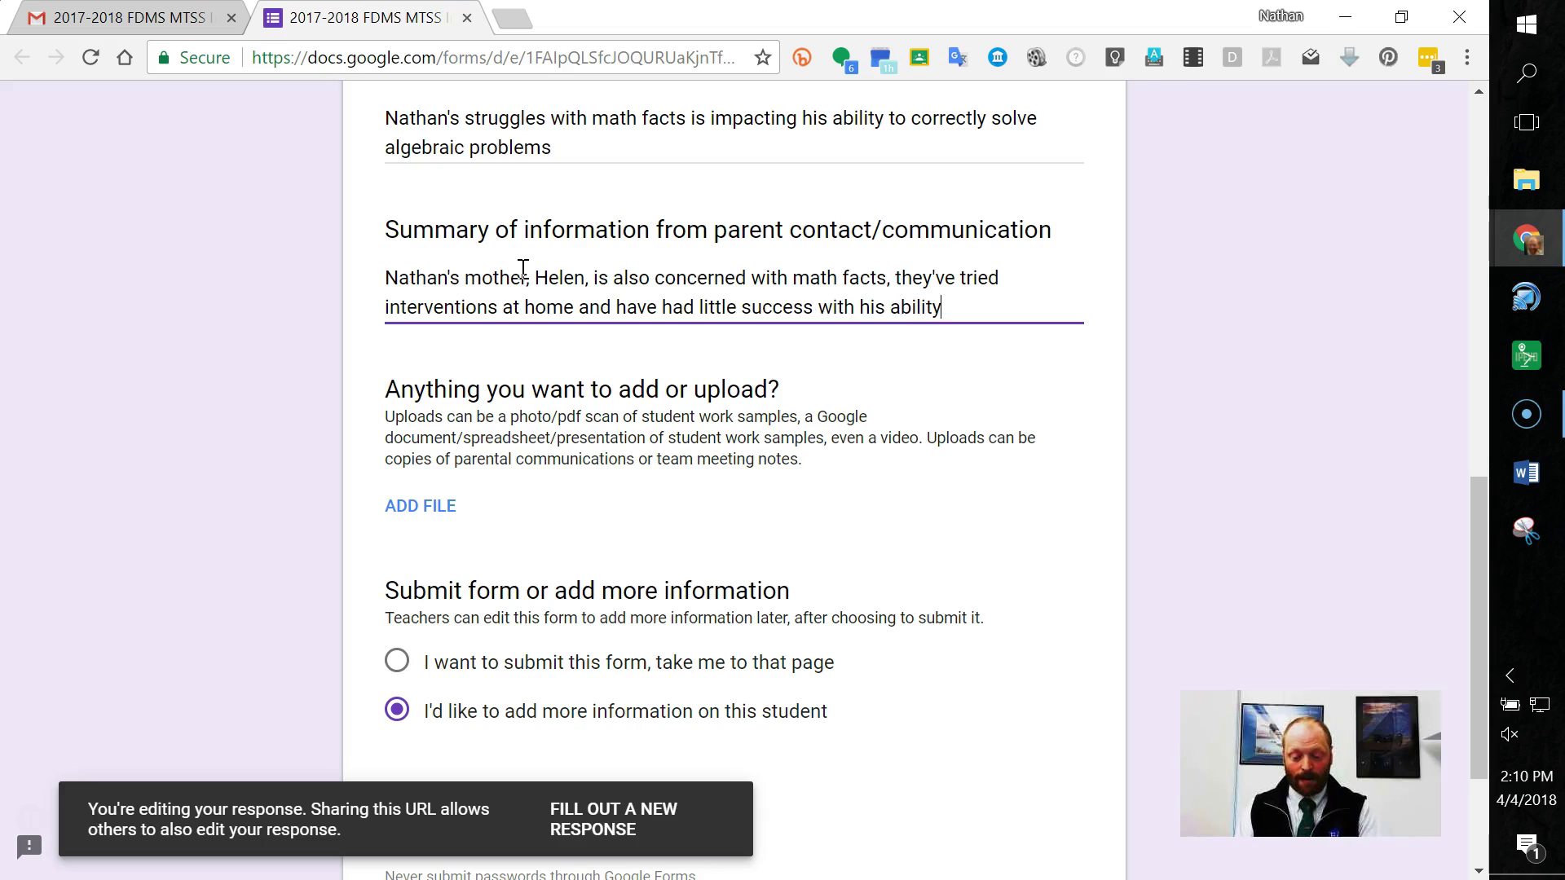
{"action": "type", "text": " to memorize the r"}
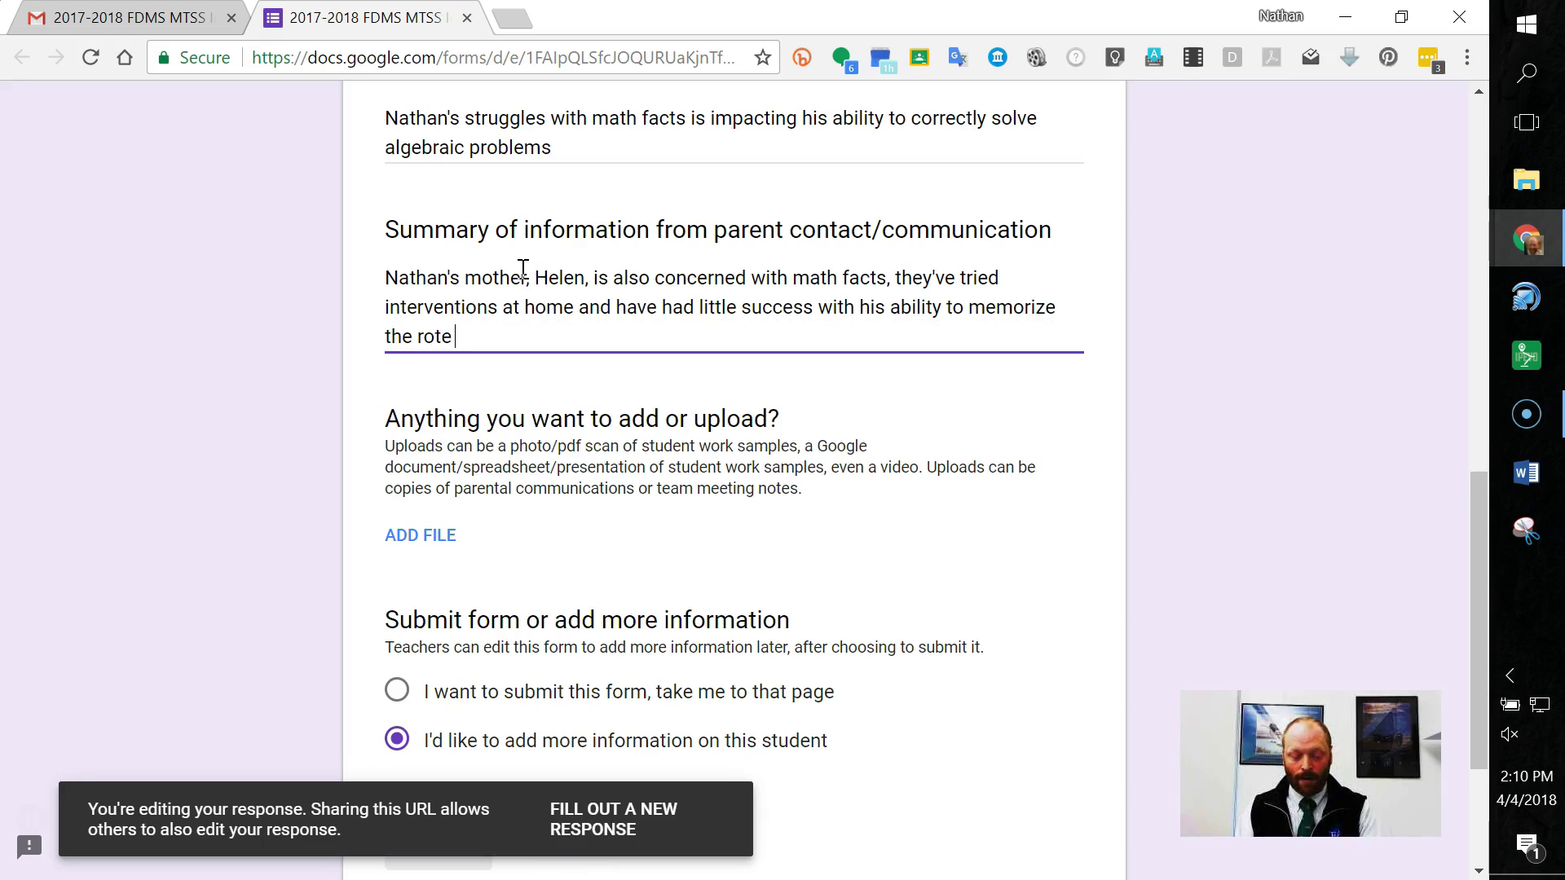
{"action": "type", "text": "ote "}
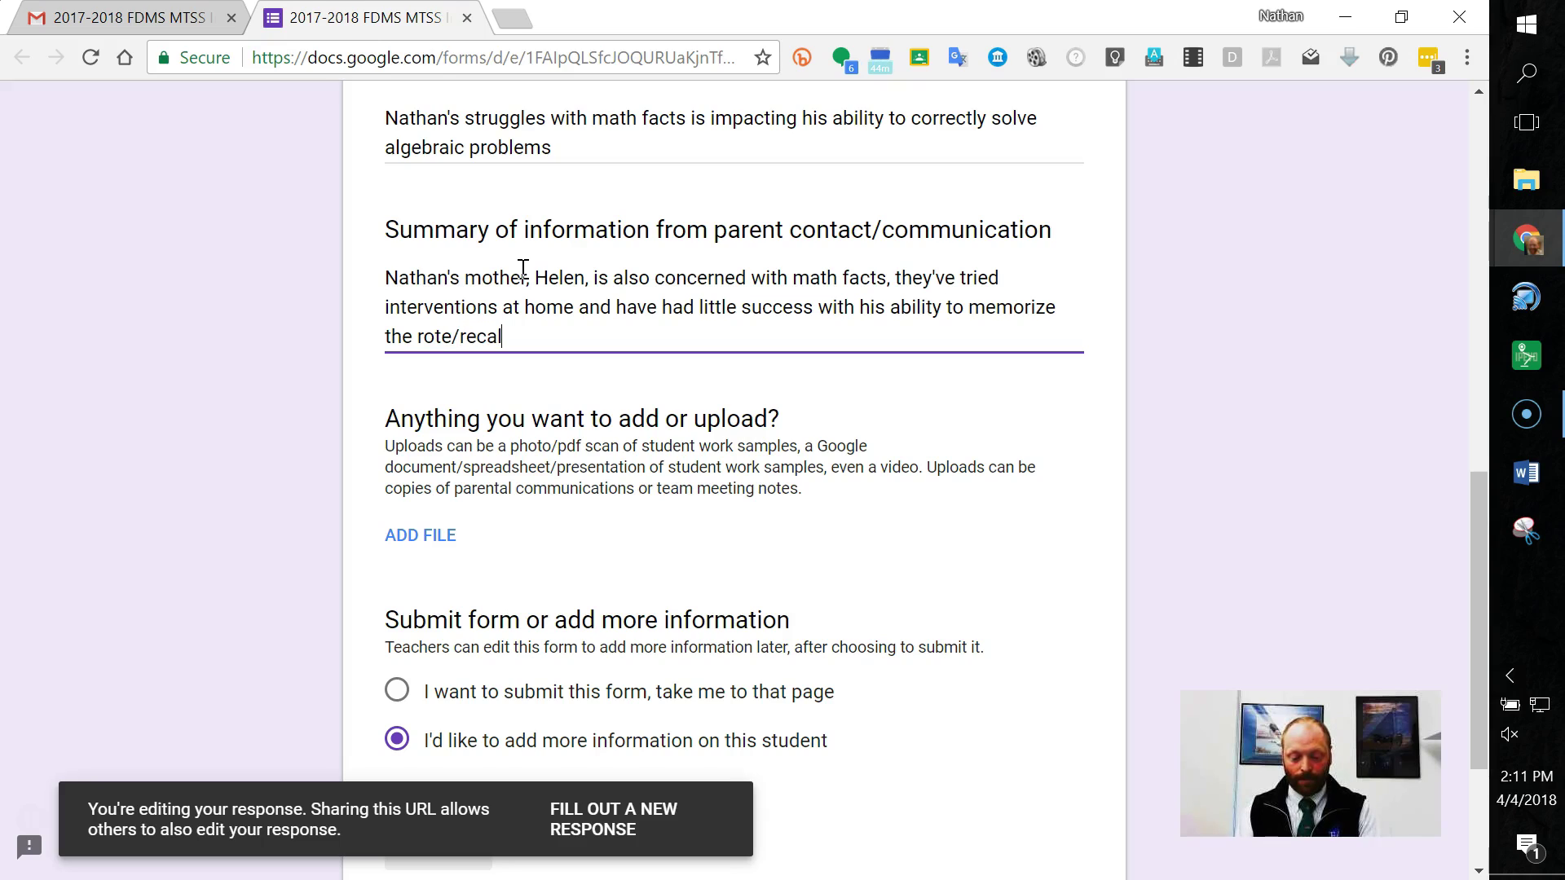
{"action": "type", "text": " facts."}
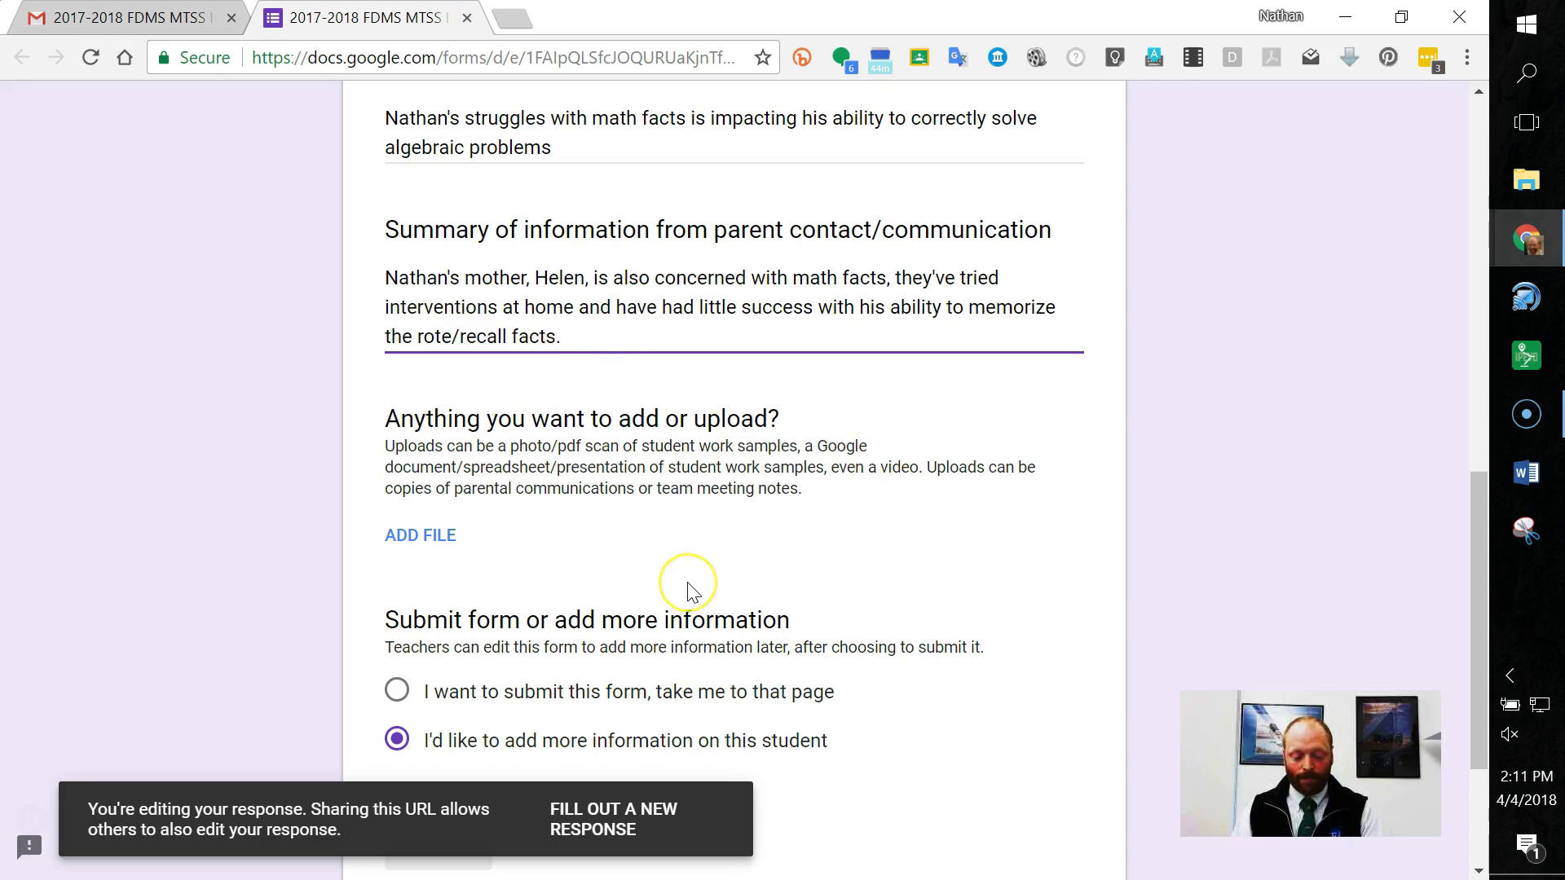
- Choose 'I want to submit this form', go to the submit page, and resubmit the edited referral
{"action": "scroll", "coordinate": [689, 590], "scroll_direction": "down", "scroll_amount": 2}
{"action": "scroll", "coordinate": [689, 588], "scroll_direction": "up", "scroll_amount": 8}
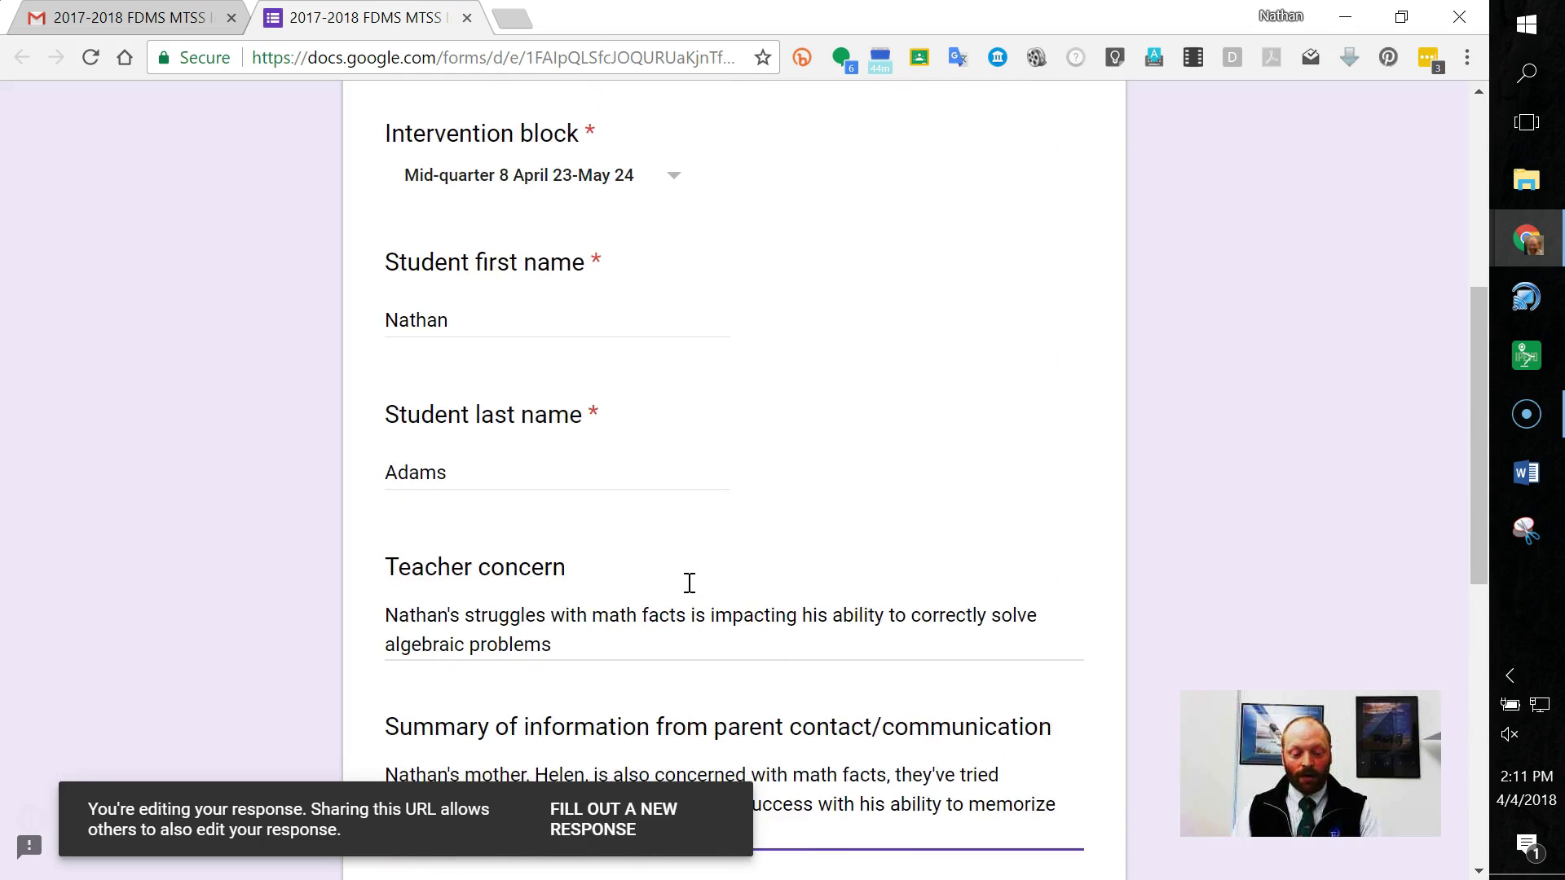
{"action": "scroll", "coordinate": [693, 591], "scroll_direction": "down", "scroll_amount": 9}
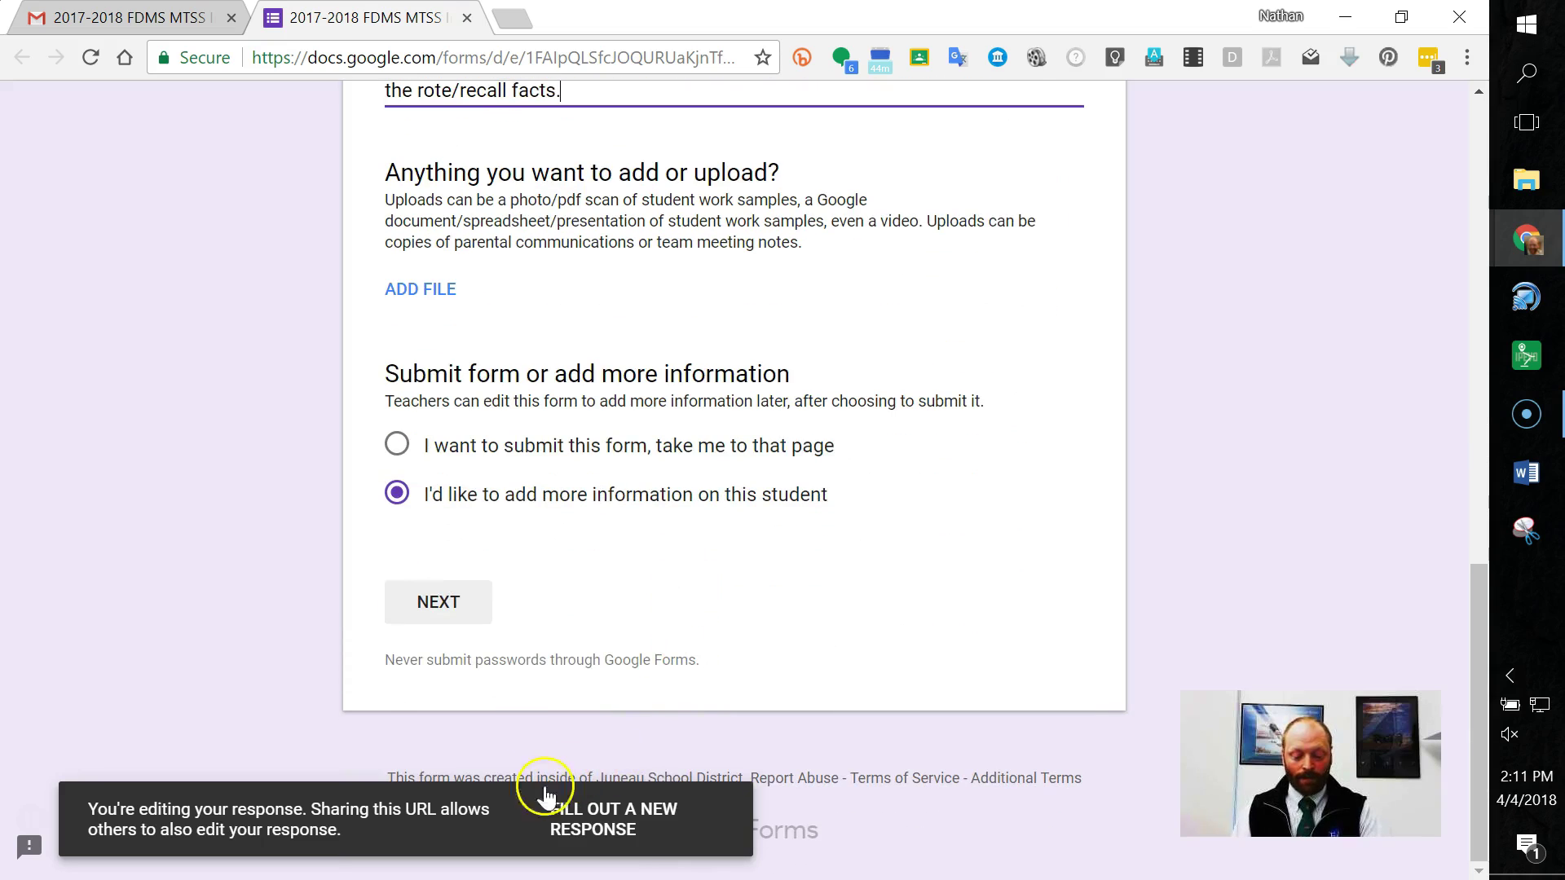
{"action": "left_click", "coordinate": [396, 444]}
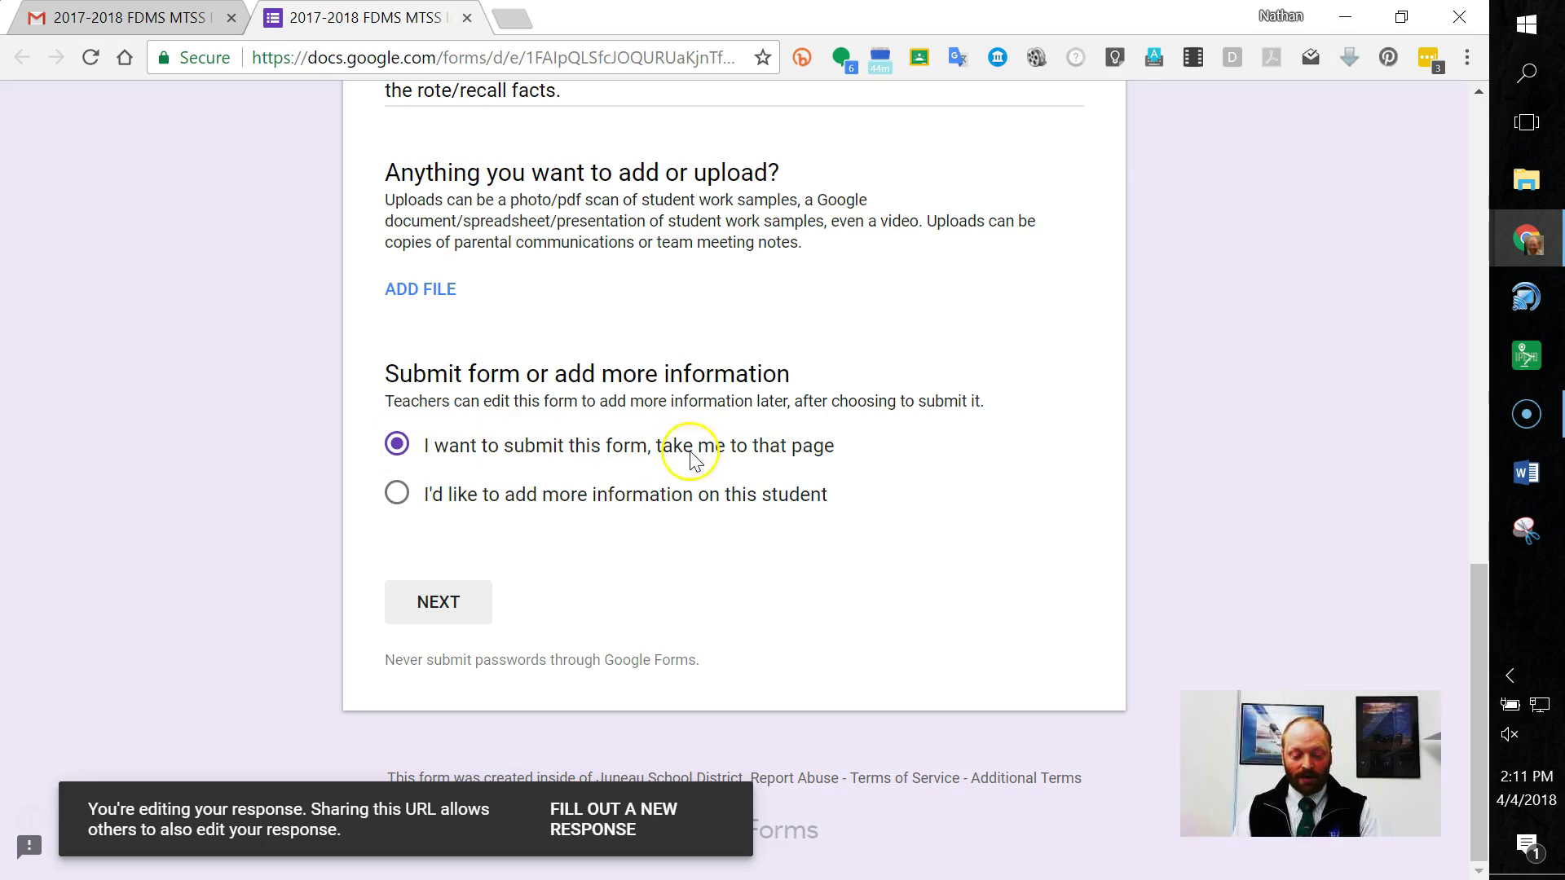
{"action": "left_click", "coordinate": [410, 602]}
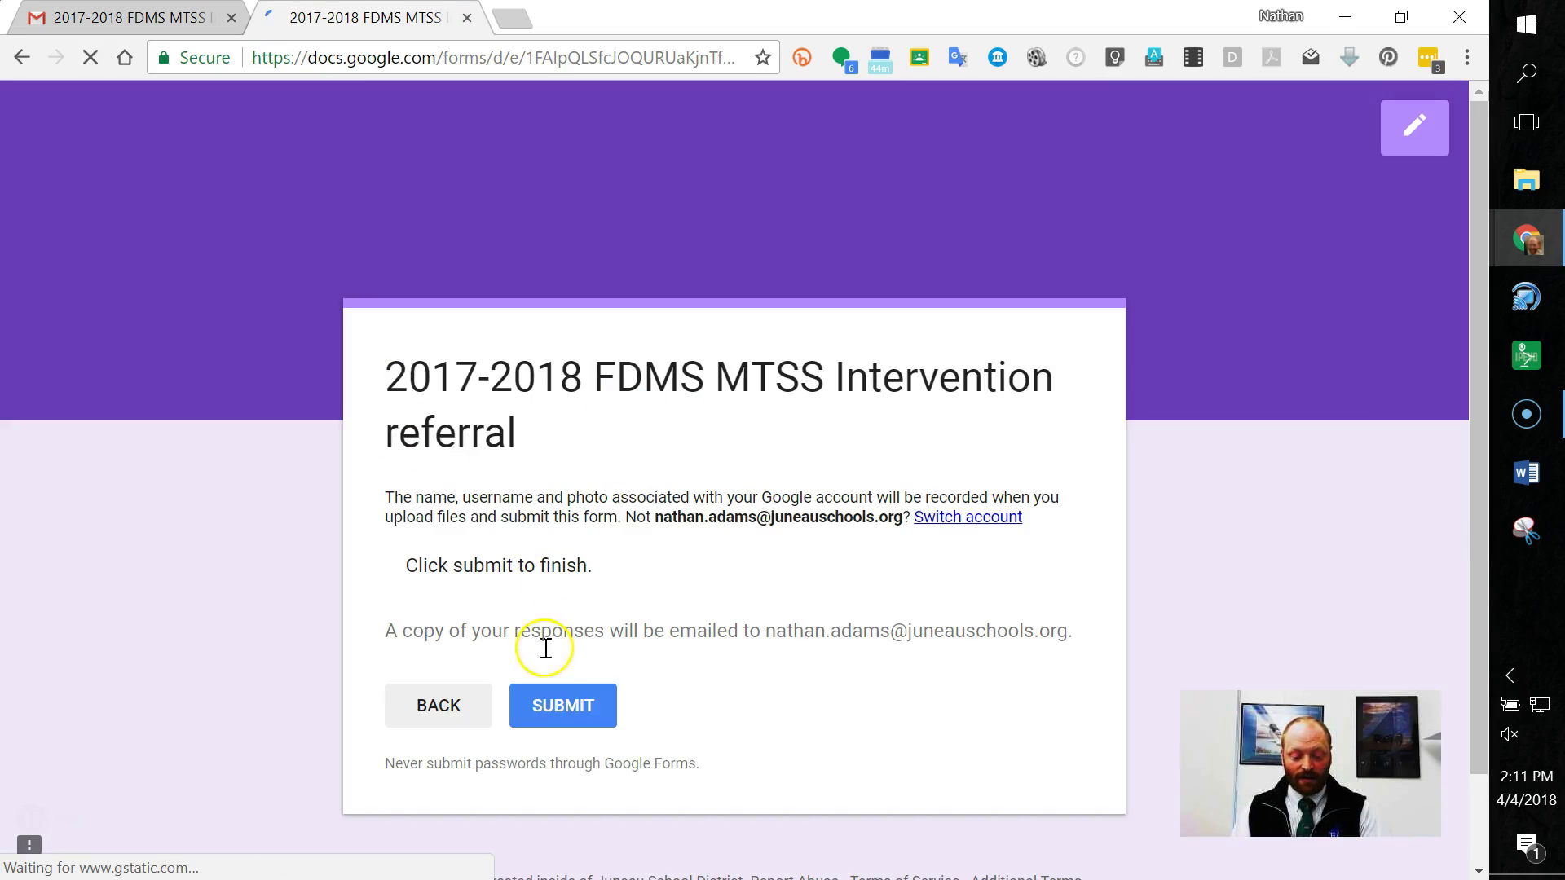
{"action": "left_click", "coordinate": [560, 706]}
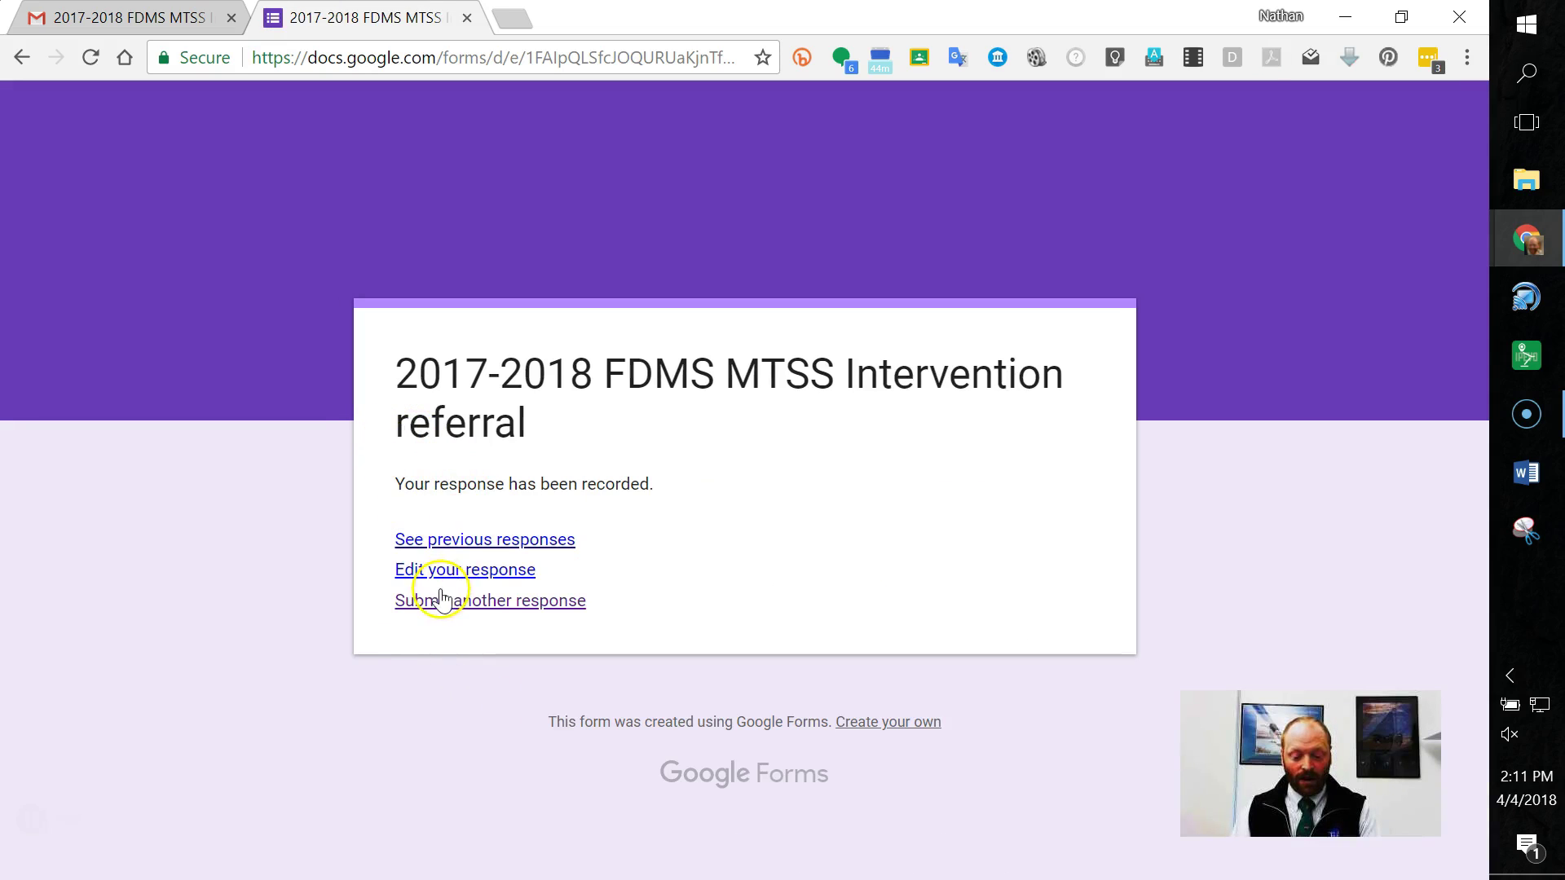
- Open the new Google Forms receipt in Gmail and review its answers, including the parent contact summary
{"action": "left_click", "coordinate": [146, 12]}
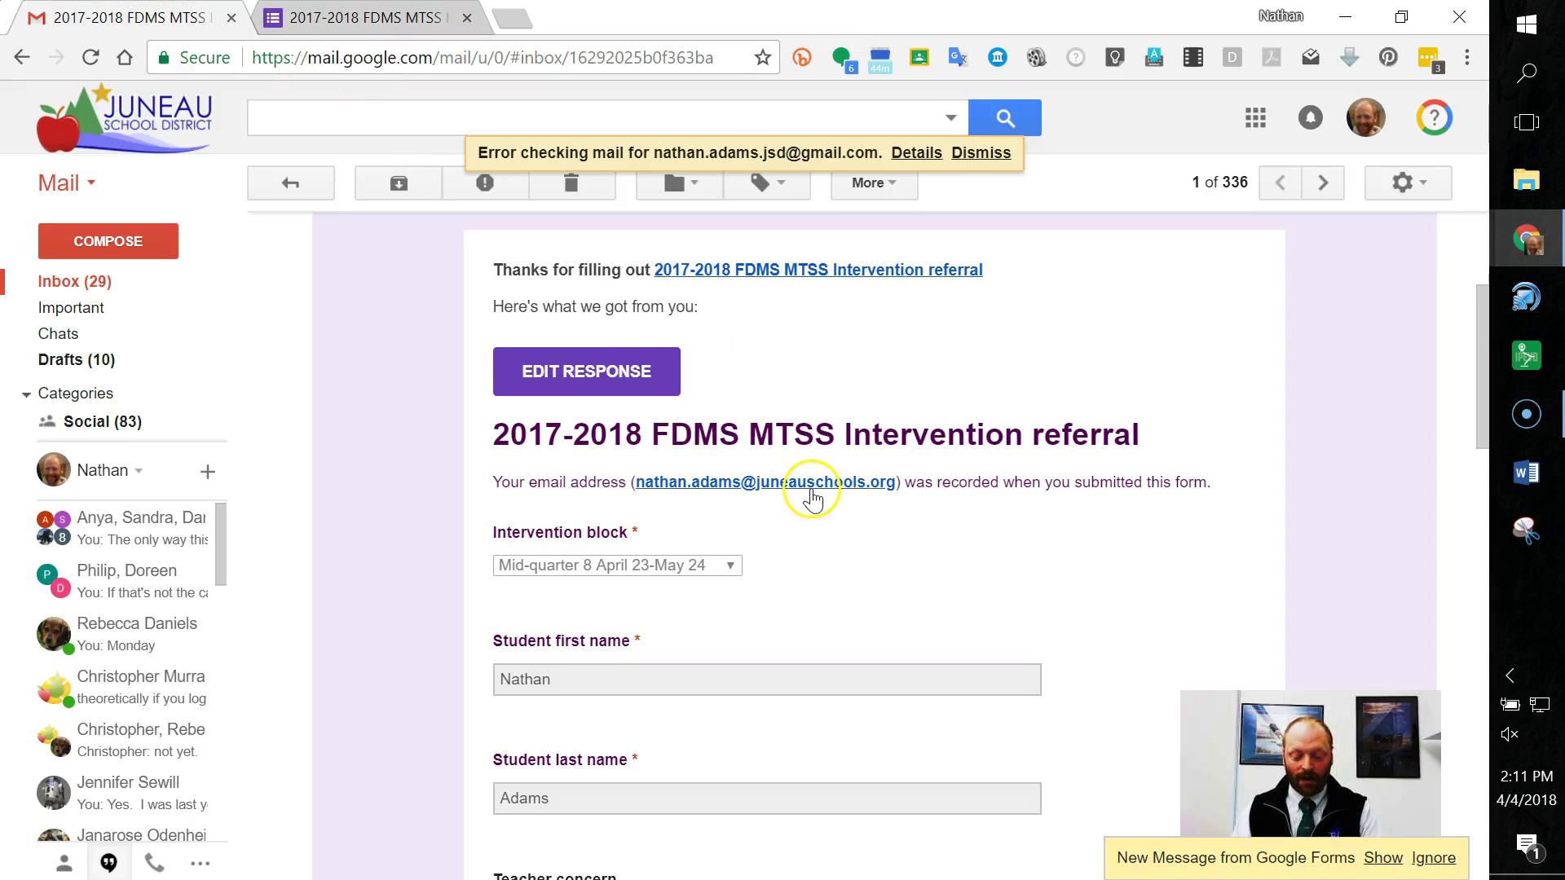
{"action": "left_click", "coordinate": [1385, 858]}
{"action": "scroll", "coordinate": [848, 541], "scroll_direction": "down", "scroll_amount": 6}
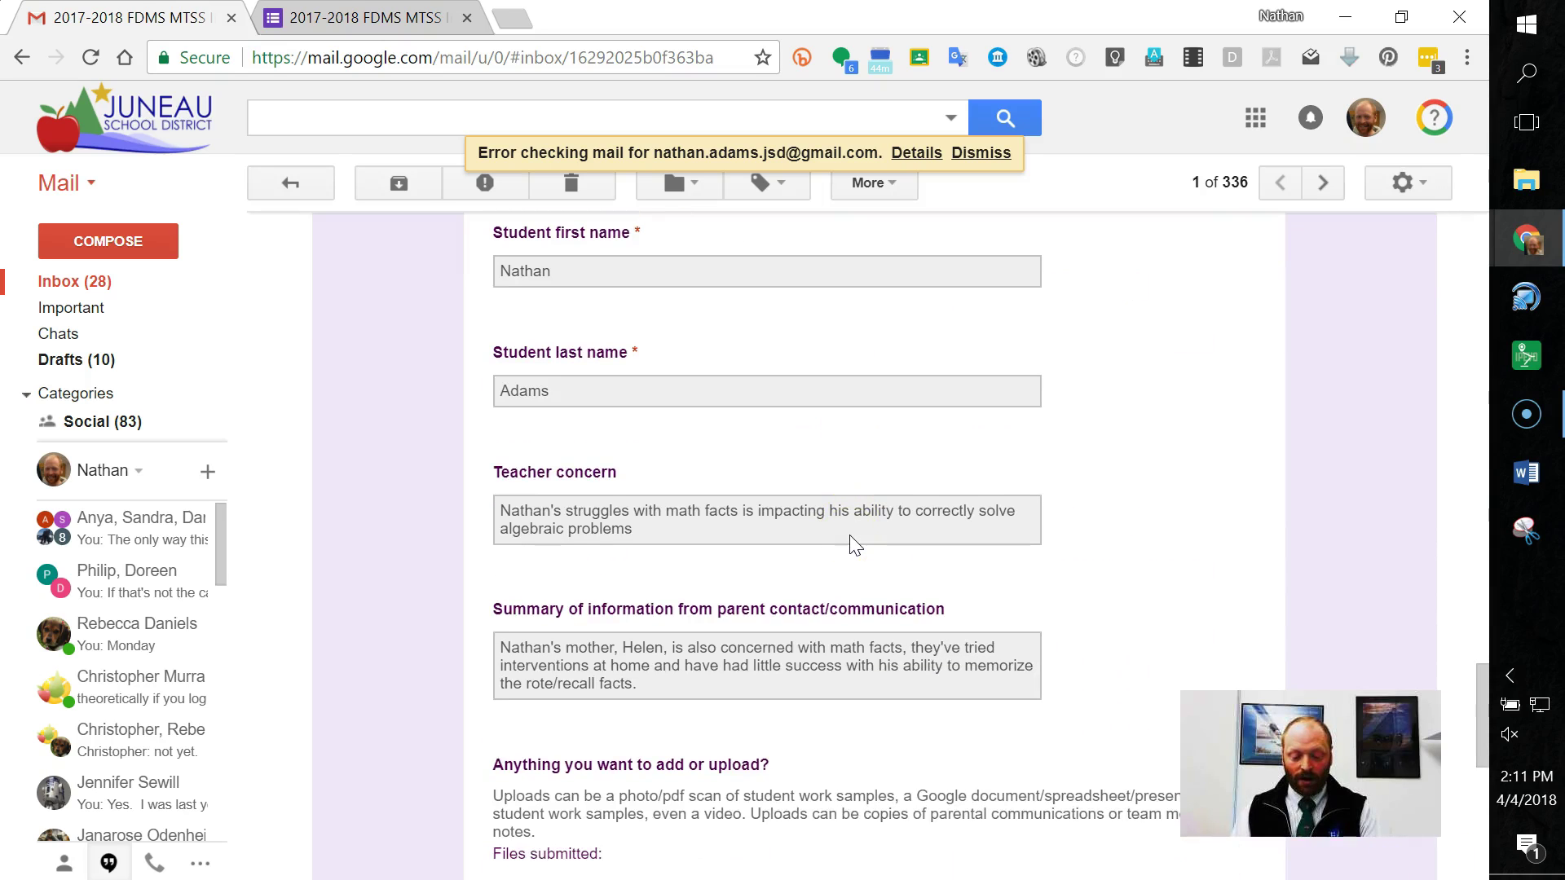
{"action": "scroll", "coordinate": [851, 542], "scroll_direction": "down", "scroll_amount": 1}
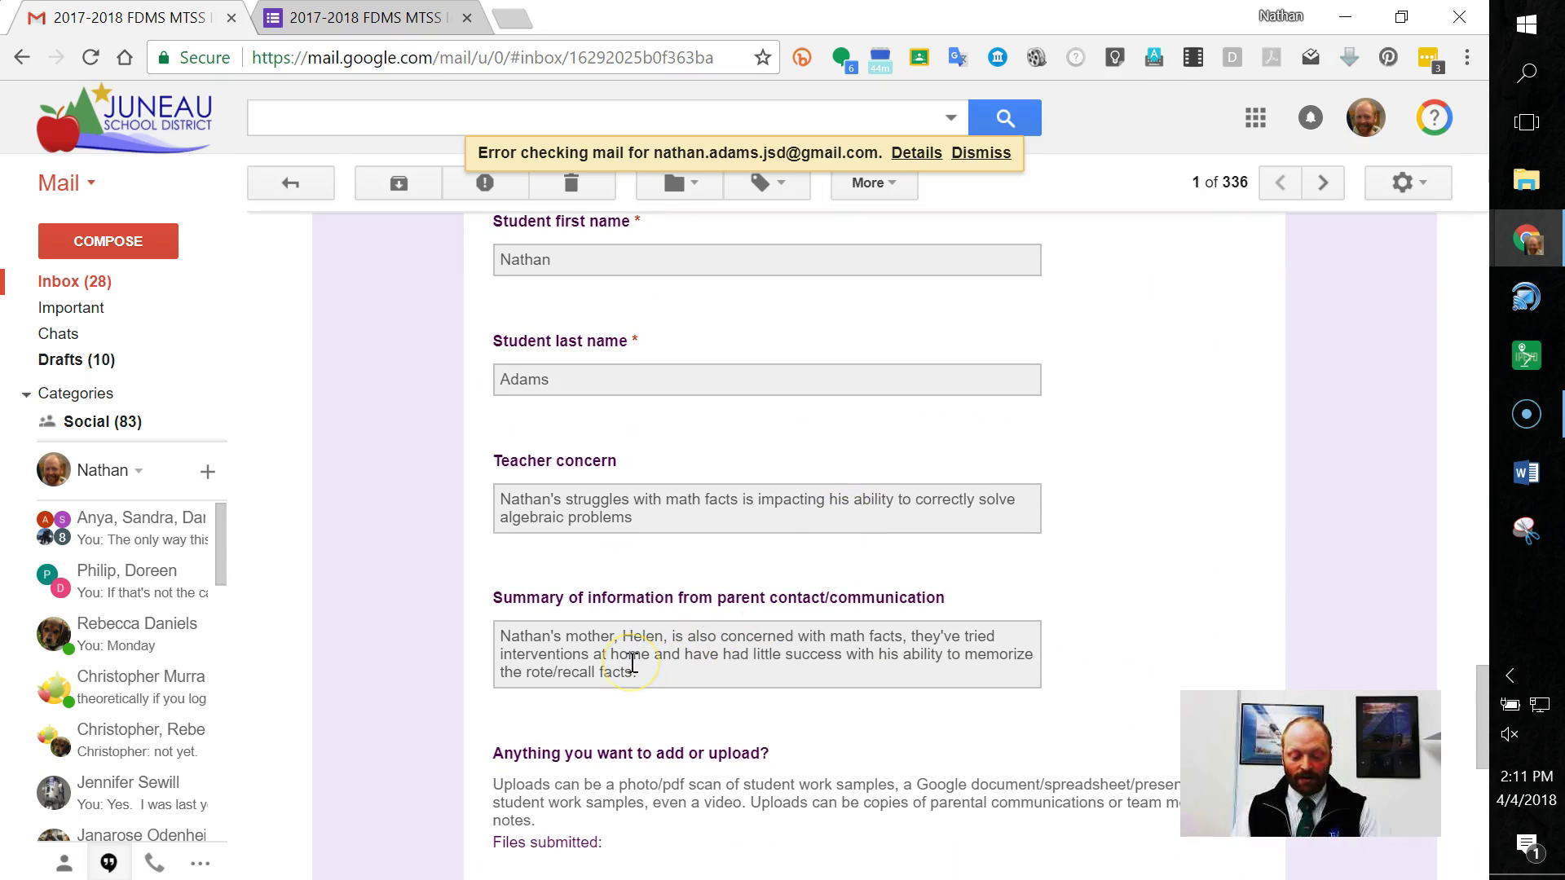
{"action": "scroll", "coordinate": [658, 664], "scroll_direction": "up", "scroll_amount": 5}
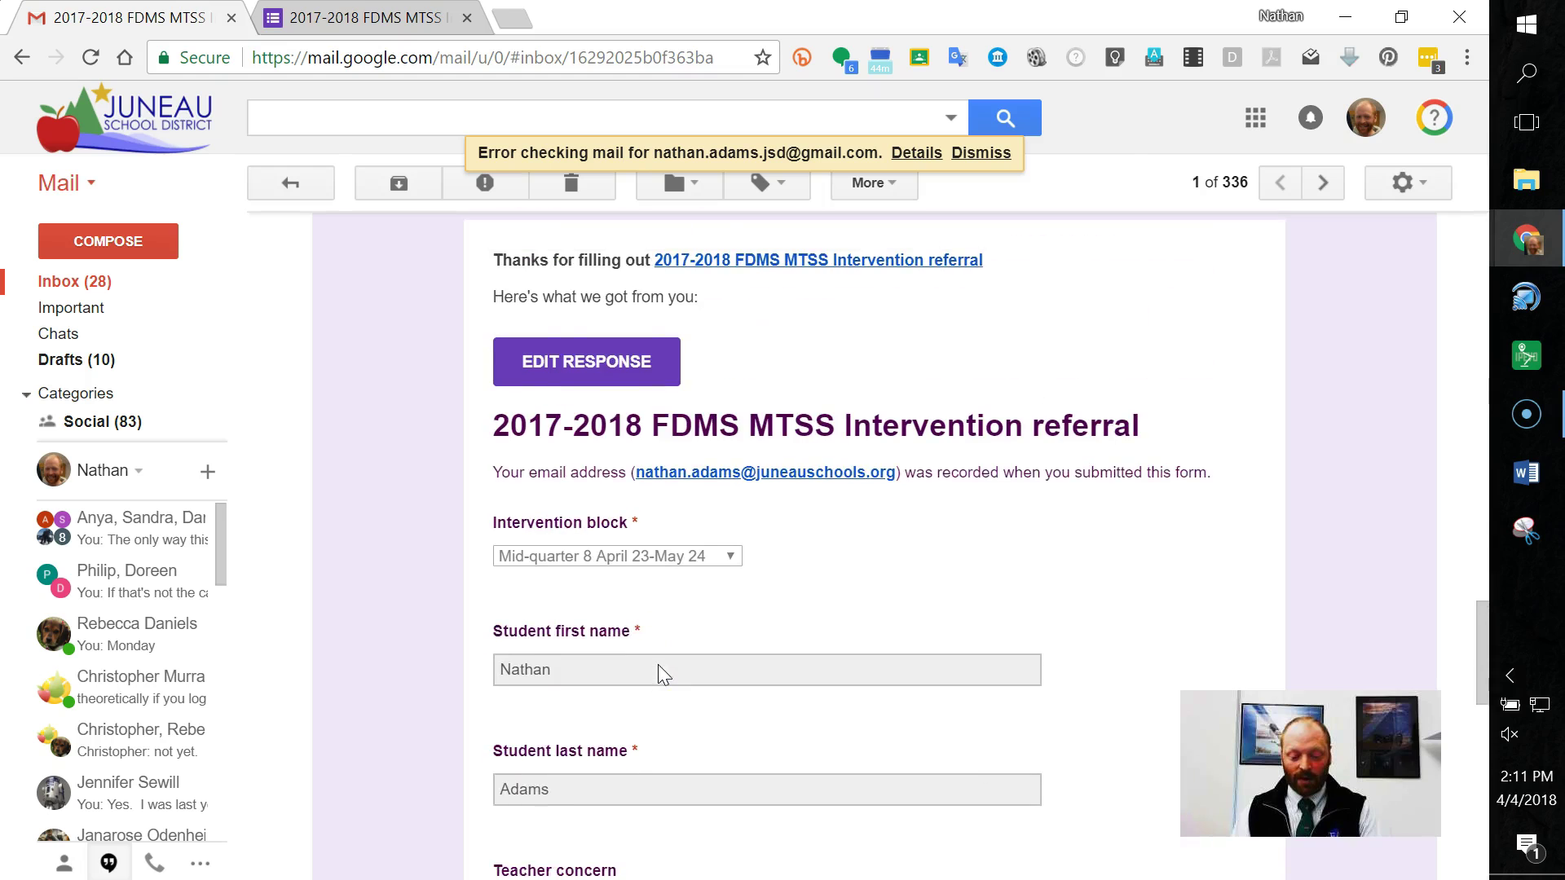
{"action": "scroll", "coordinate": [658, 667], "scroll_direction": "up", "scroll_amount": 1}
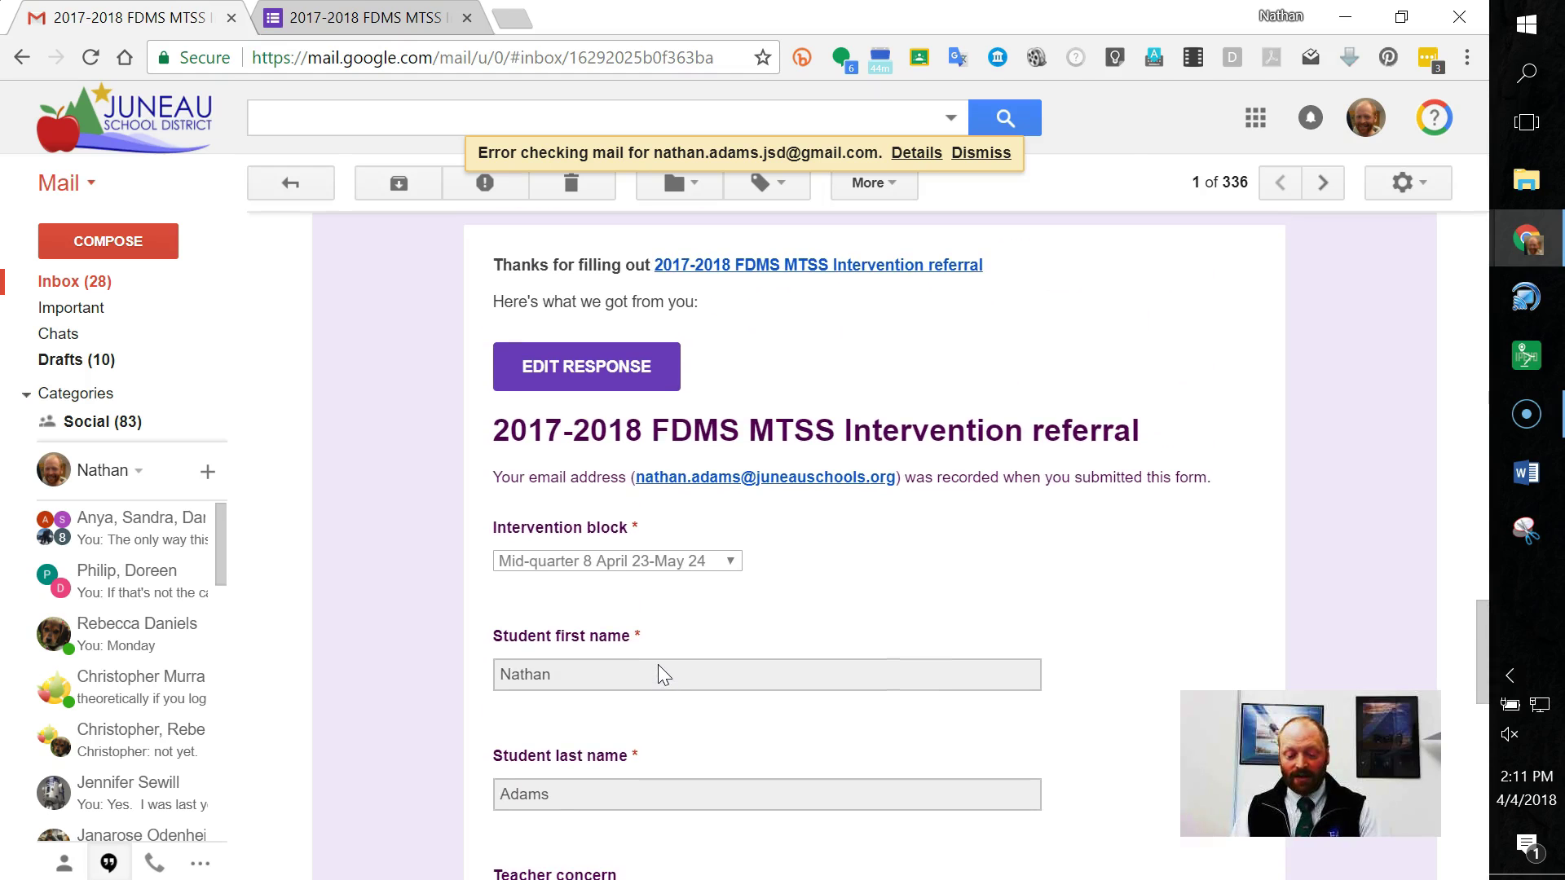
{"action": "scroll", "coordinate": [657, 665], "scroll_direction": "down", "scroll_amount": 10}
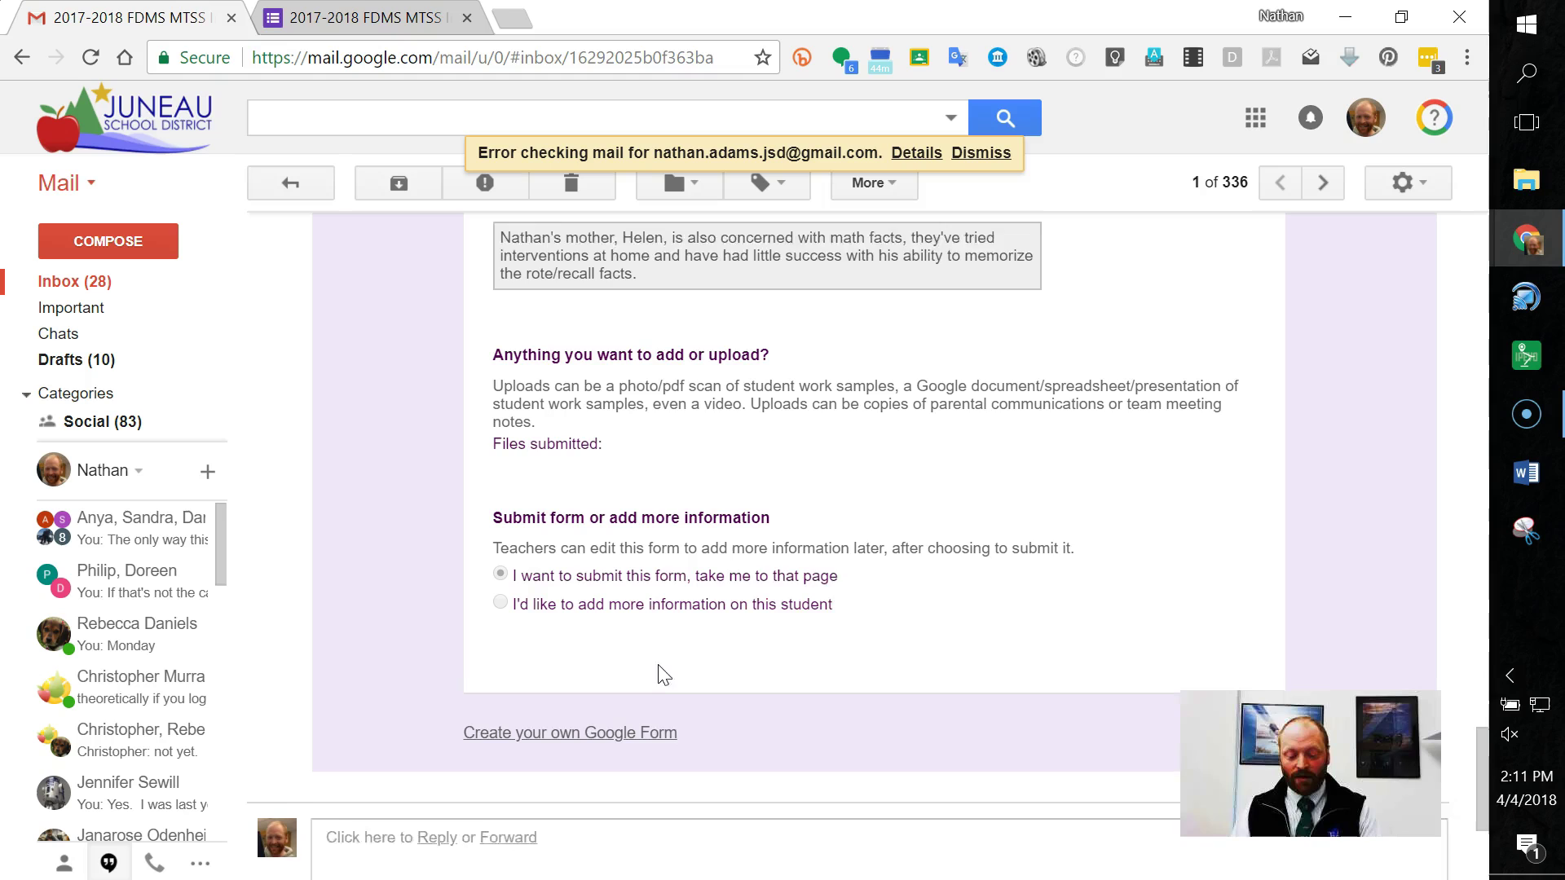
{"action": "scroll", "coordinate": [657, 663], "scroll_direction": "up", "scroll_amount": 10}
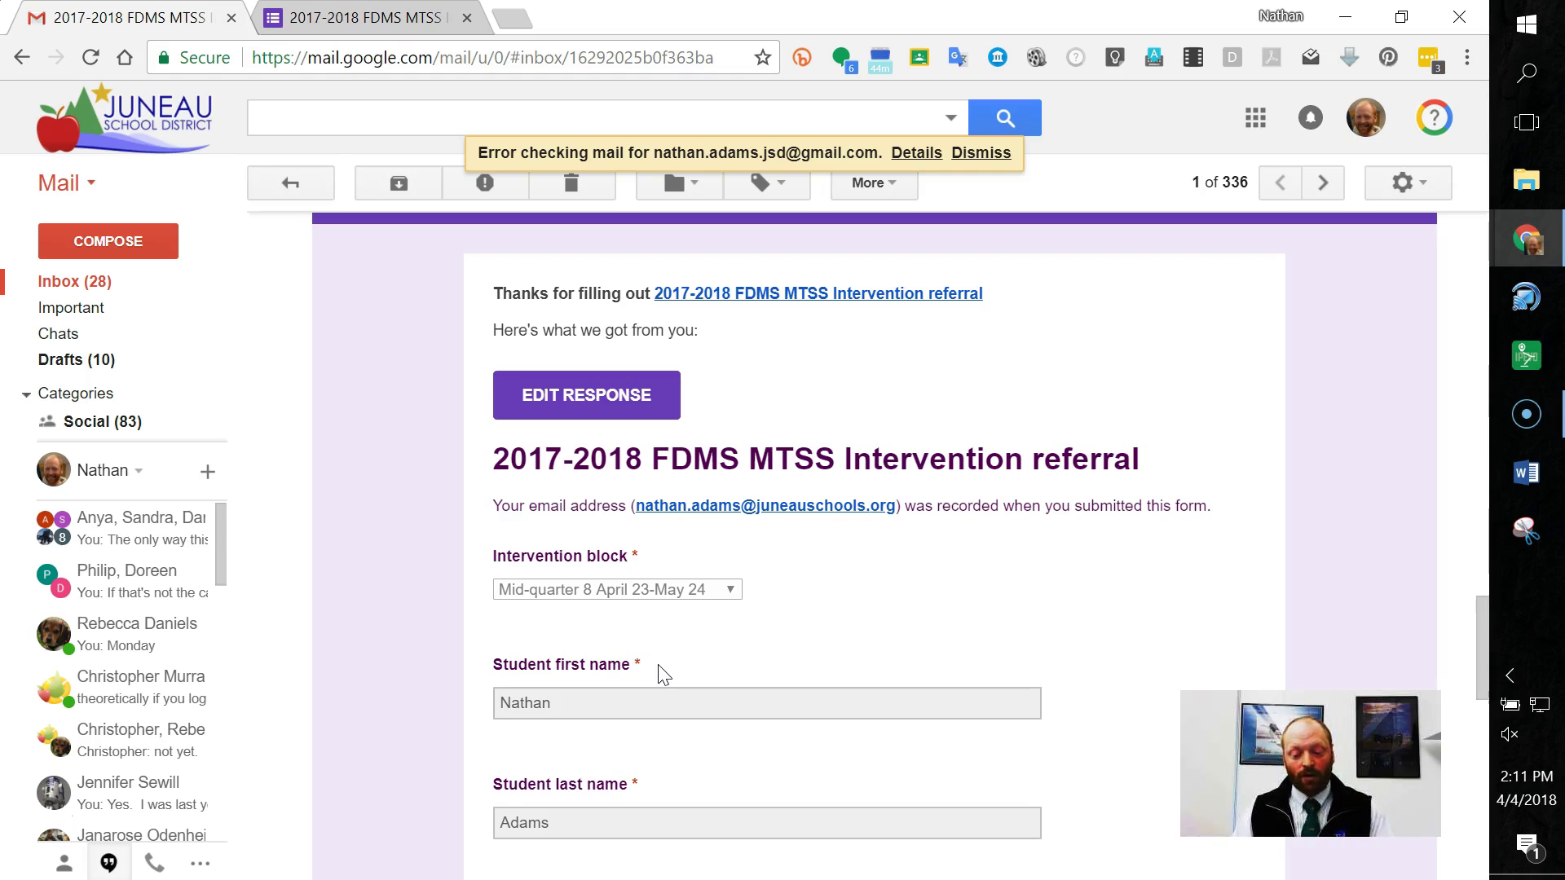
{"action": "scroll", "coordinate": [658, 663], "scroll_direction": "up", "scroll_amount": 1}
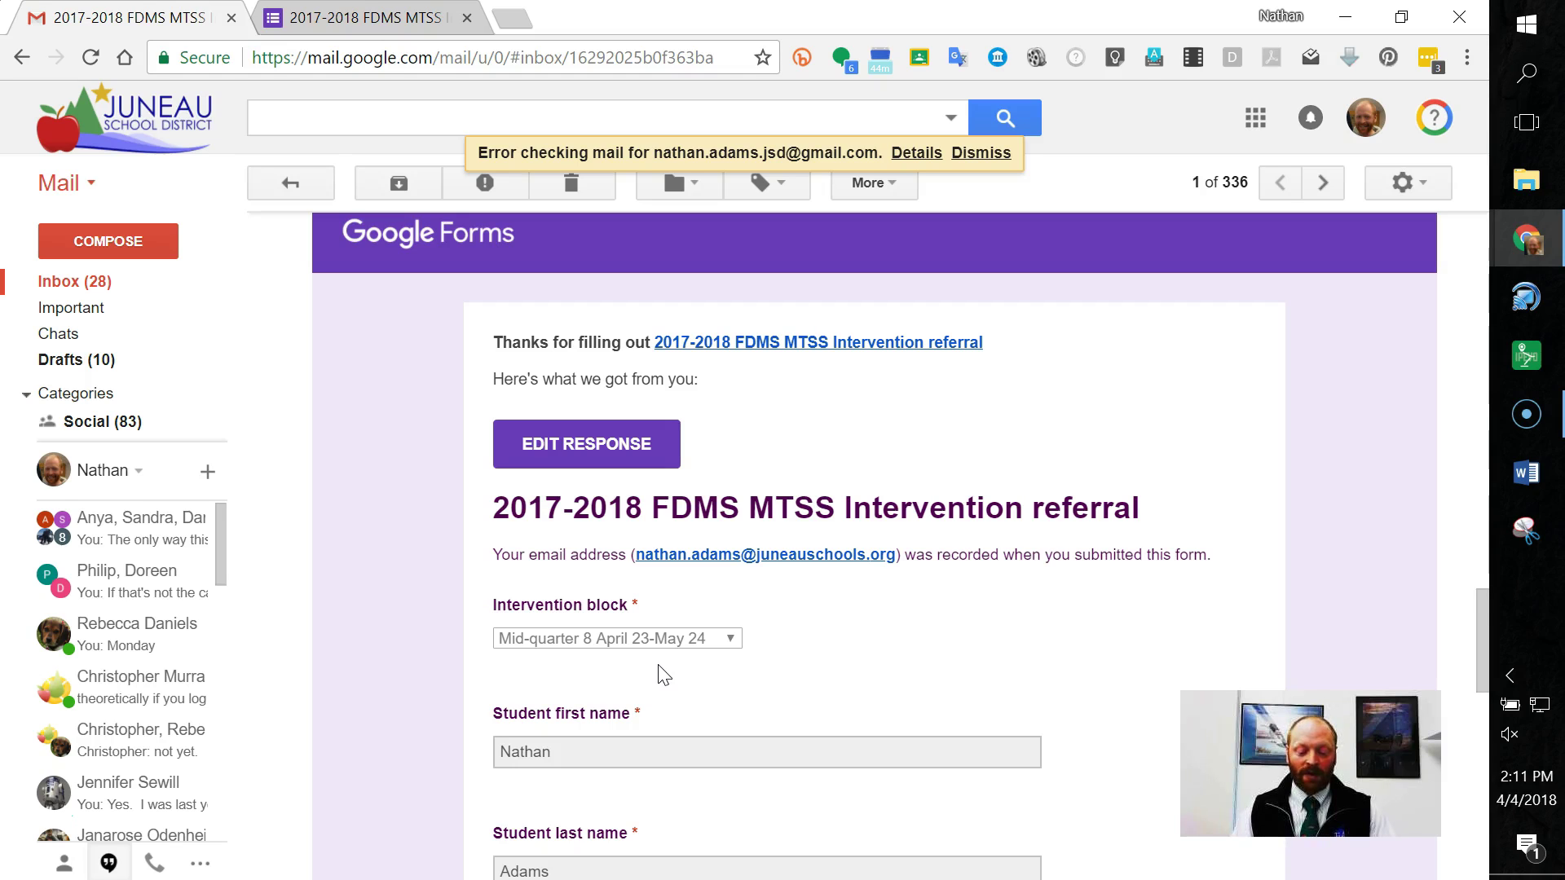
{"action": "scroll", "coordinate": [664, 674], "scroll_direction": "up", "scroll_amount": 6}
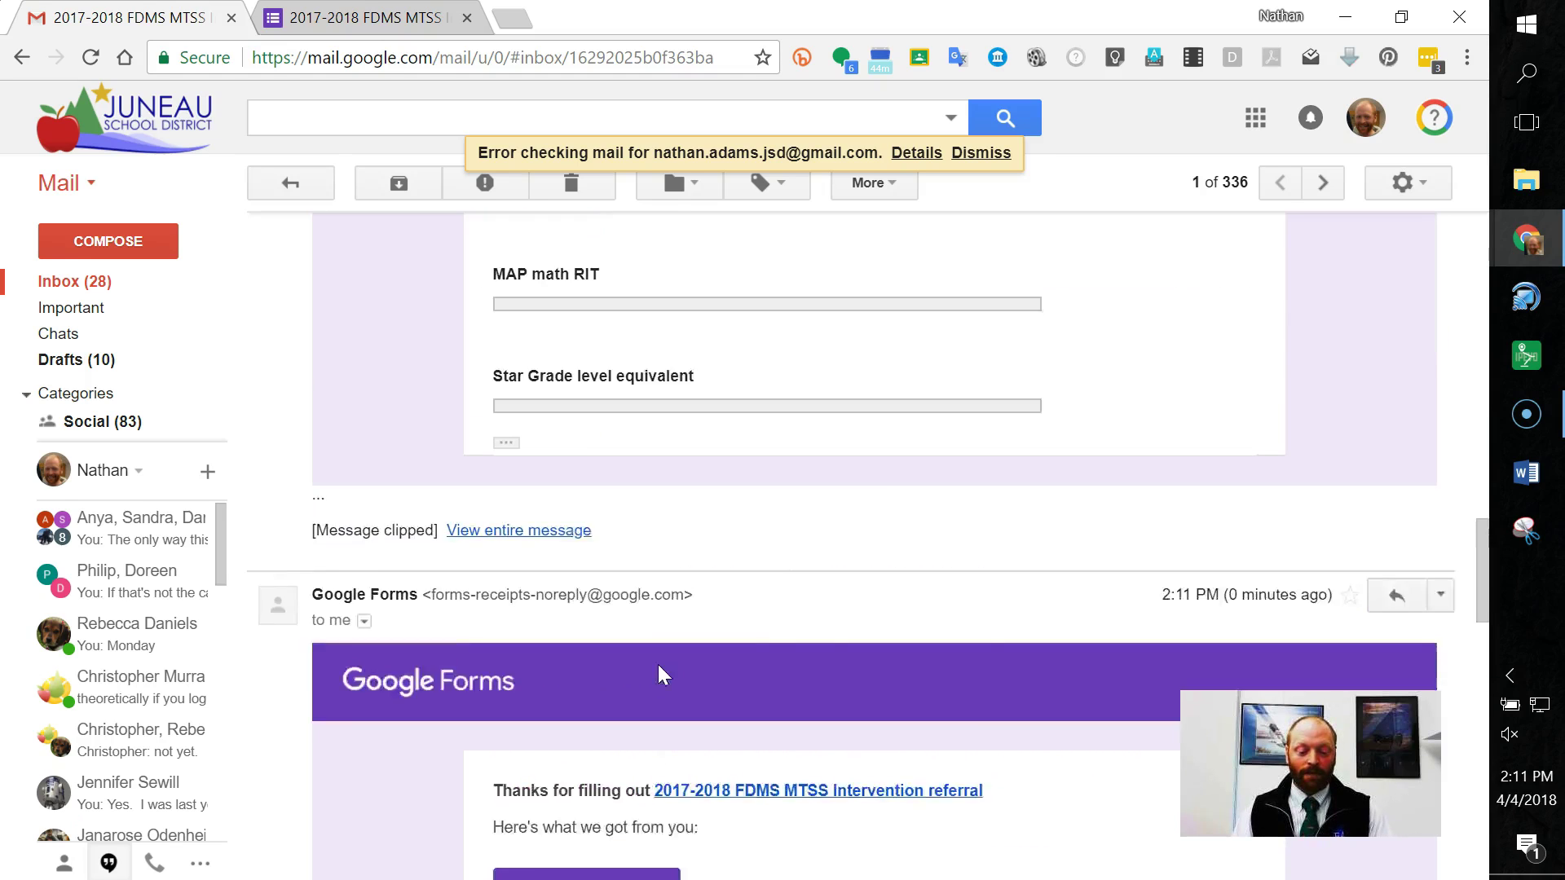
- Switch back to the Google Forms 'Your response has been recorded' page
{"action": "left_click", "coordinate": [377, 15]}
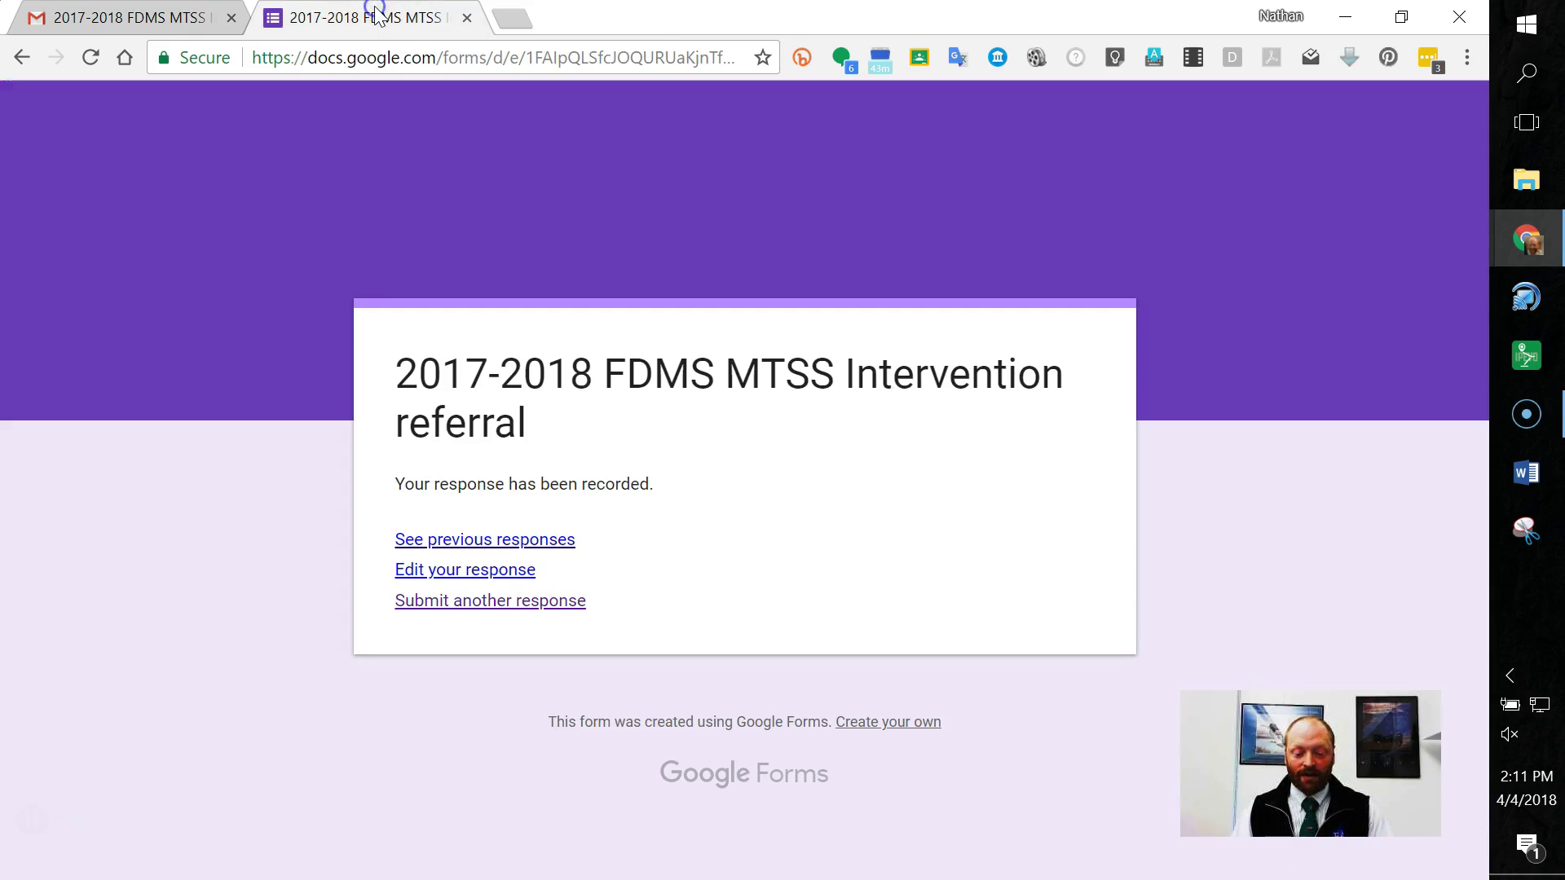